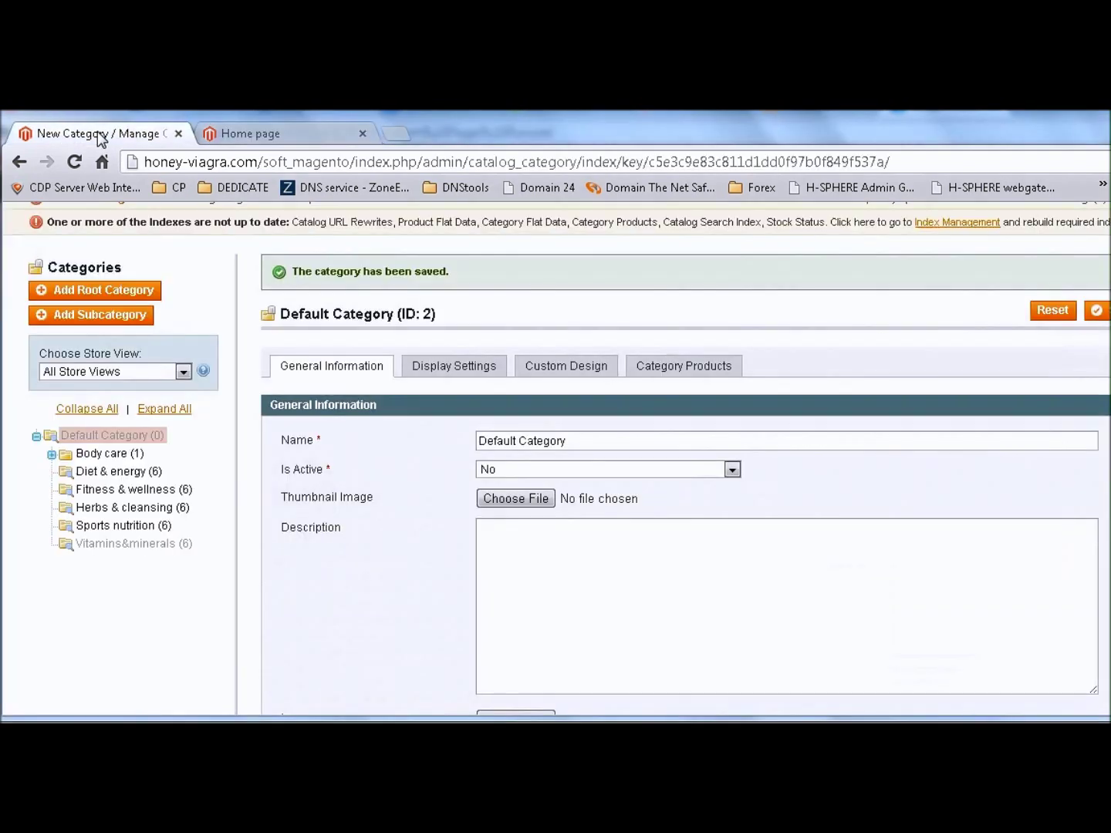
Step: Add a new subcategory under Default Category and name it "My Custom Page English"
click(99, 135)
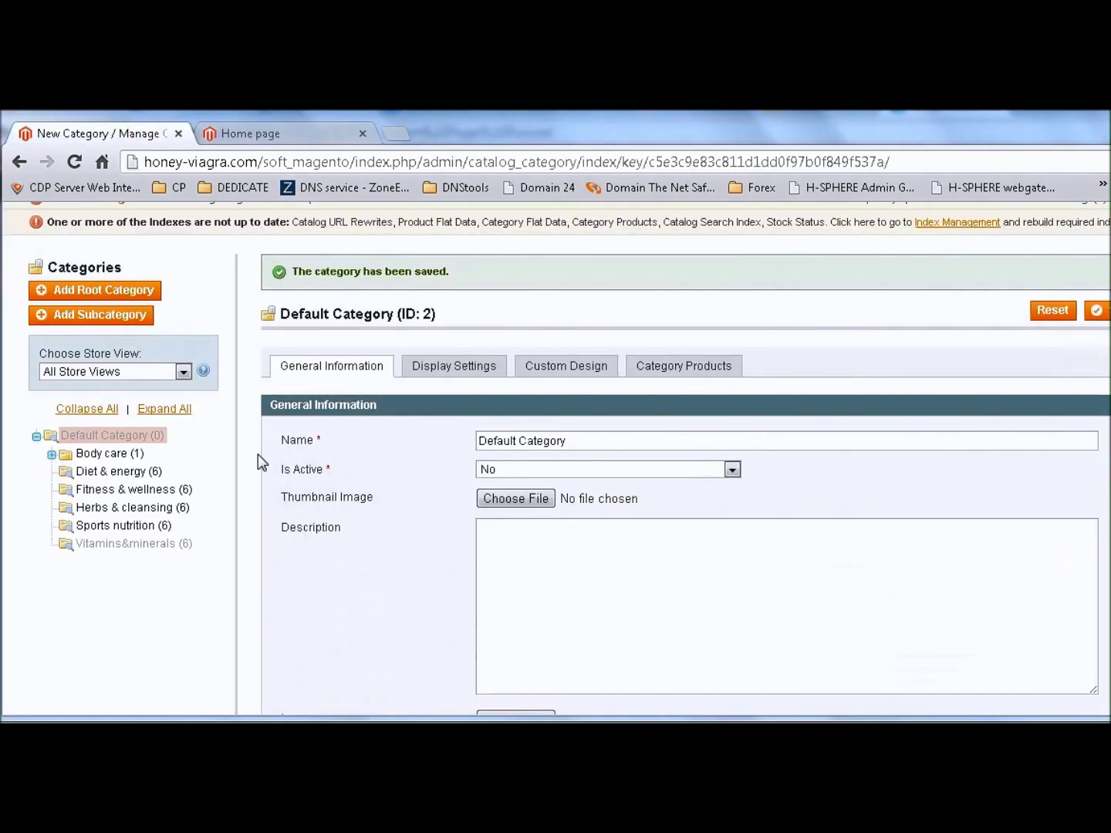
click(142, 443)
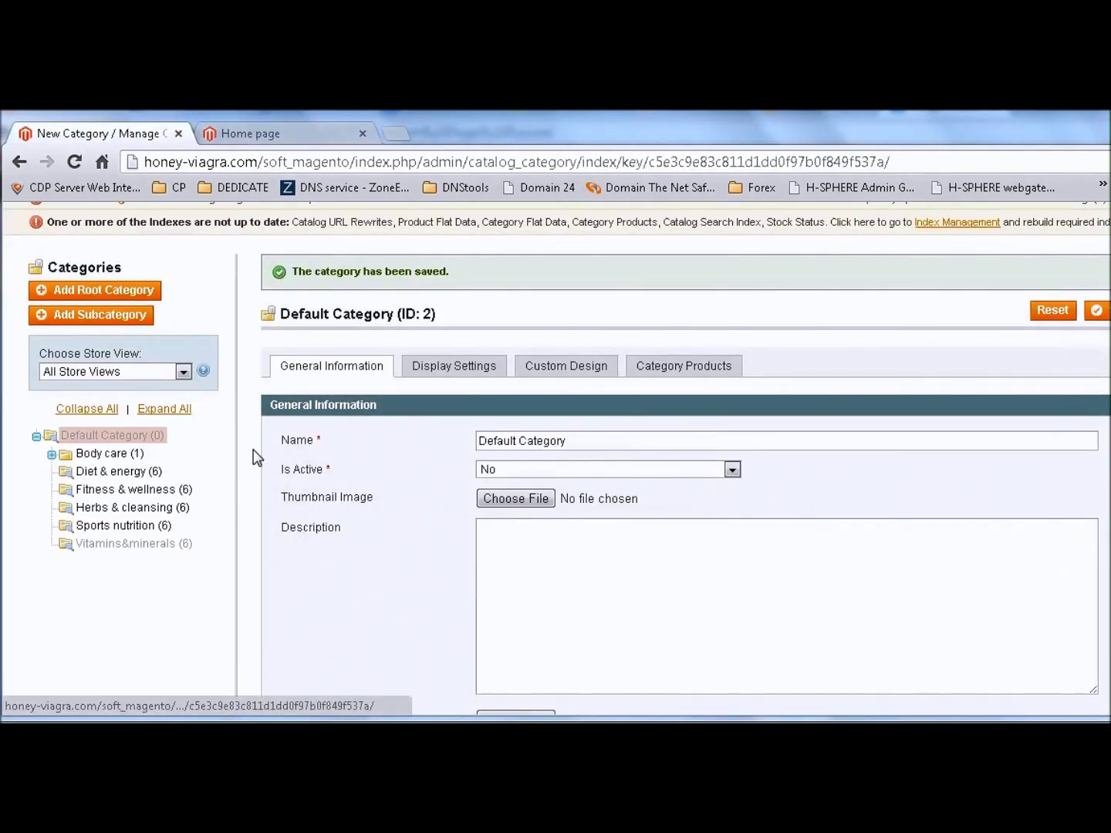
click(119, 316)
click(560, 447)
text(My)
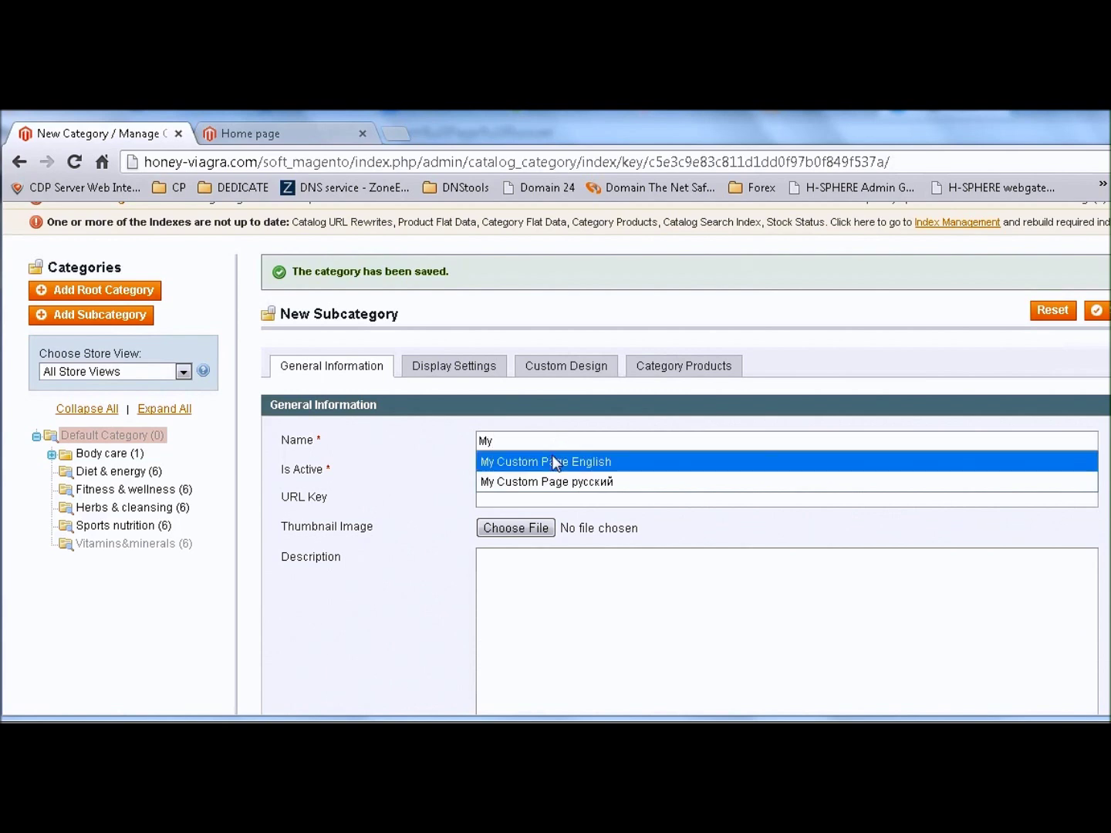
click(551, 461)
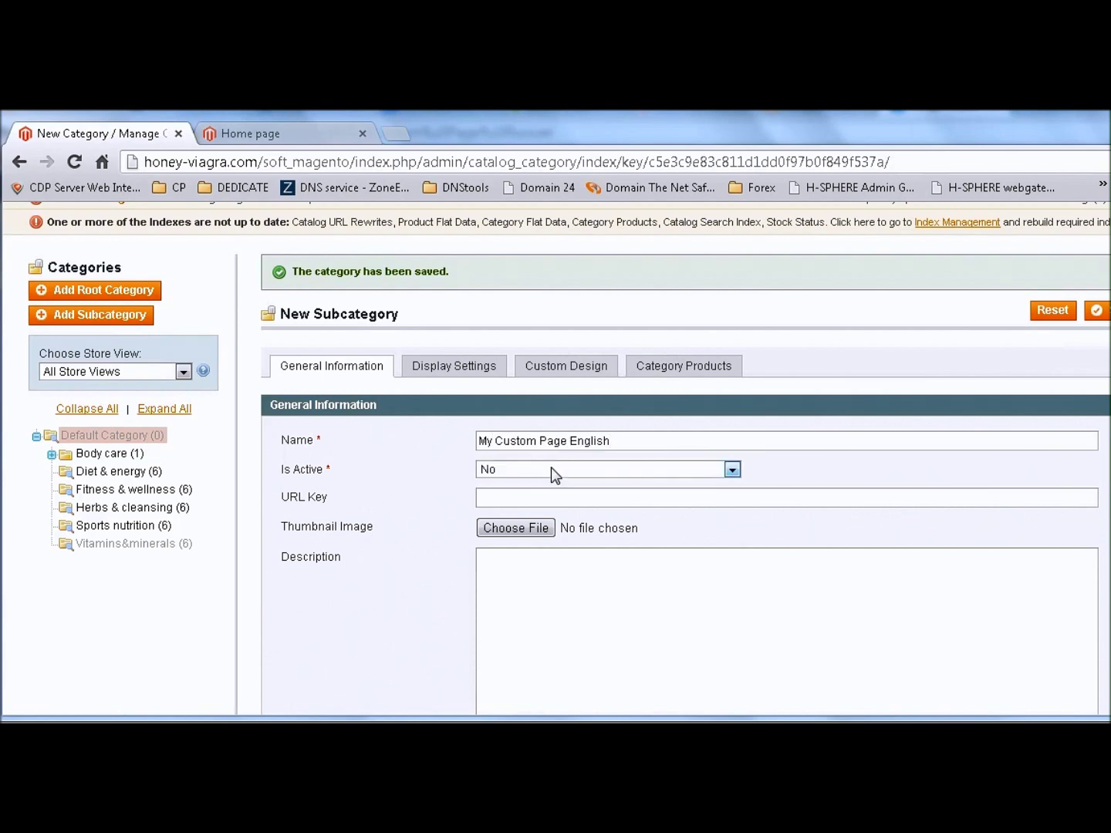
Step: Set the My Custom Page English subcategory's Is Active option to Yes and save the category
click(546, 471)
click(532, 486)
scroll(645, 530, down, 8)
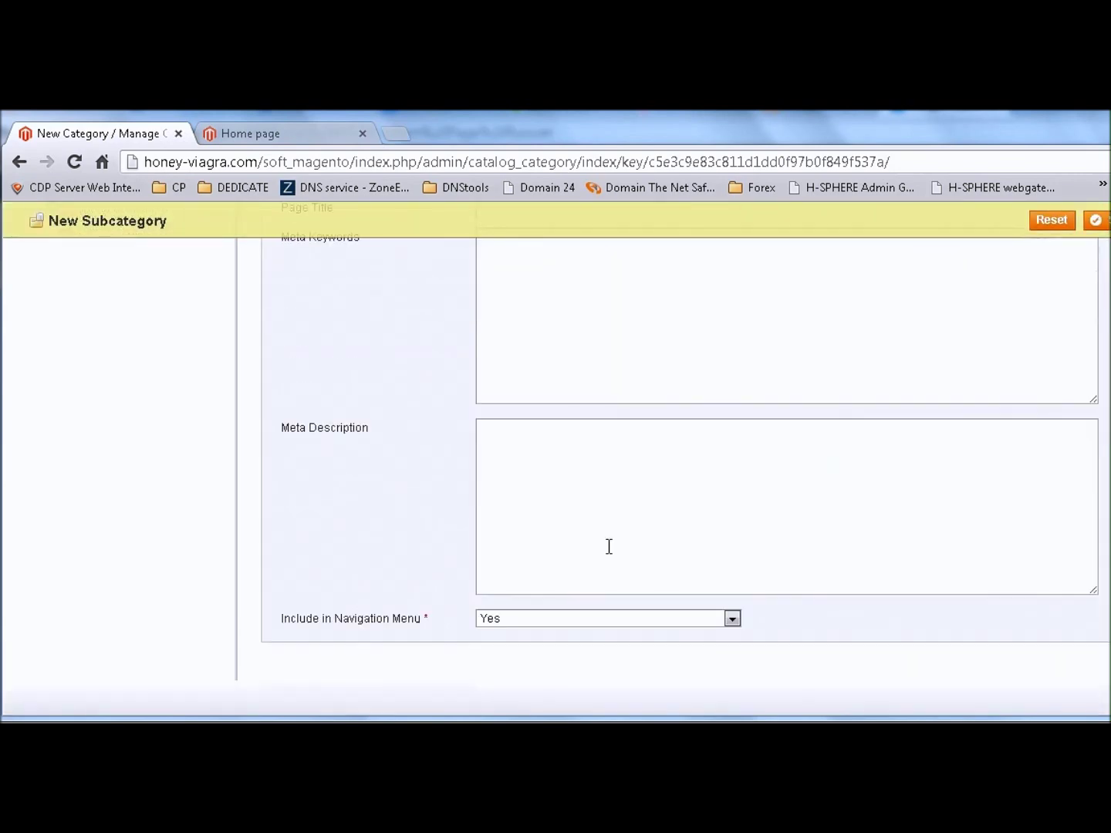
scroll(609, 547, down, 3)
scroll(422, 533, up, 10)
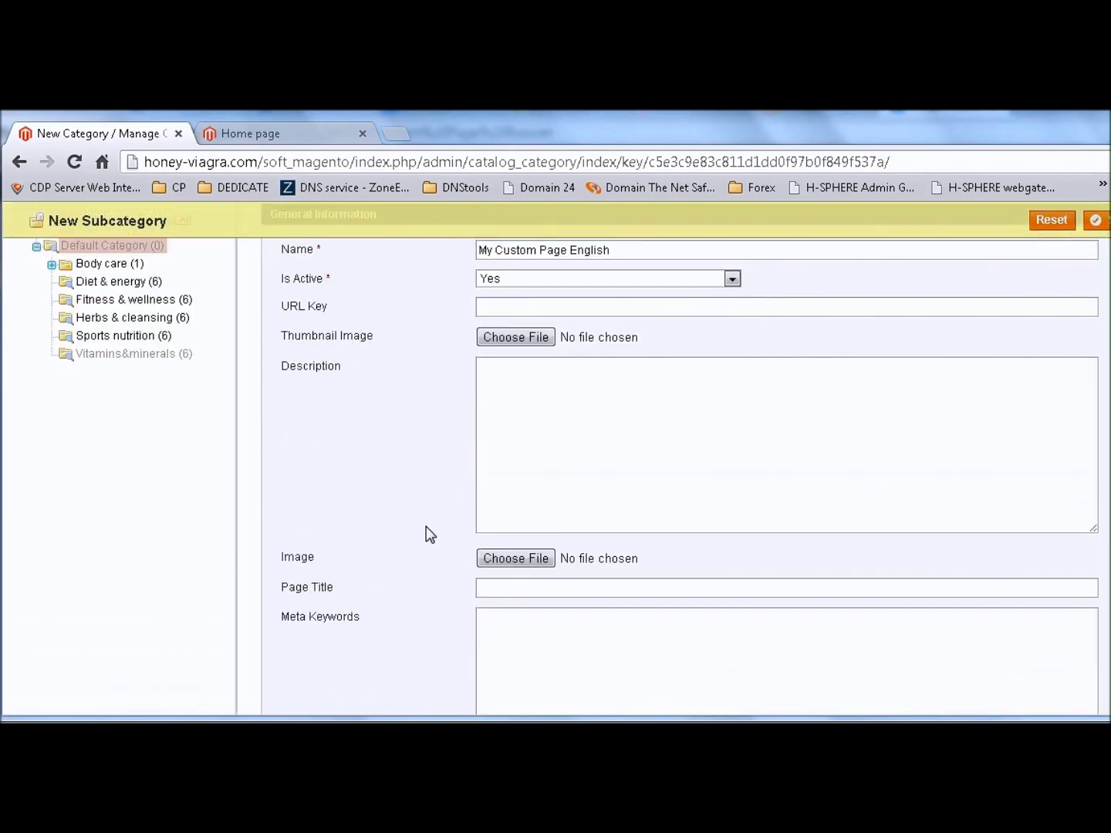
scroll(430, 534, up, 4)
scroll(432, 531, down, 1)
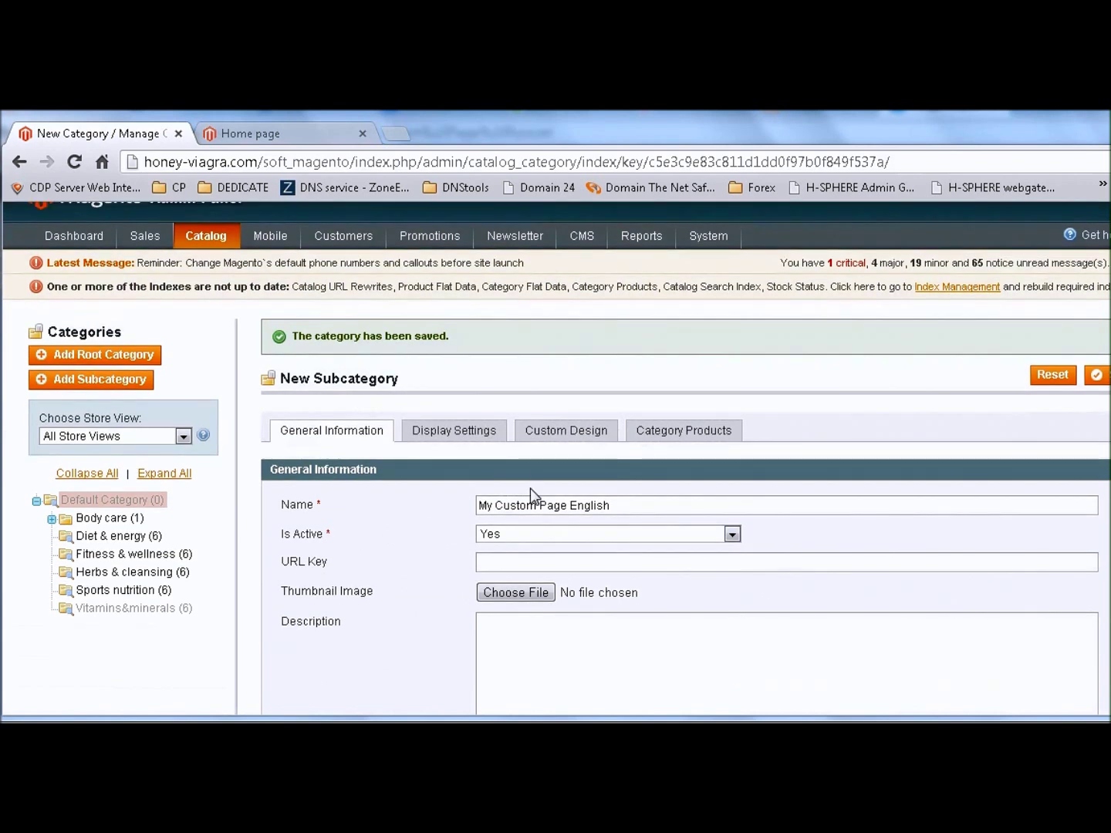
click(1097, 378)
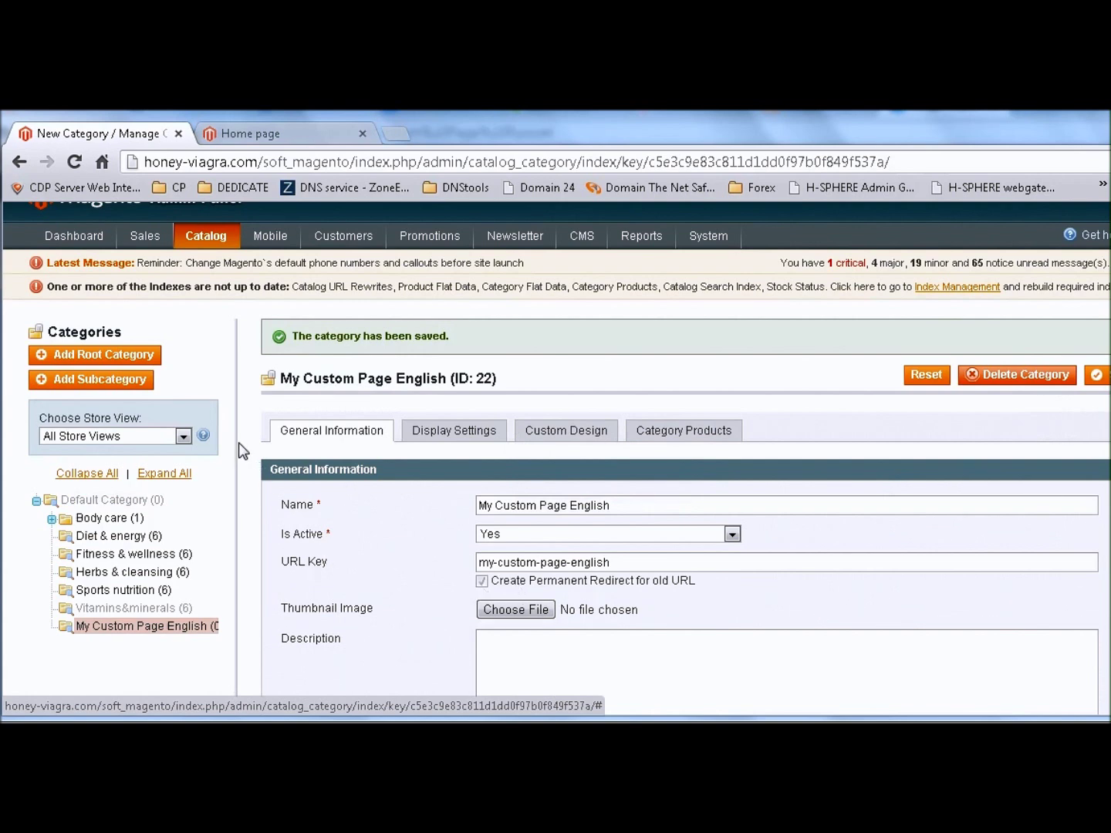
Step: Deactivate My Custom Page English for the Russian store view, overriding the default Is Active value with No, and save
click(142, 433)
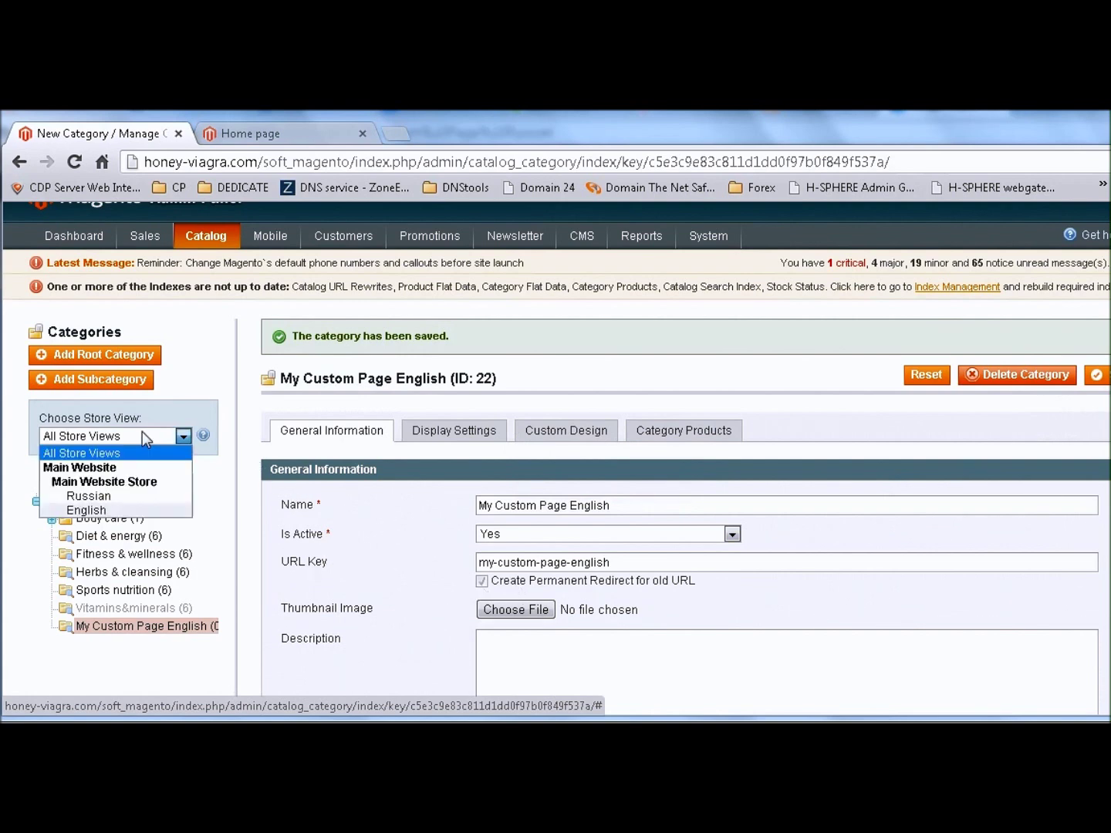
click(114, 499)
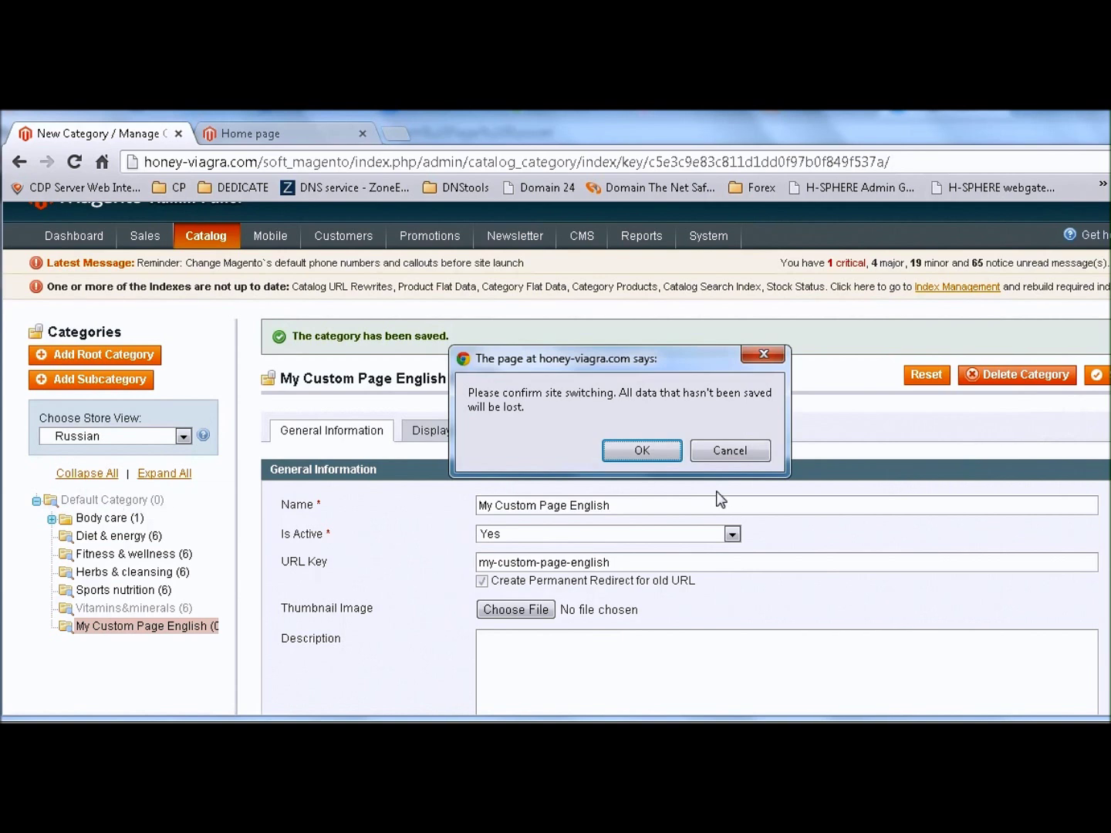
click(648, 451)
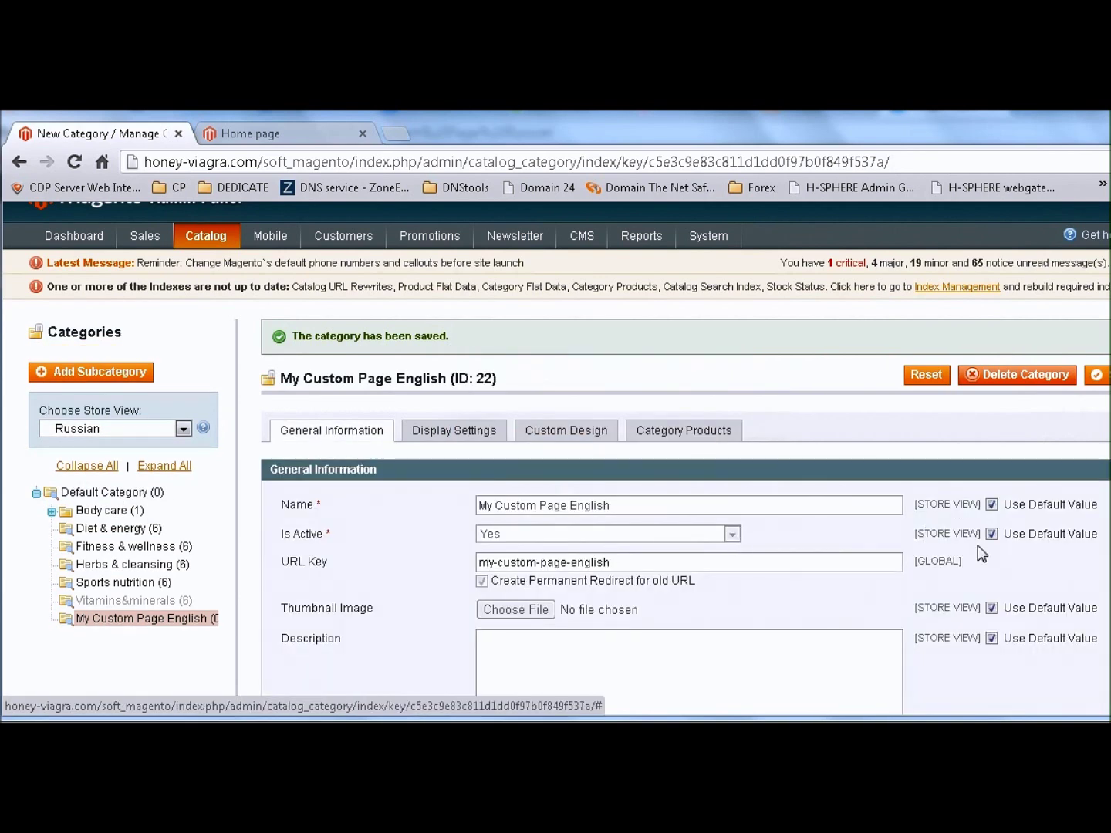
click(989, 535)
click(735, 538)
click(622, 563)
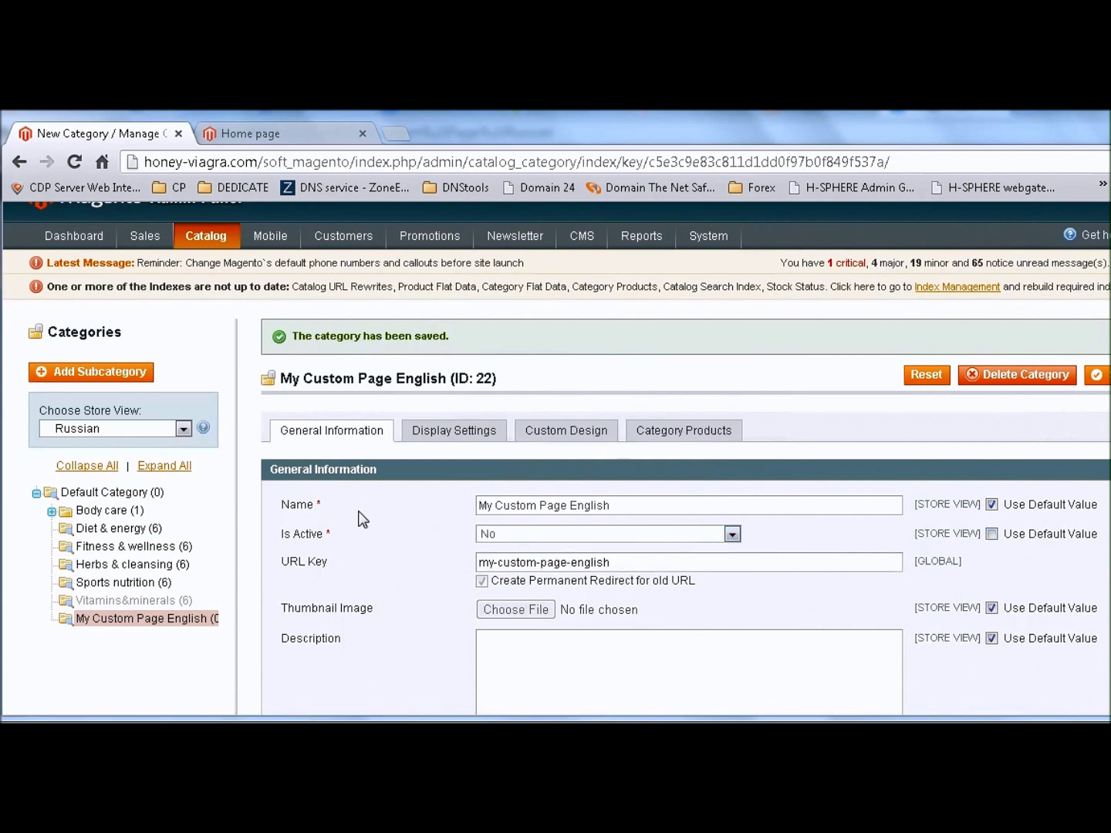
click(1096, 376)
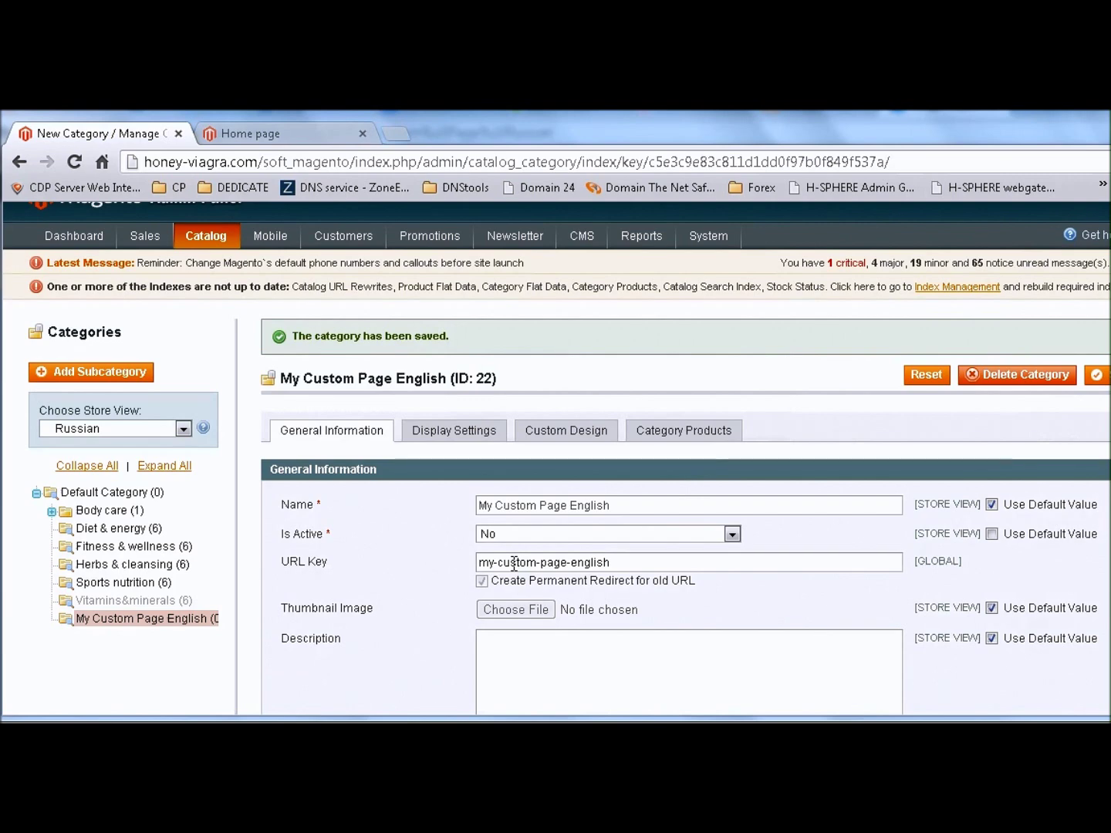
Step: Reload the storefront home page and check its navigation menu in English and in Russian
click(267, 134)
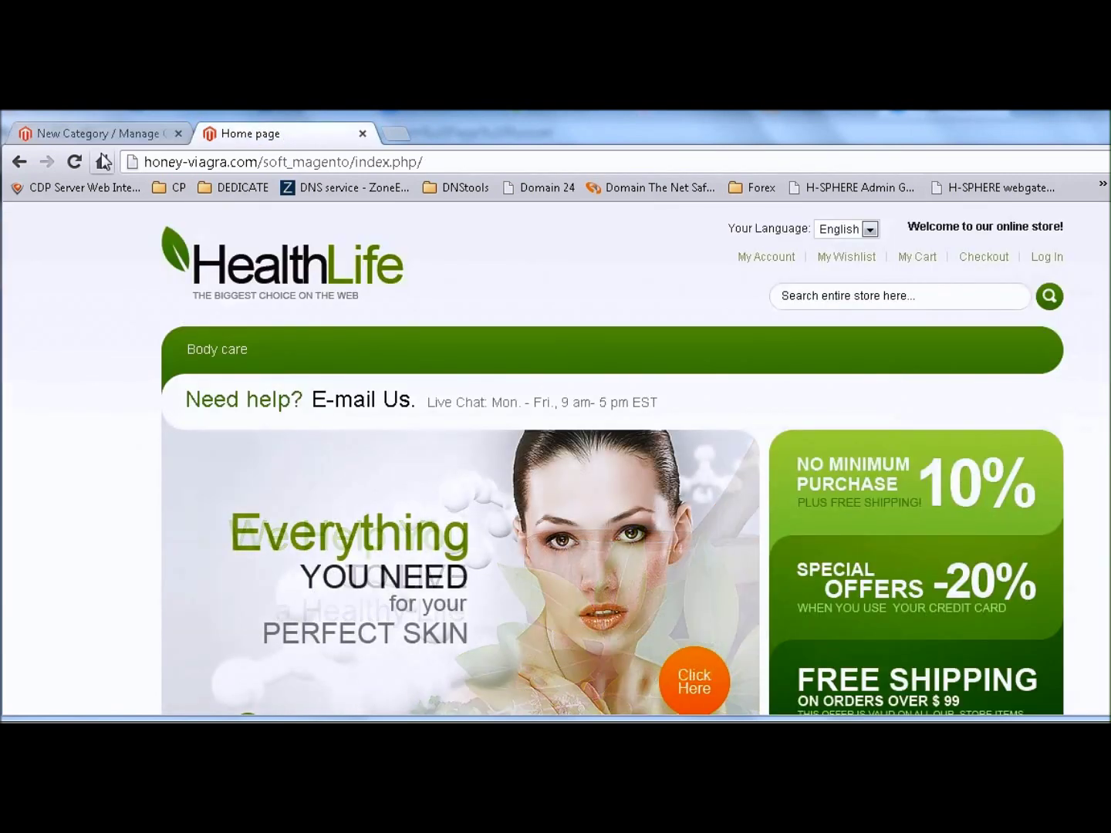
click(104, 162)
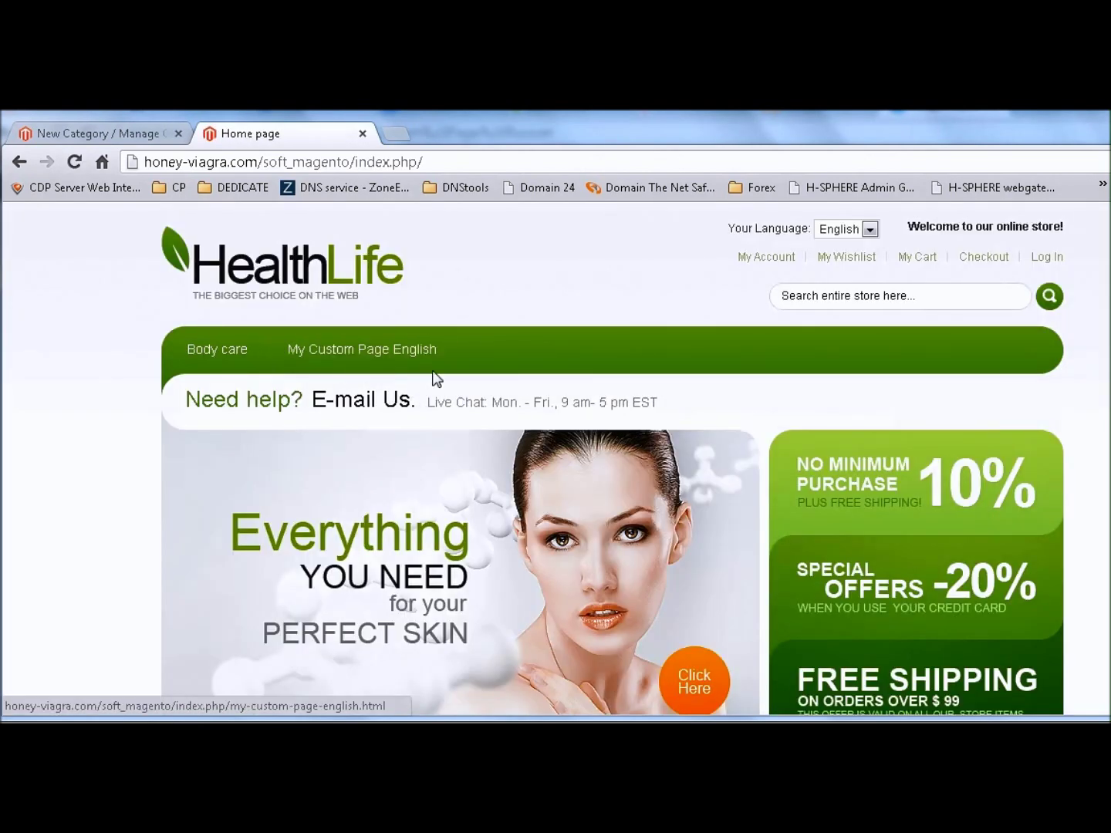
click(857, 229)
click(839, 247)
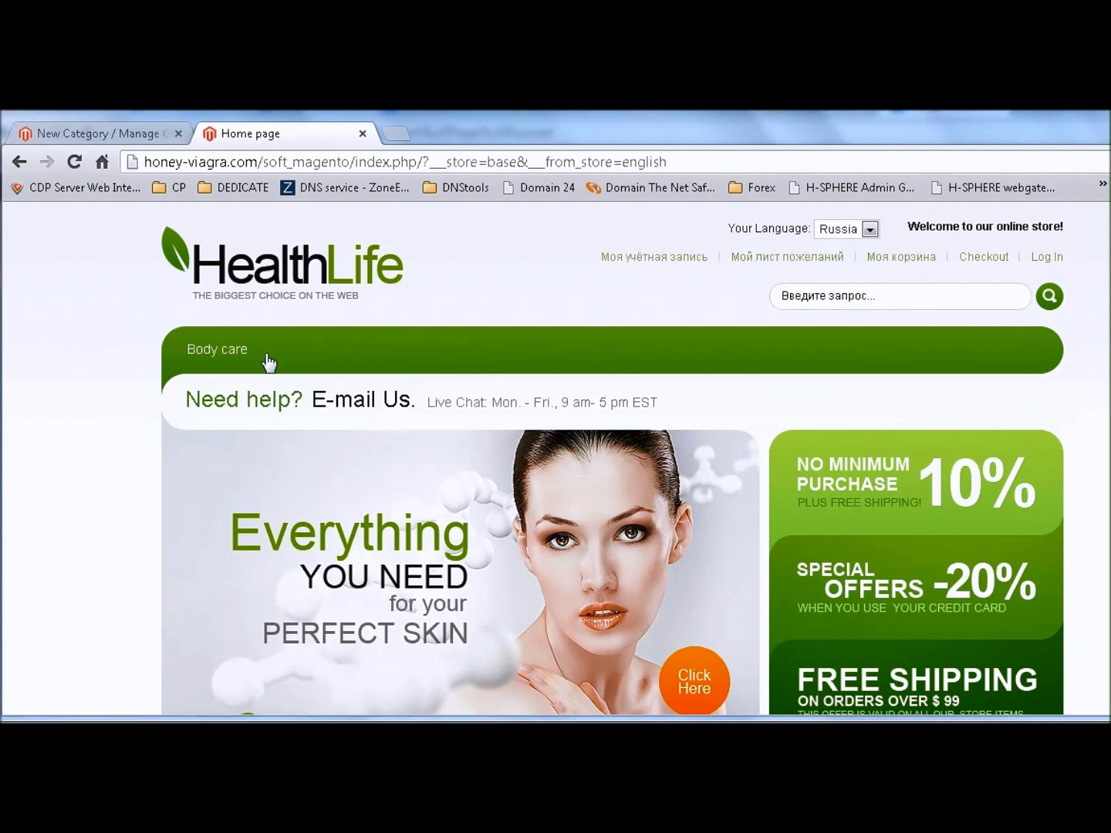
Step: Return to the category admin page and add a subcategory named "My Custom Page русский" under Default Category
click(108, 135)
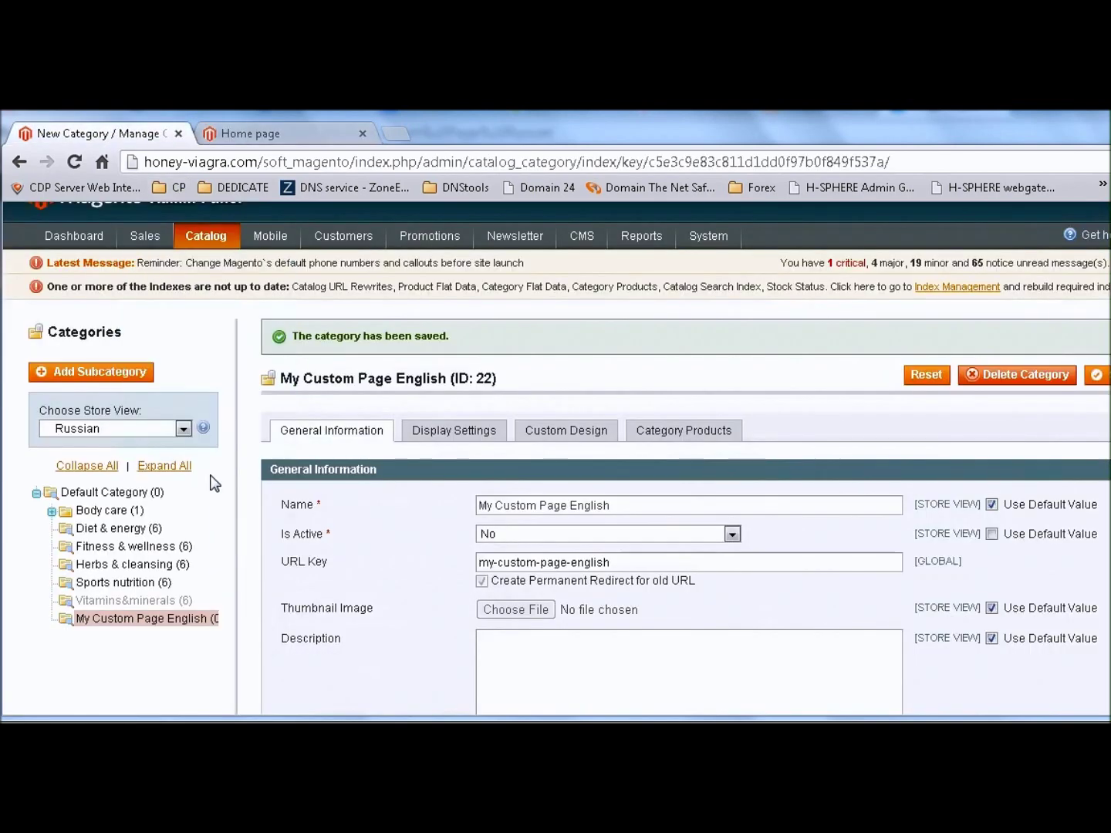
click(132, 495)
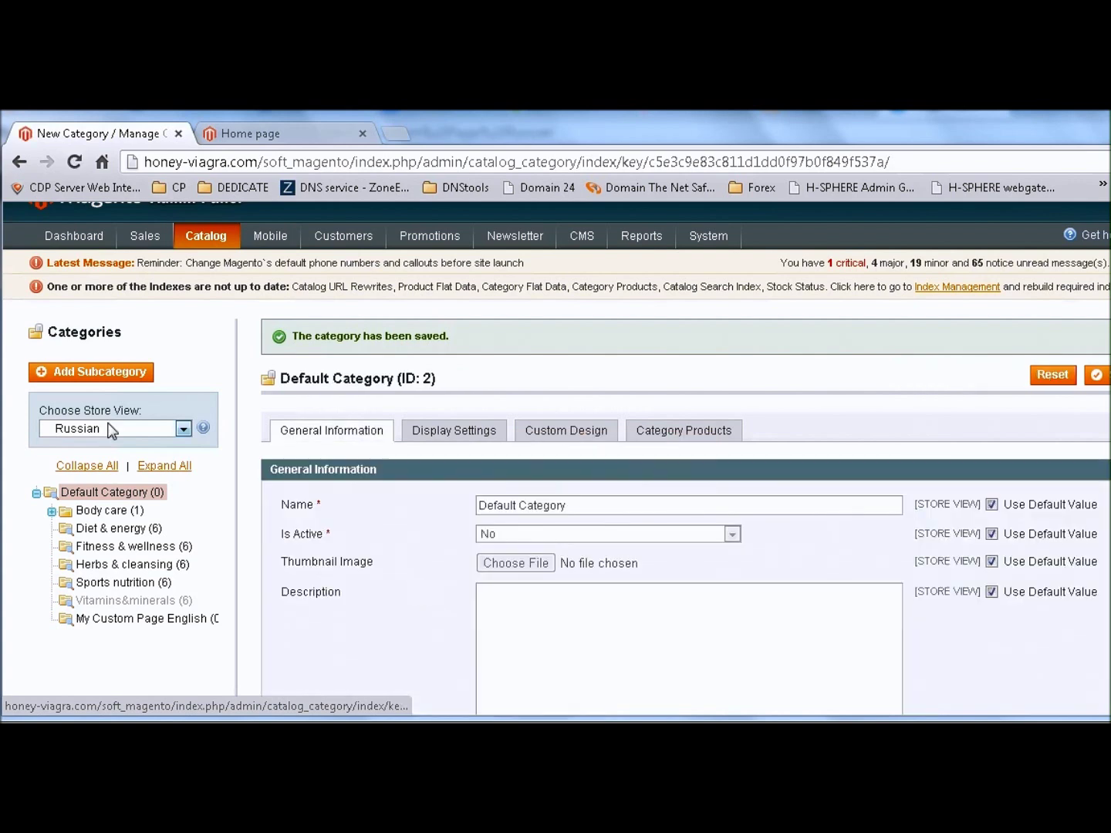
click(108, 373)
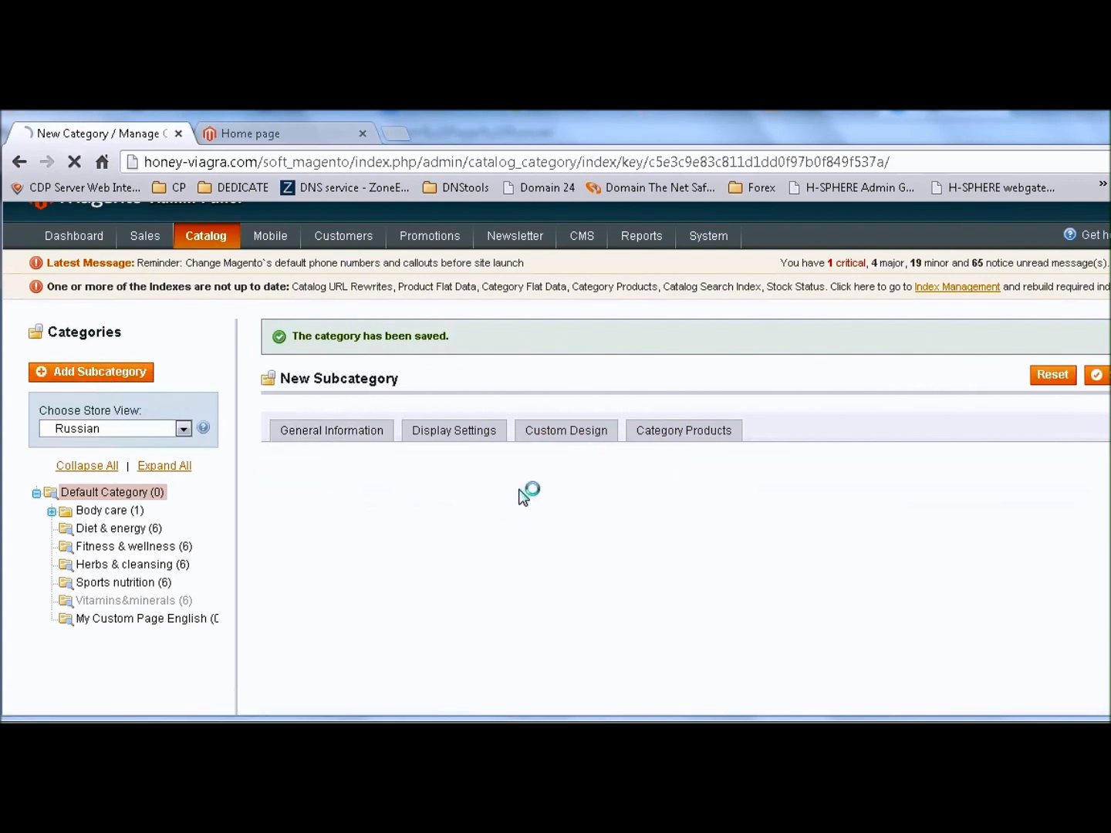
click(510, 505)
key(Down)
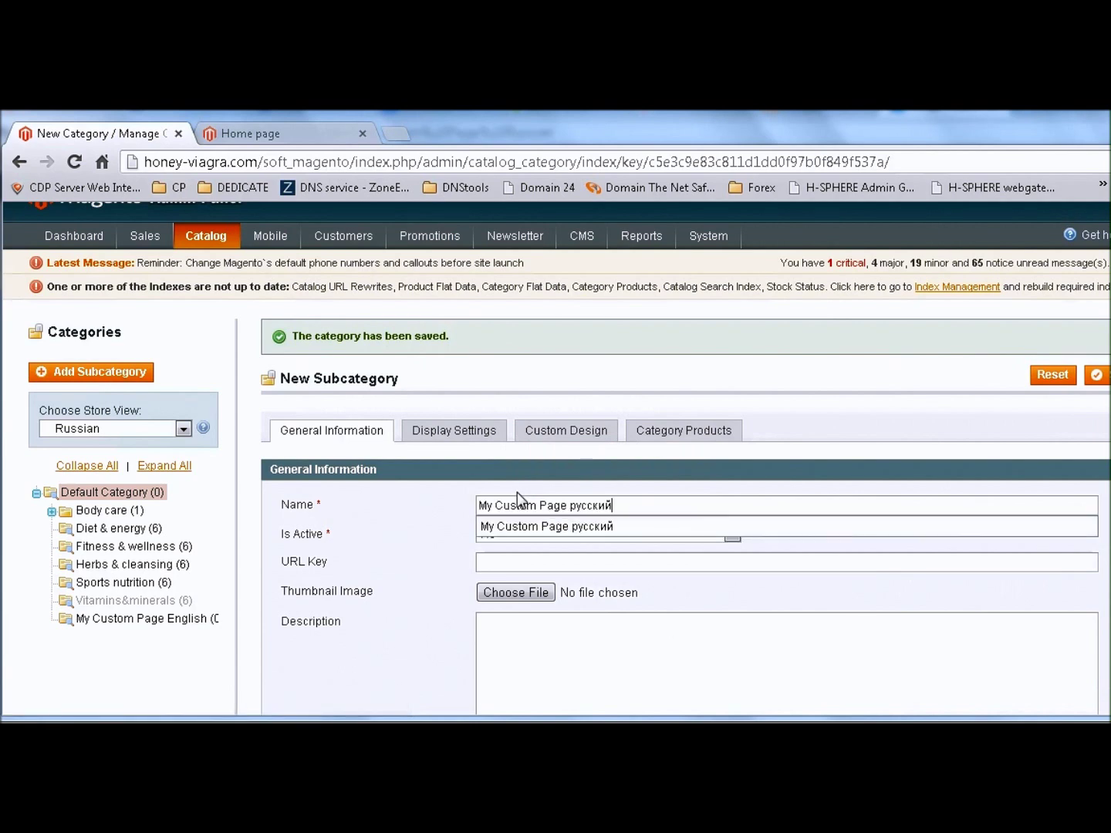
key(Return)
Step: Set the My Custom Page русский subcategory to active with the URL key custom-page, and save it
click(516, 534)
click(502, 548)
click(504, 562)
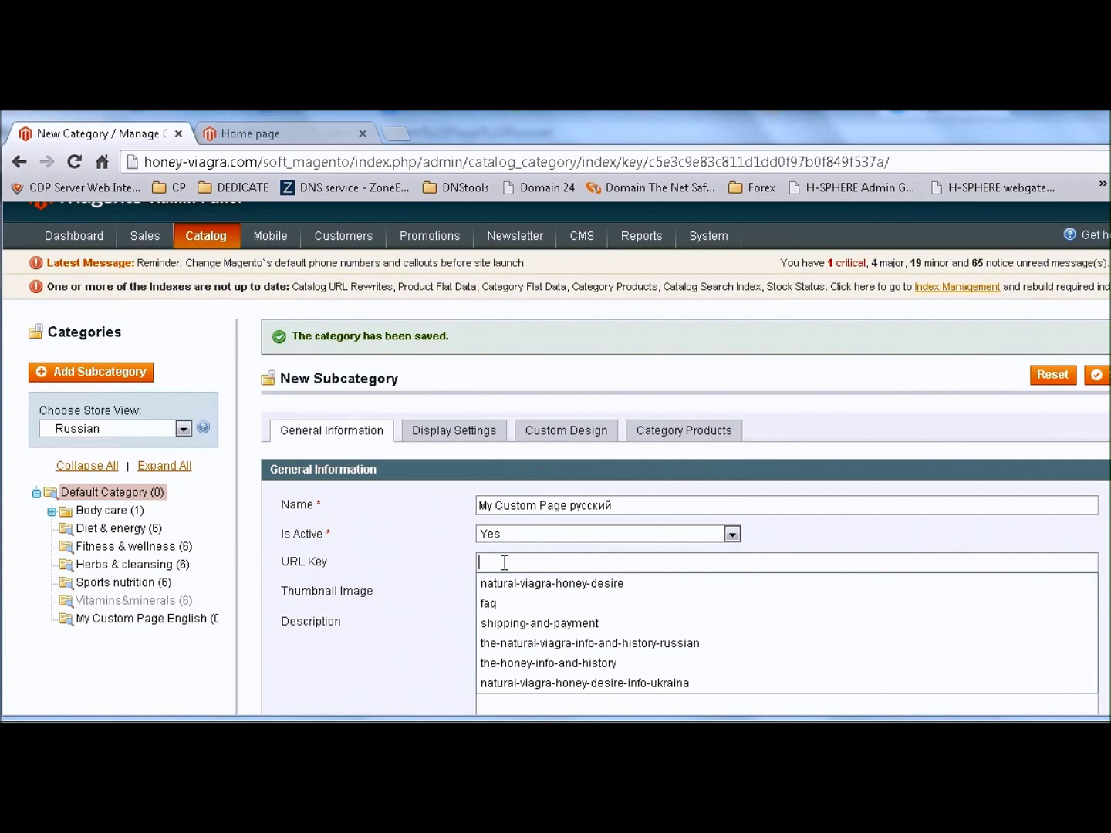
text(c)
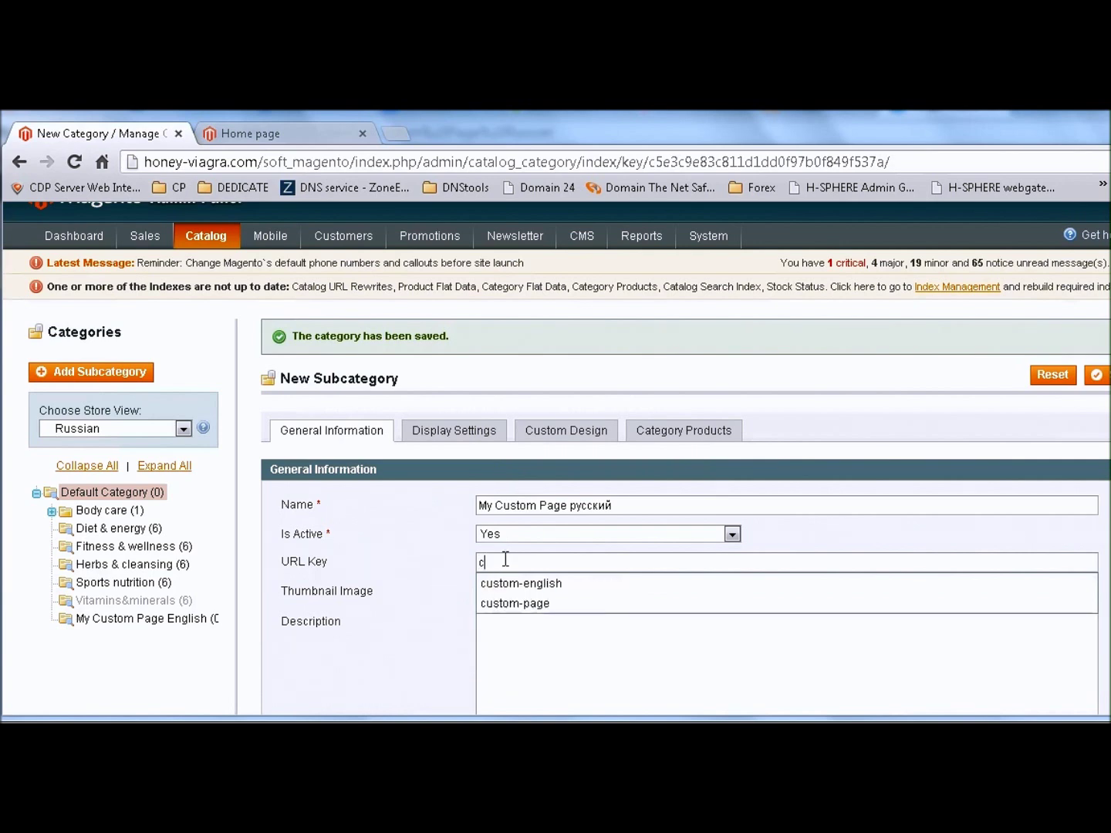
click(509, 603)
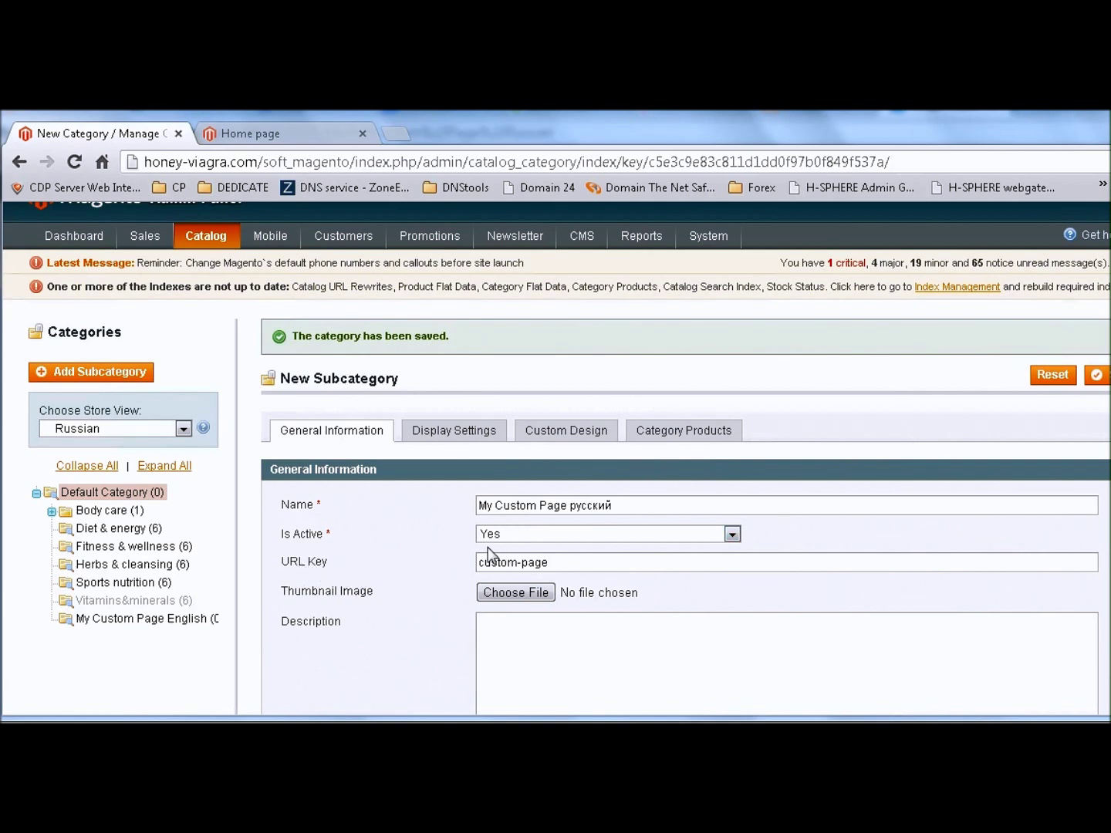
drag(552, 564, 466, 550)
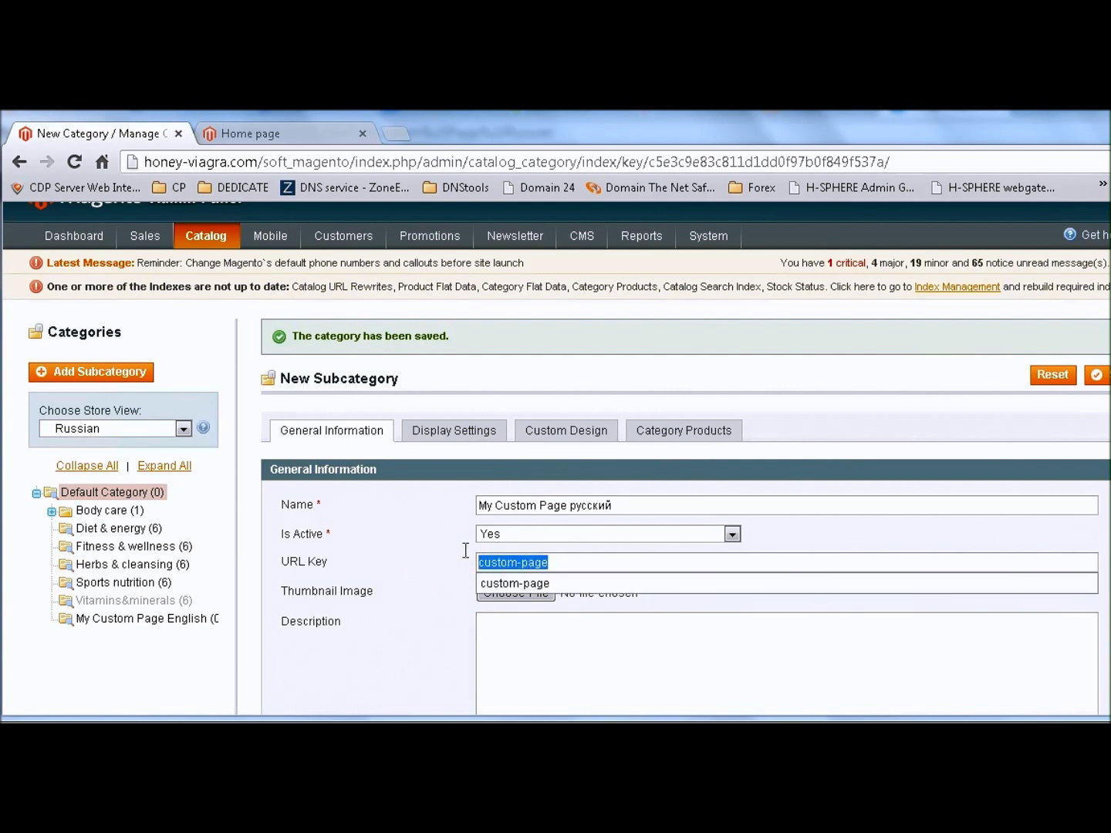
click(402, 544)
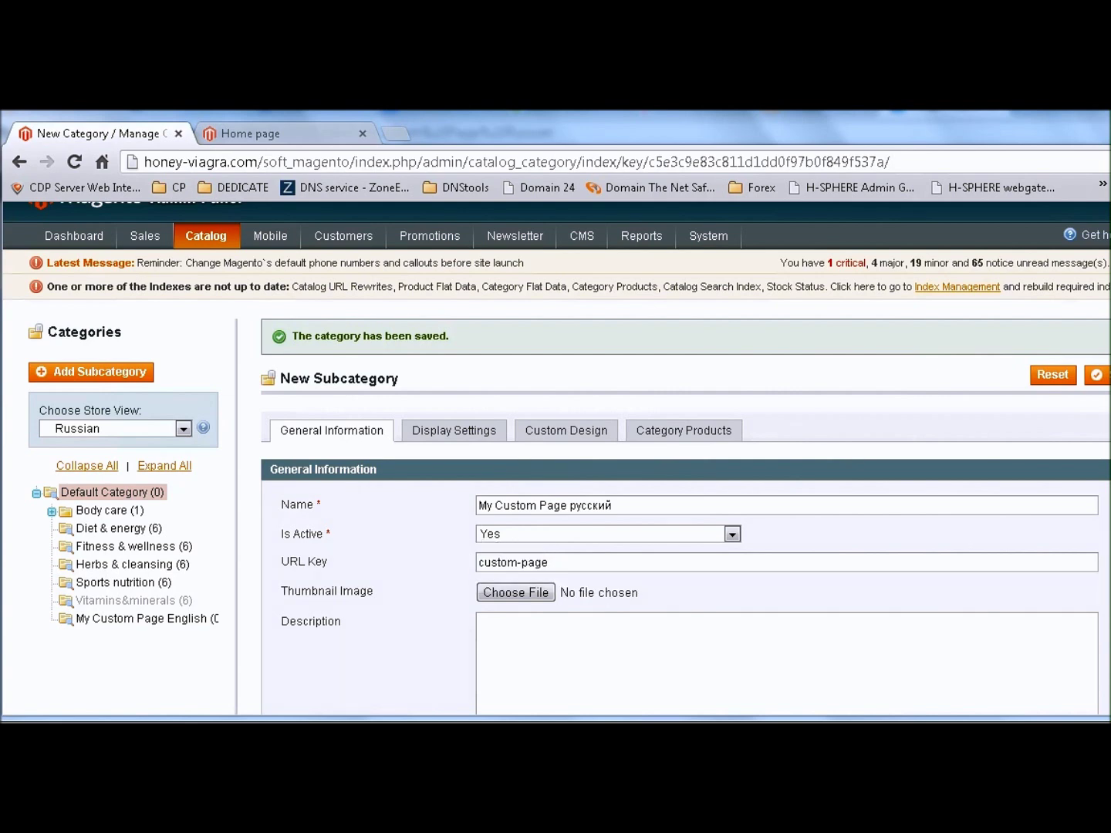
click(1094, 385)
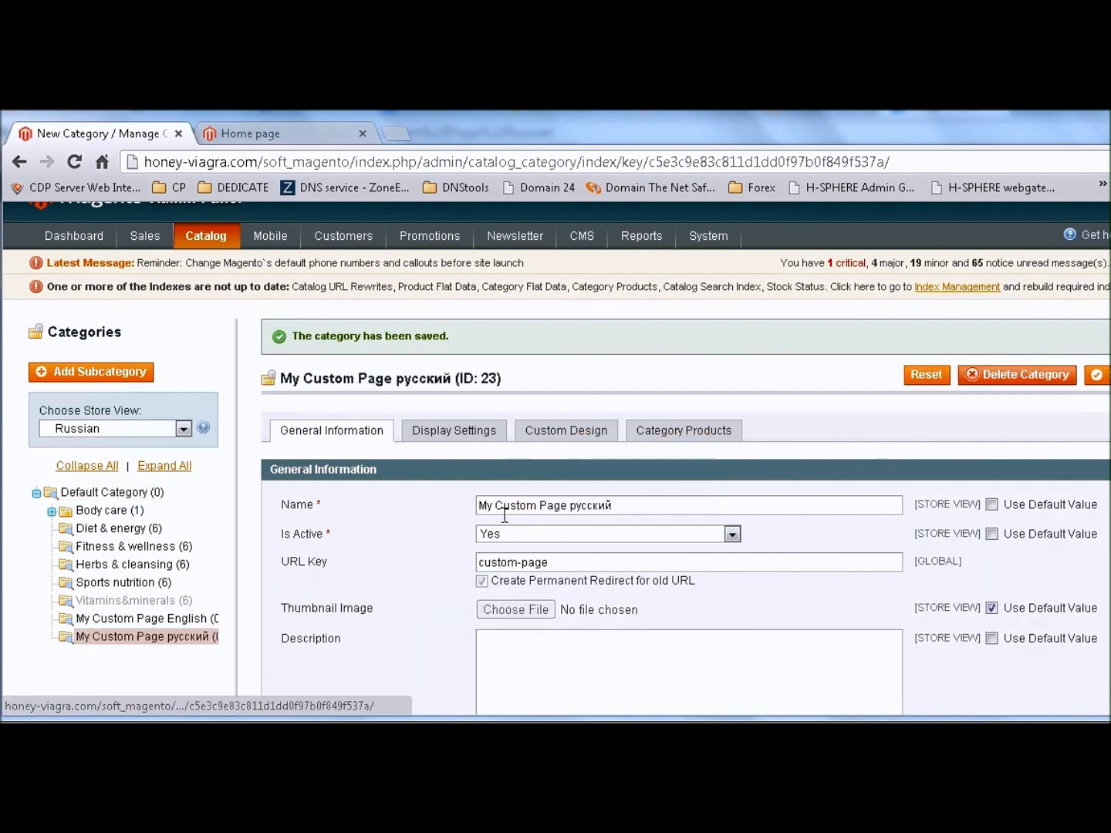
Step: Deactivate My Custom Page русский for the English store view, overriding the default Is Active value with No, and save
click(164, 432)
click(78, 501)
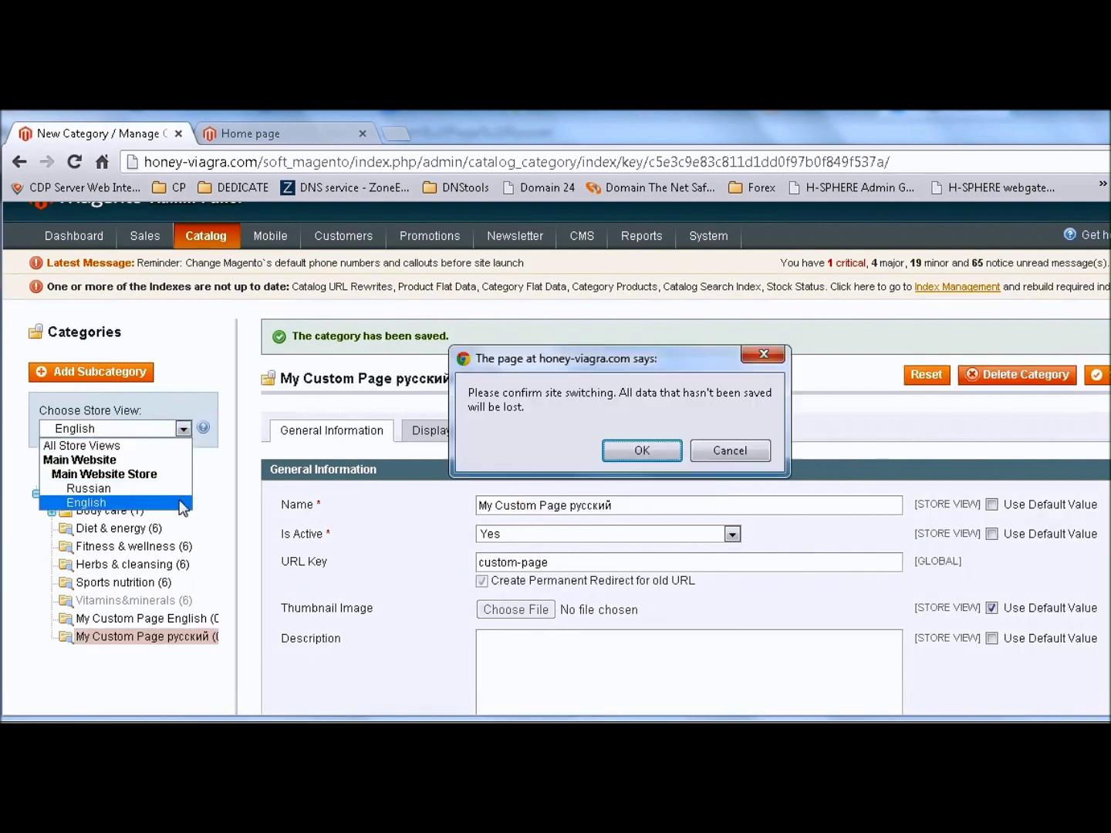
click(621, 448)
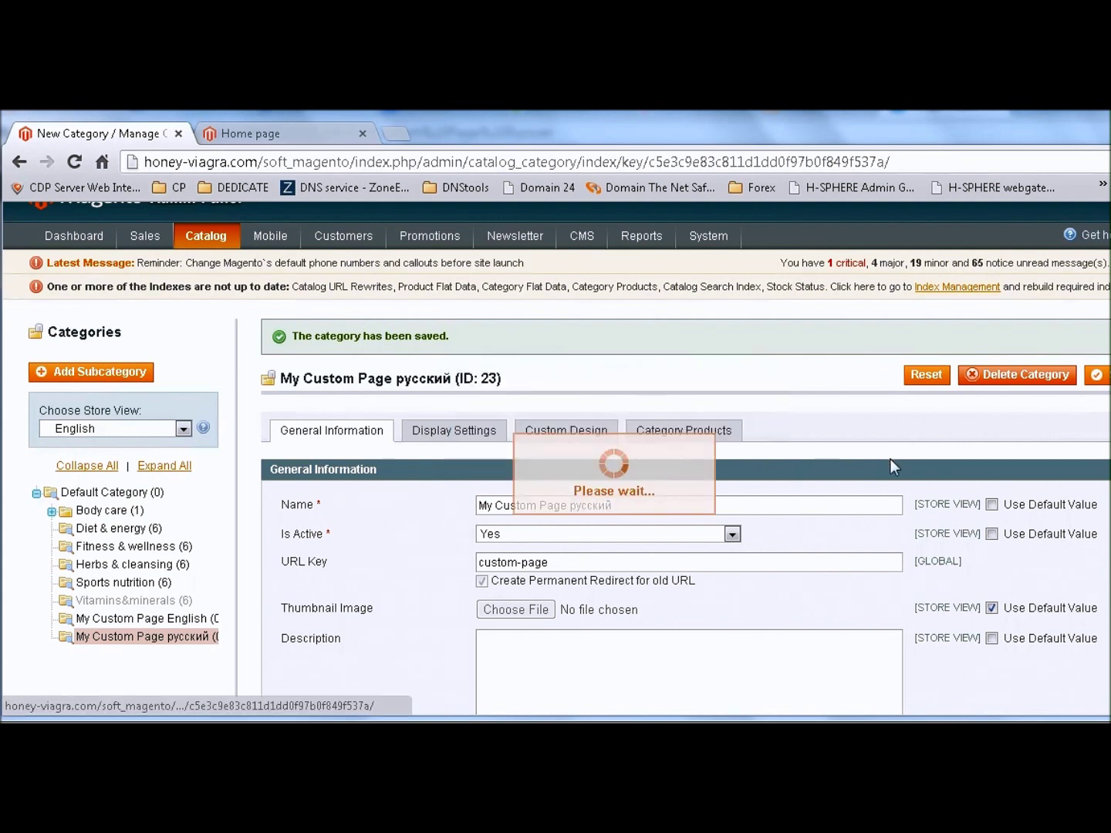
click(991, 534)
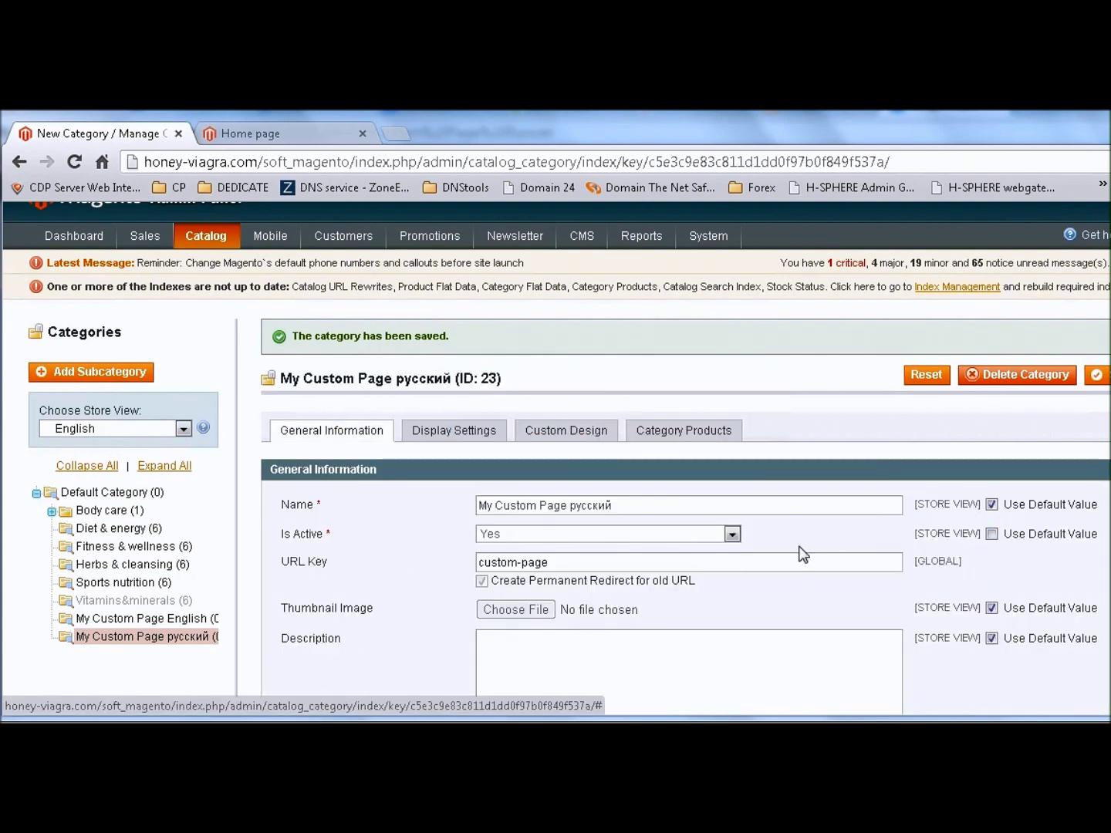
click(712, 540)
click(654, 564)
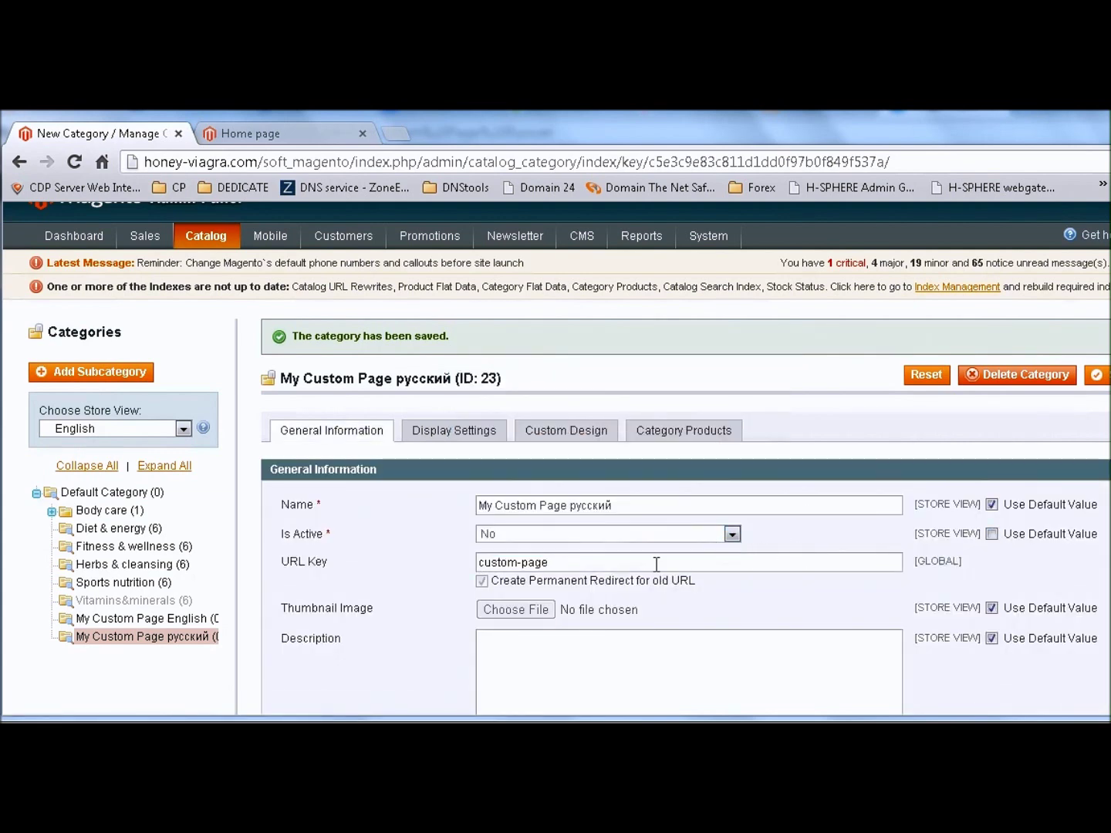
click(1095, 375)
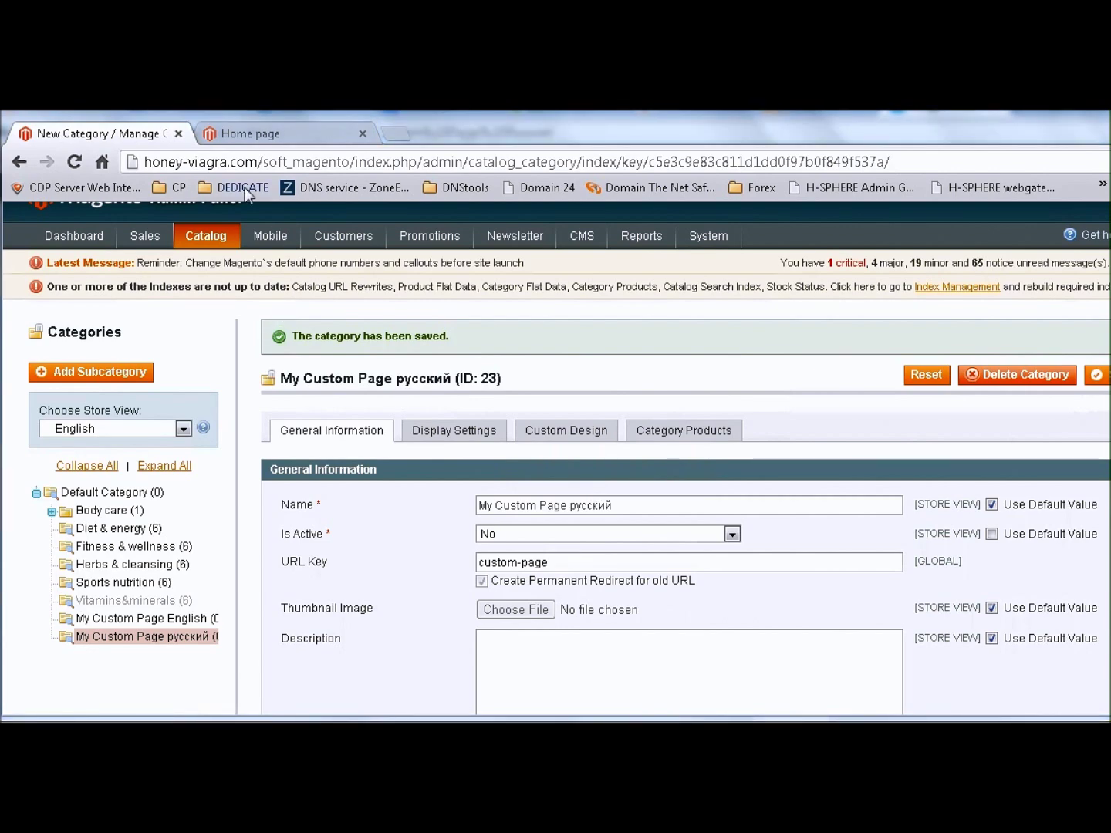
Step: Reload the storefront home page and open My Custom Page русский from its navigation menu
click(262, 135)
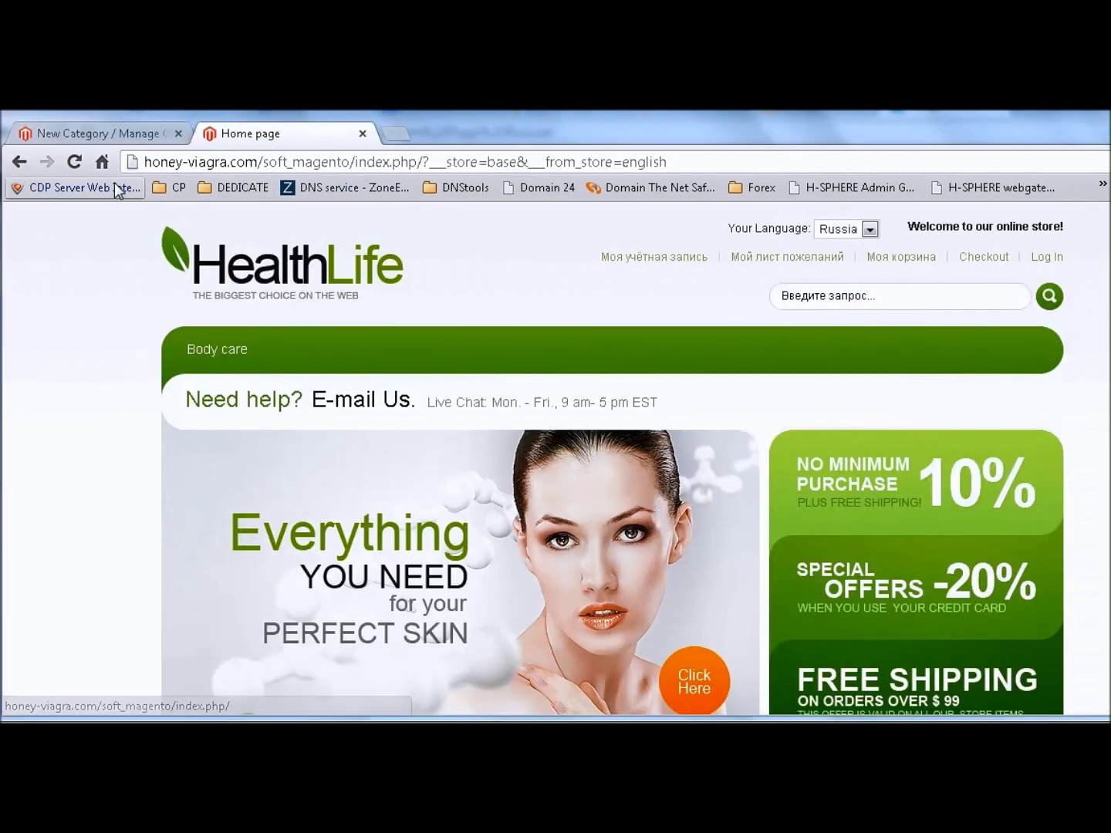
click(74, 161)
mouse_move(257, 457)
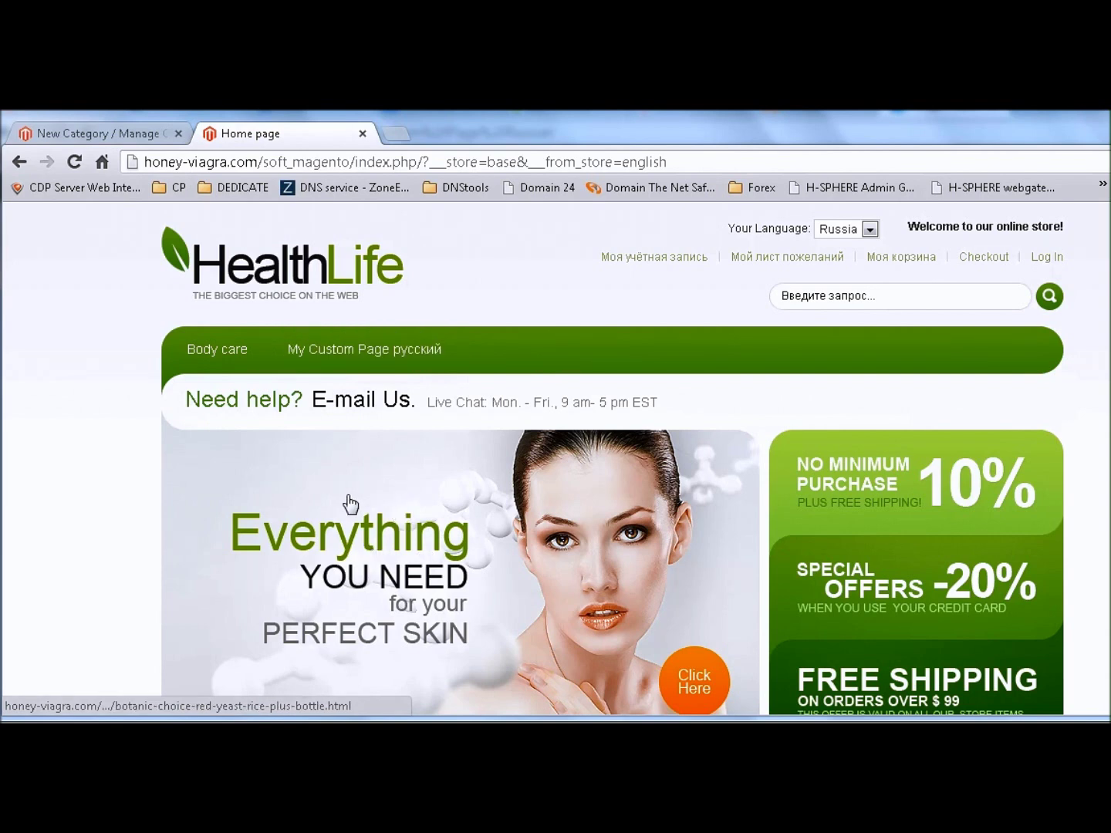
click(385, 373)
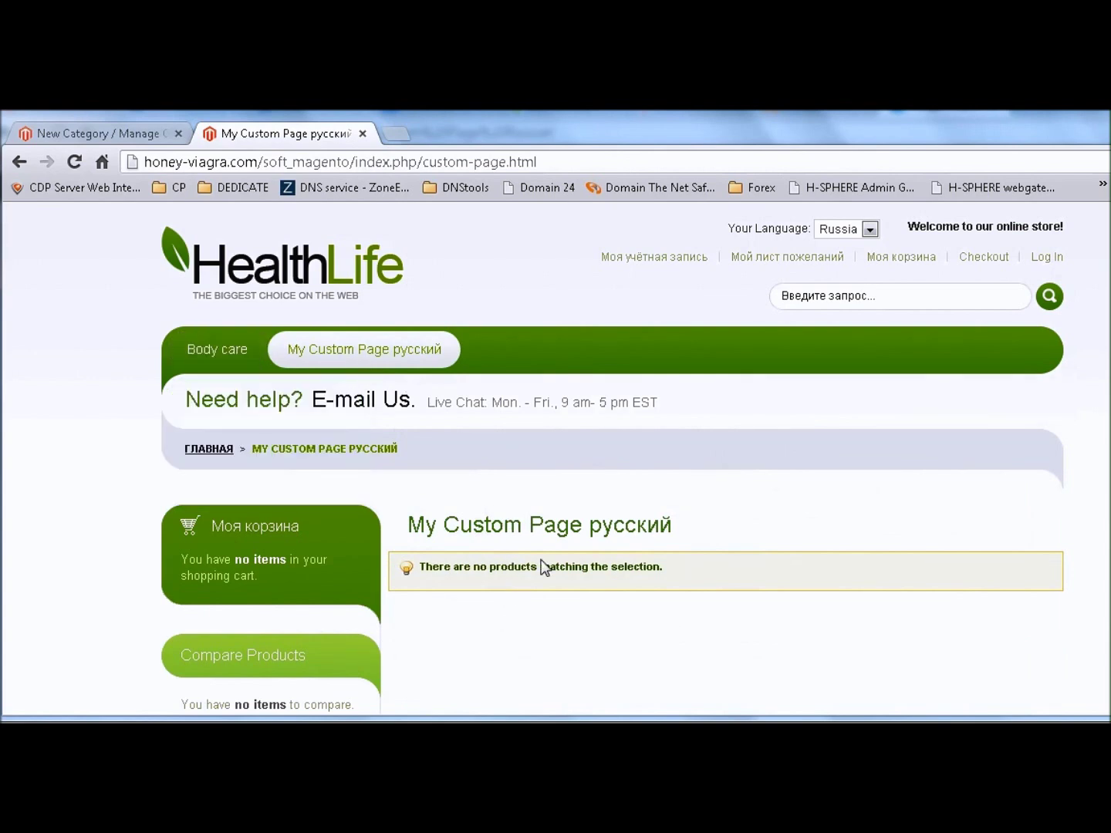
Step: Switch the storefront language to English and examine the resulting page and its navigation menu
click(843, 228)
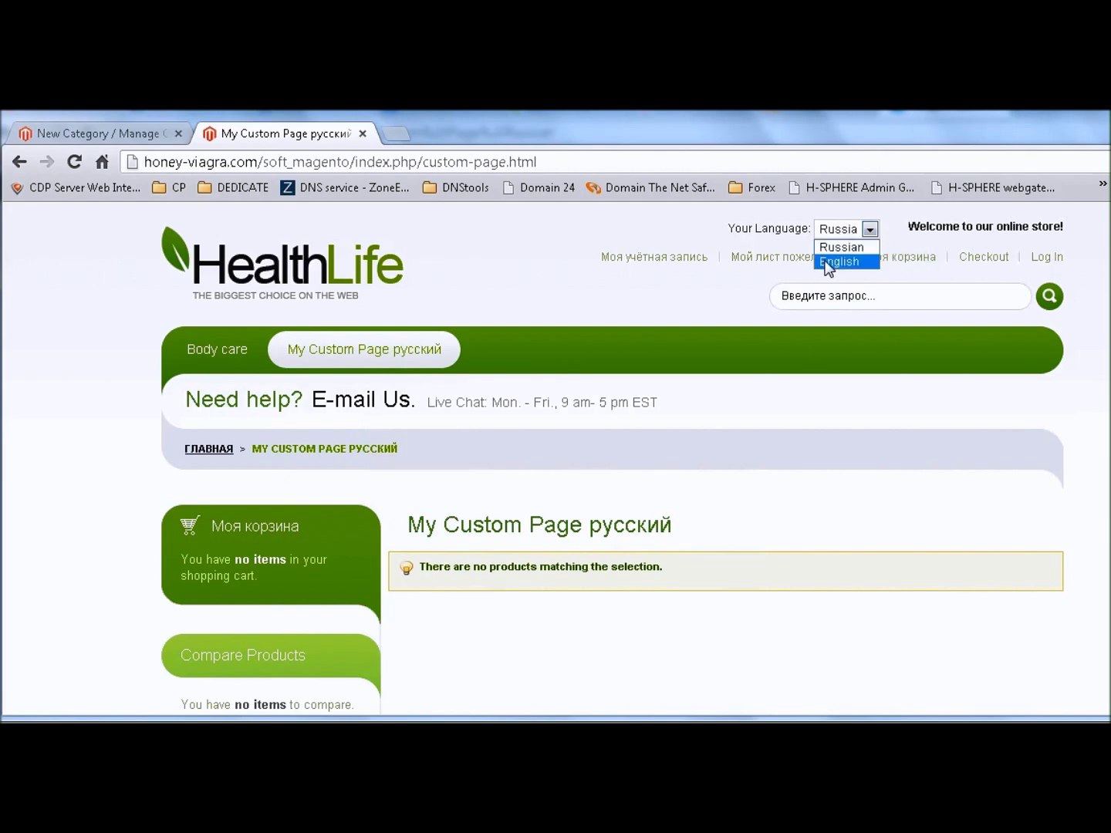
click(827, 264)
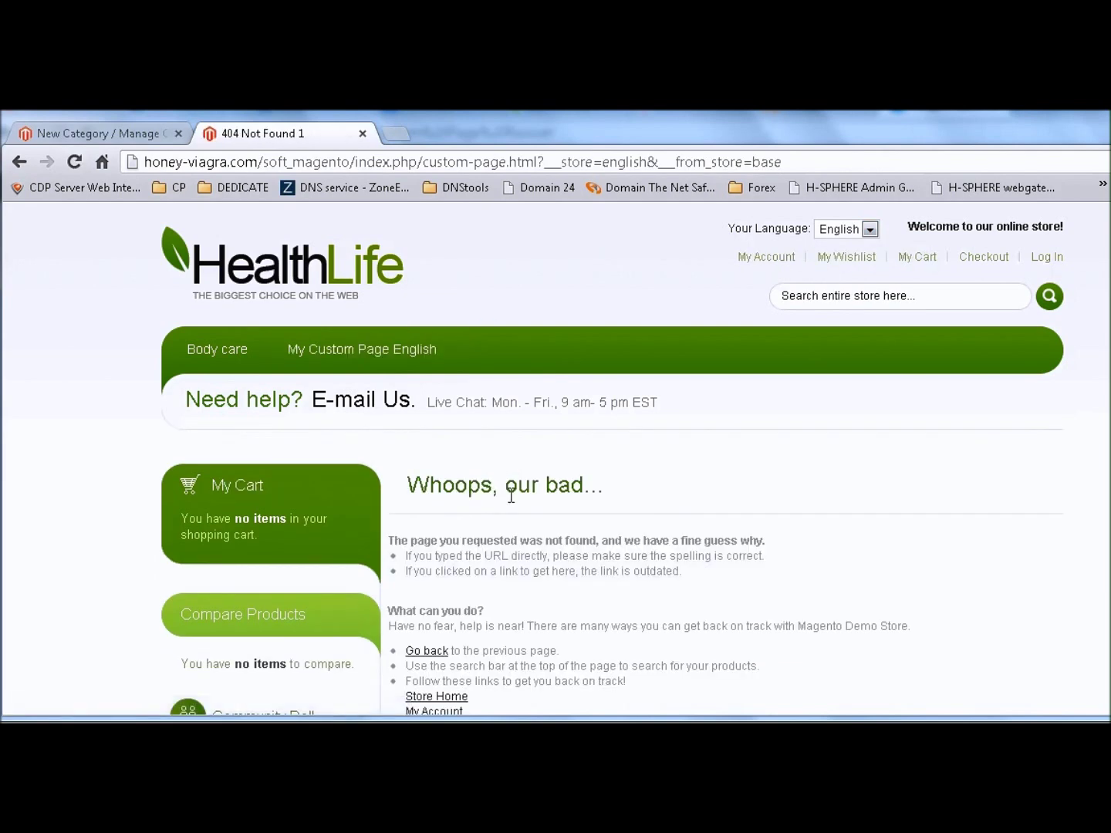
scroll(516, 495, down, 1)
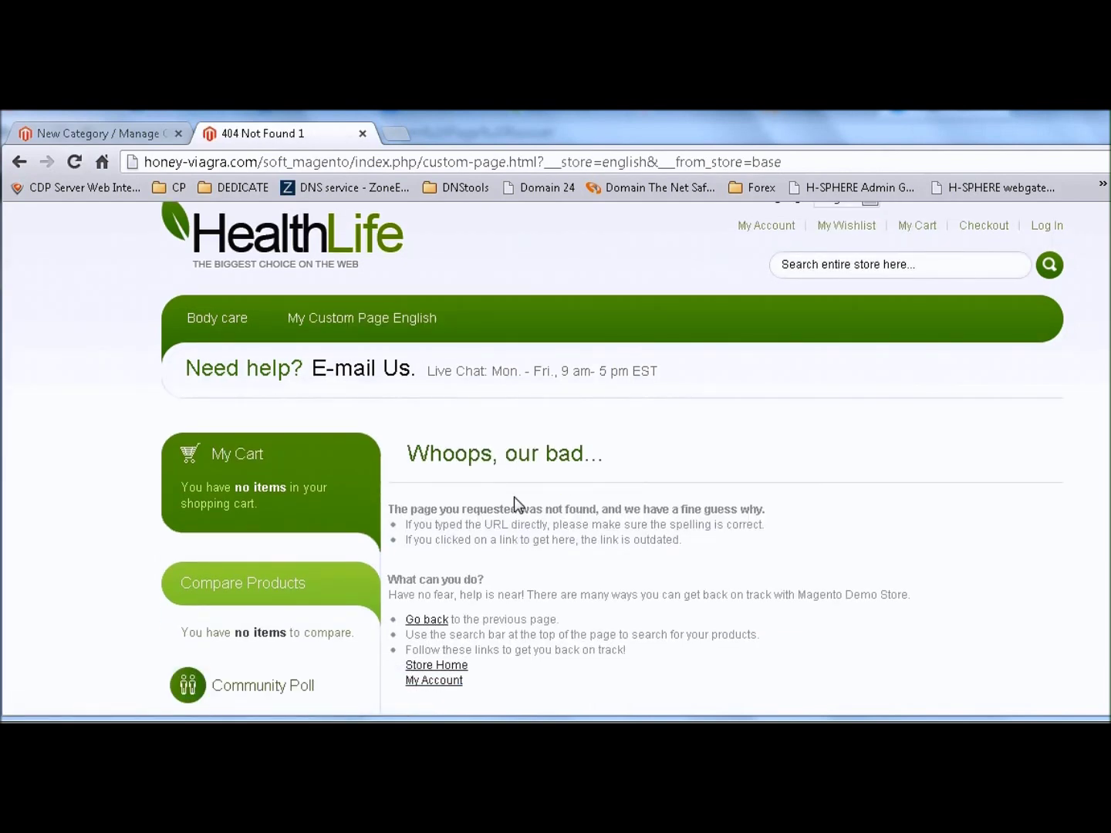
scroll(514, 497, up, 1)
scroll(515, 499, down, 2)
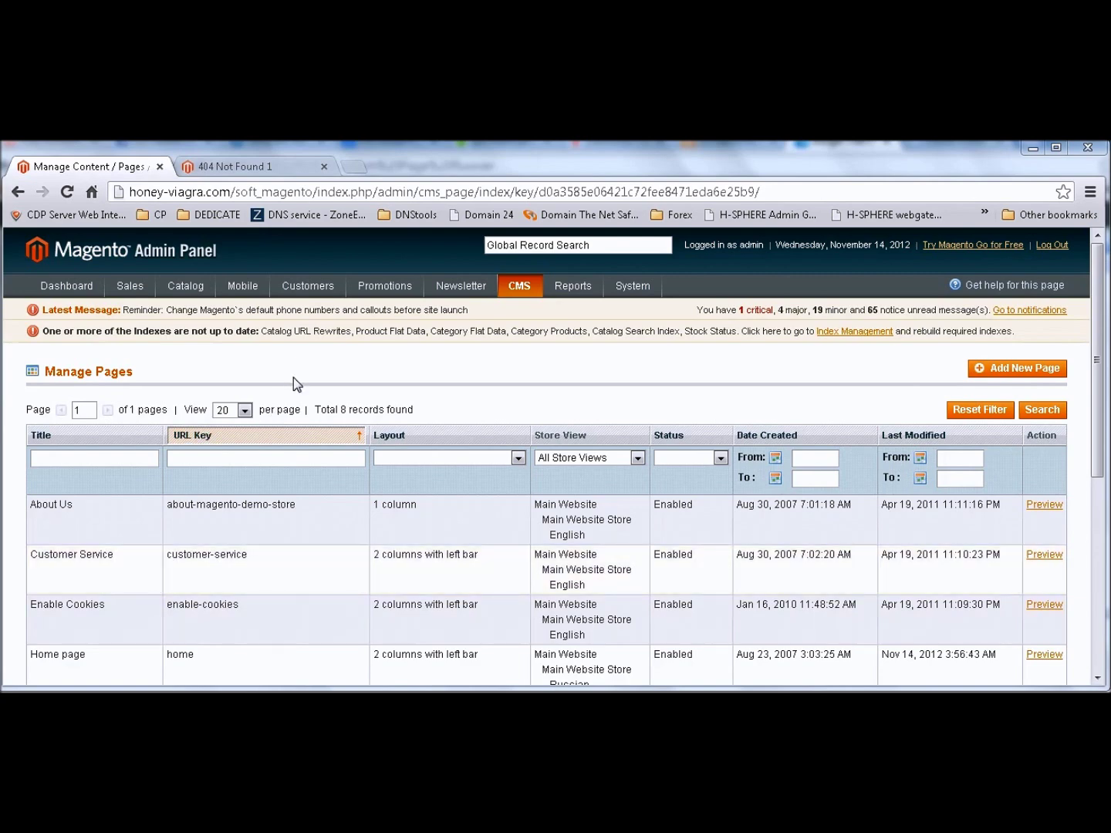
Step: Go back to the storefront and switch its language to Russian to check the custom page
click(260, 168)
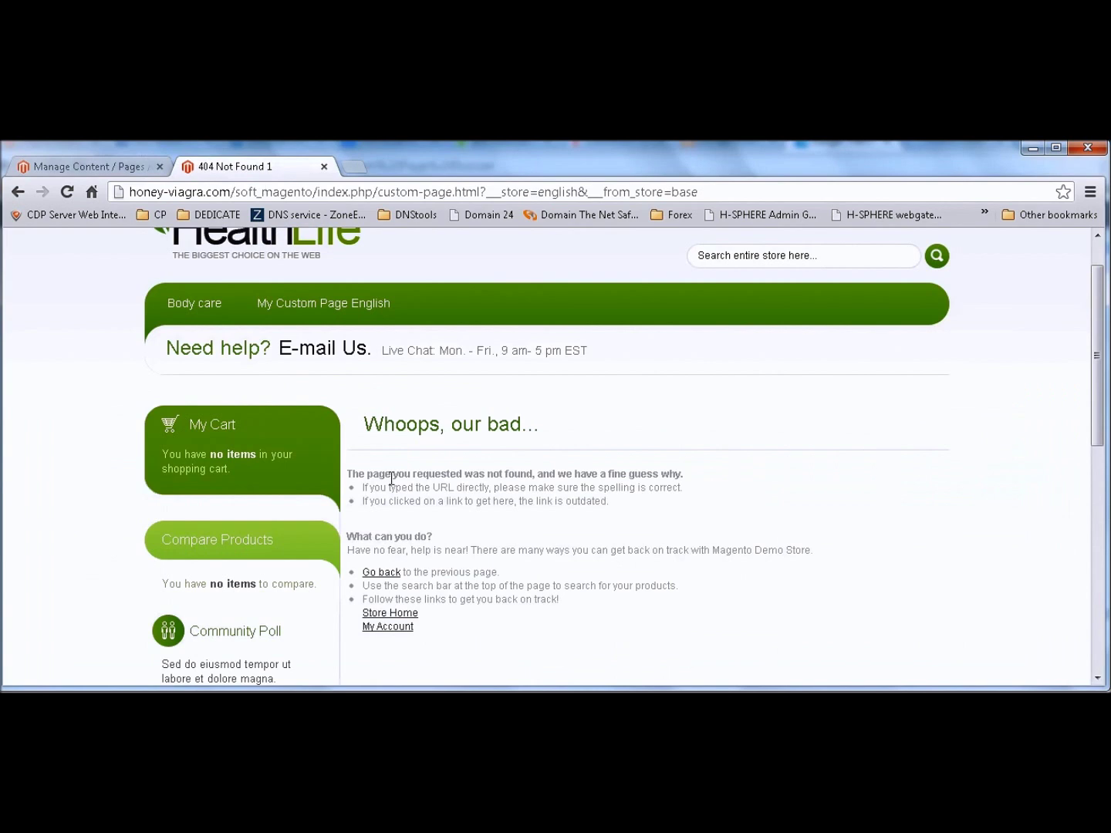
scroll(413, 436, up, 1)
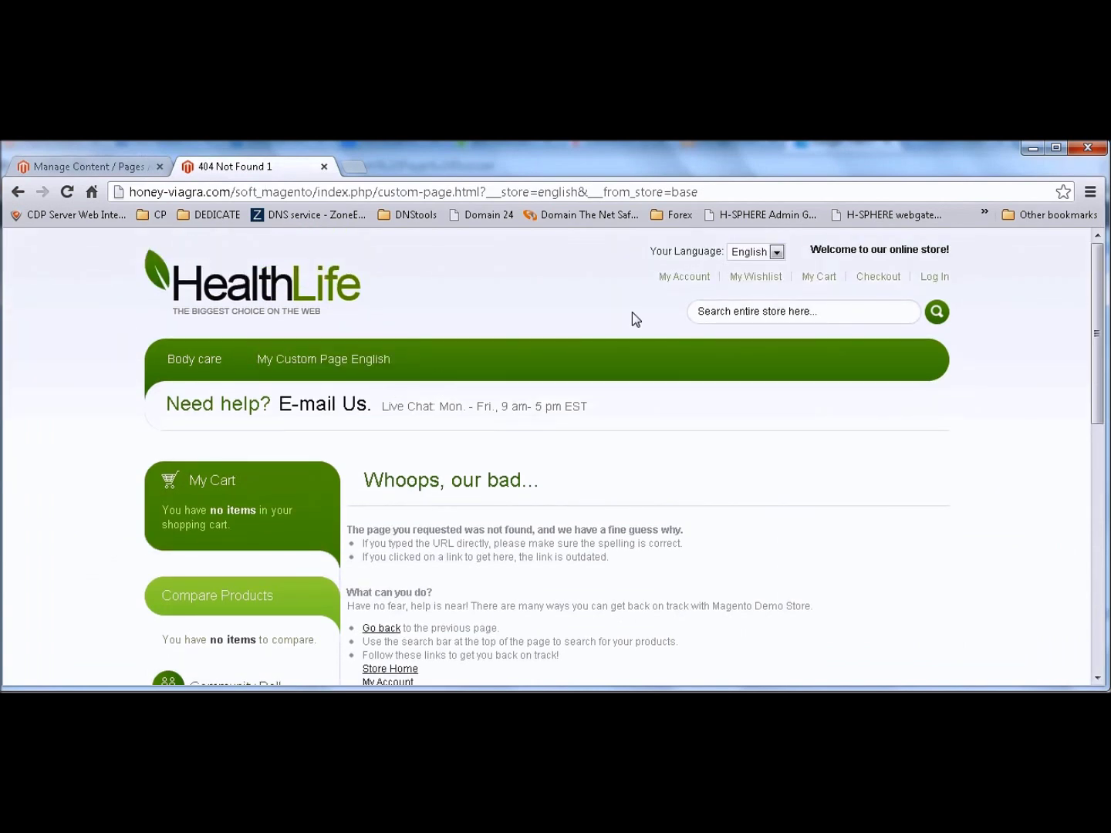
click(764, 252)
click(747, 280)
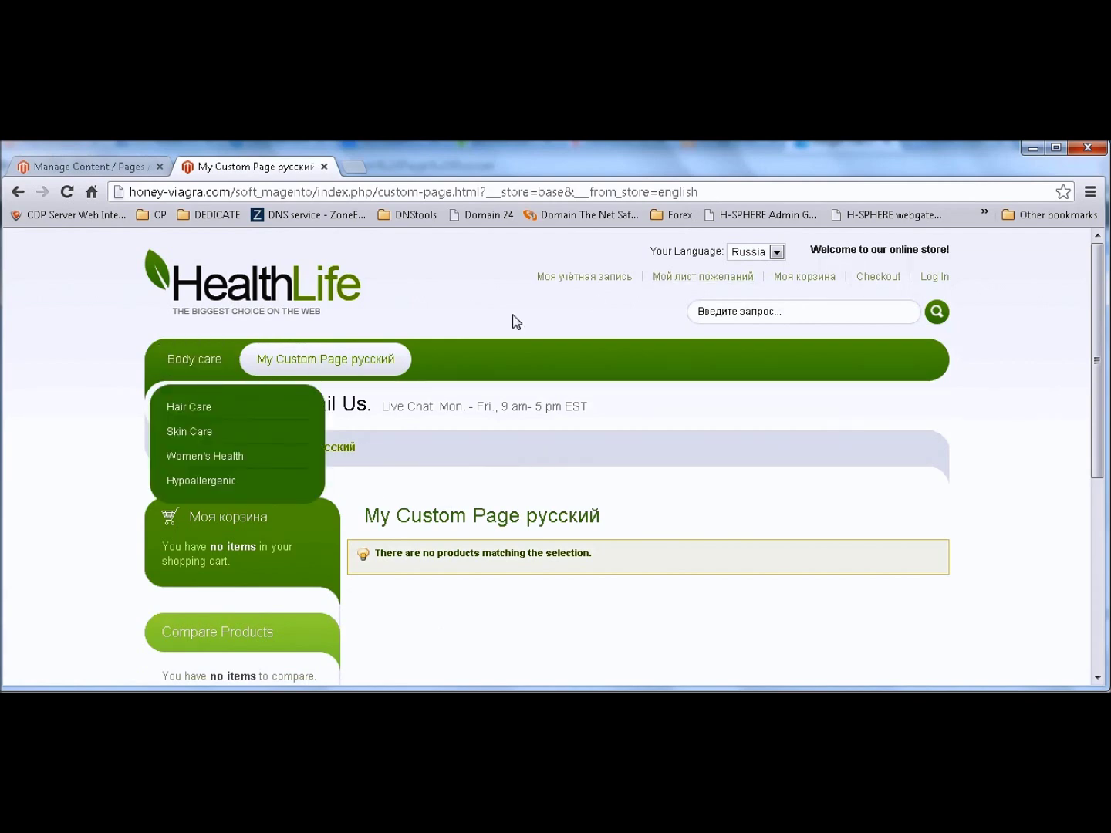
Step: Return to the Magento admin and open the list of CMS pages
click(113, 170)
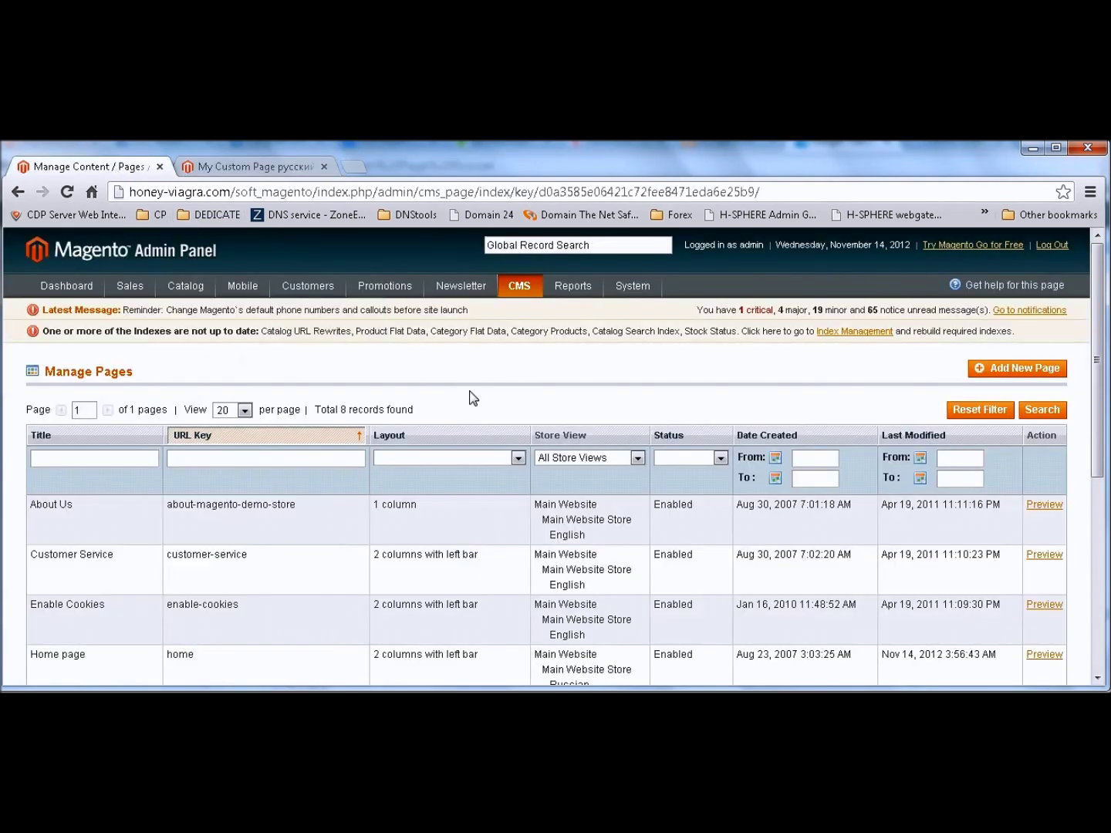
mouse_move(523, 284)
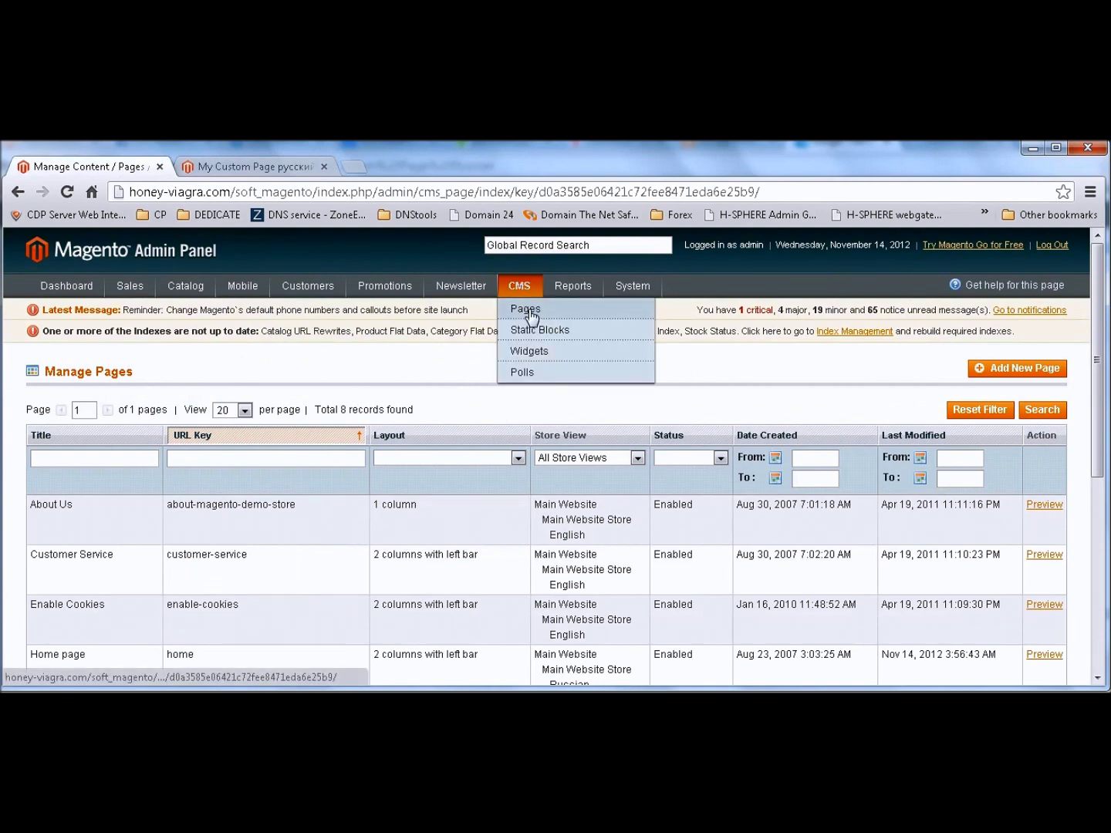
click(529, 311)
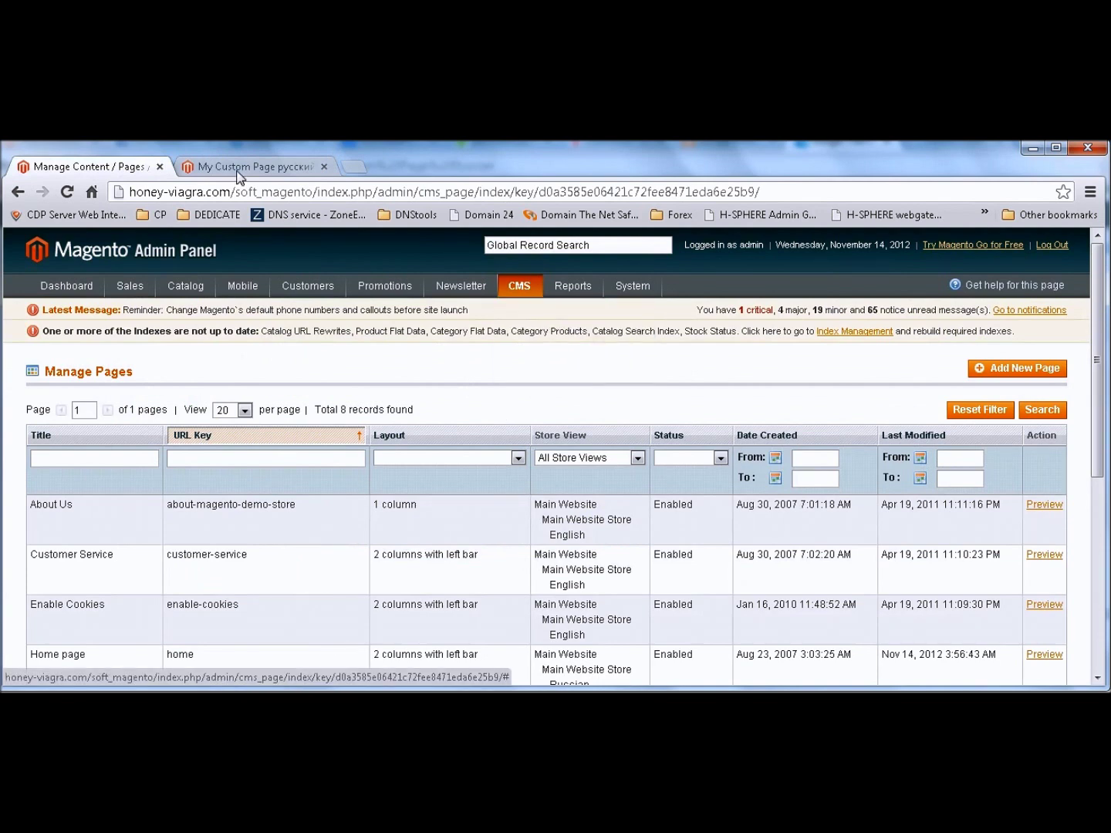
mouse_move(519, 288)
click(528, 312)
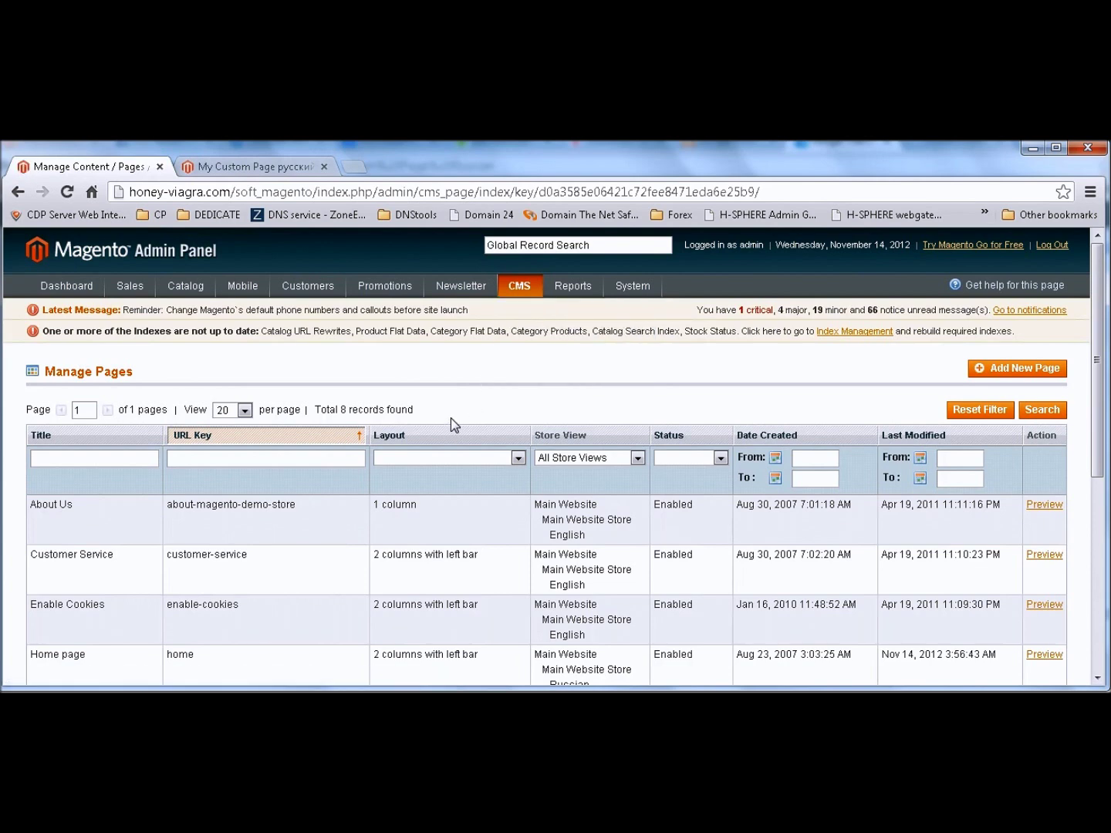
Step: Add a new CMS page titled "My Custom Page English"
click(986, 371)
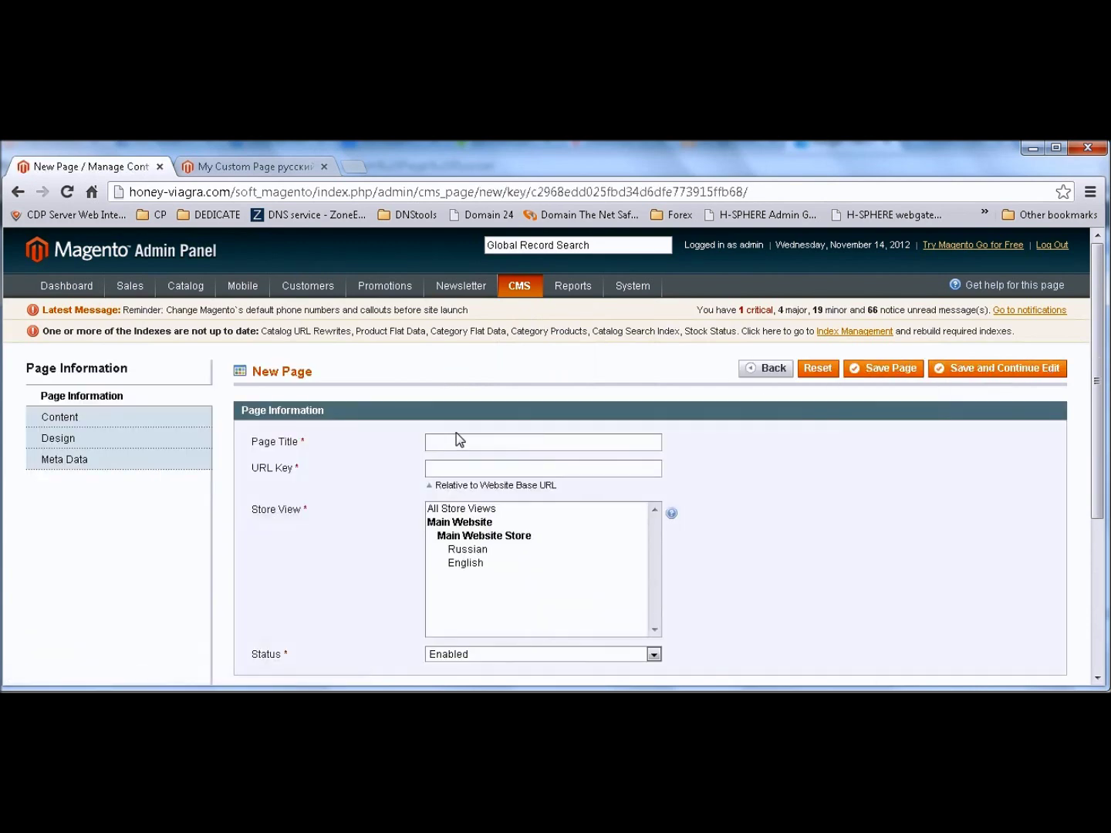
click(450, 437)
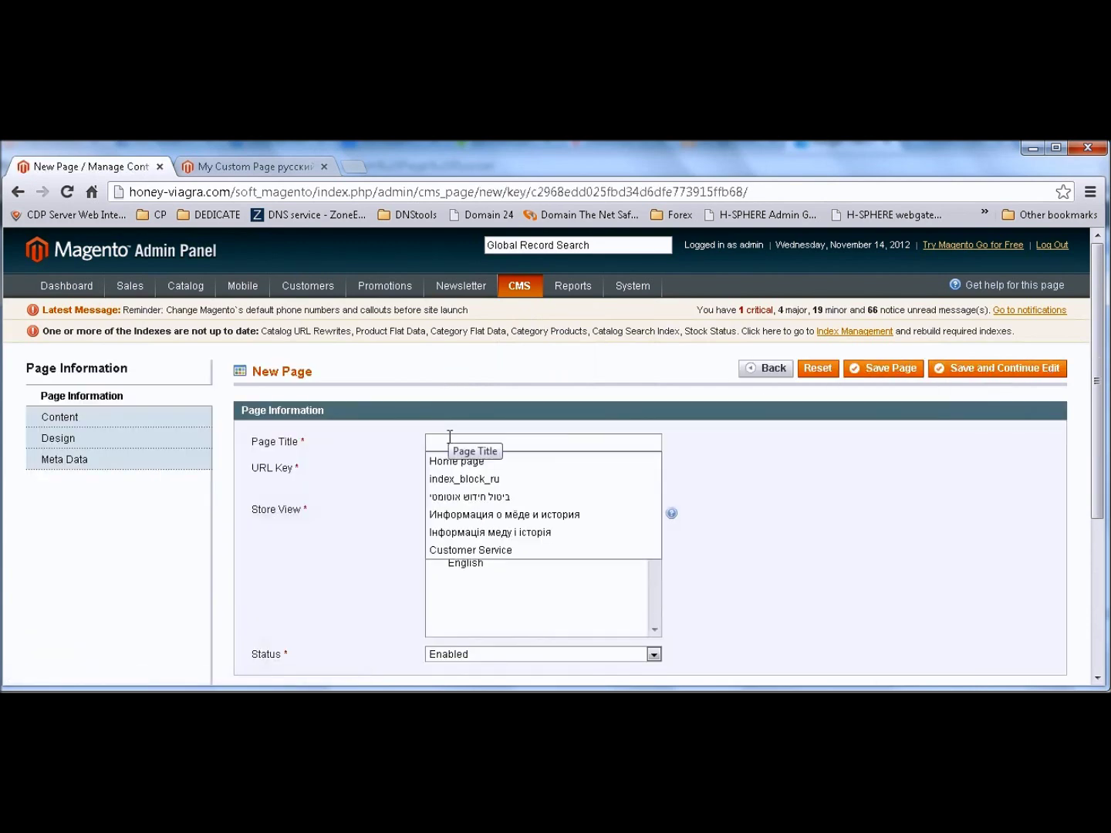
click(438, 399)
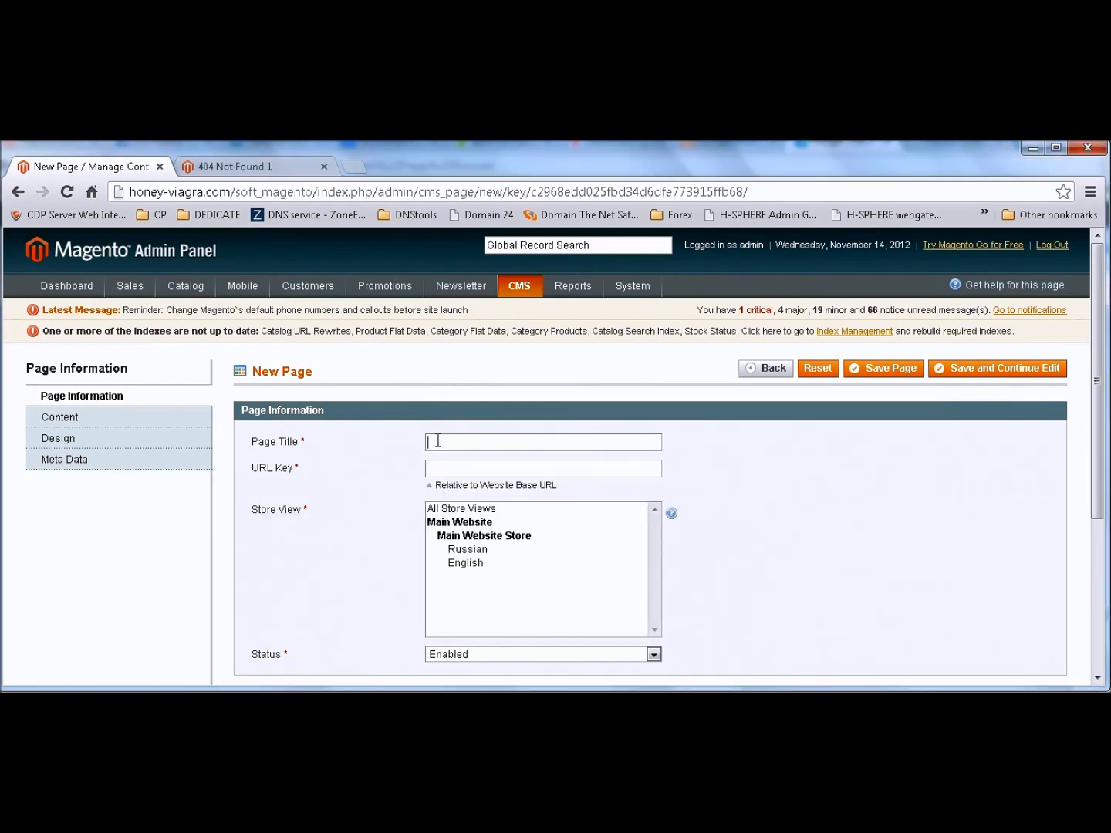
text(My Custom Page English)
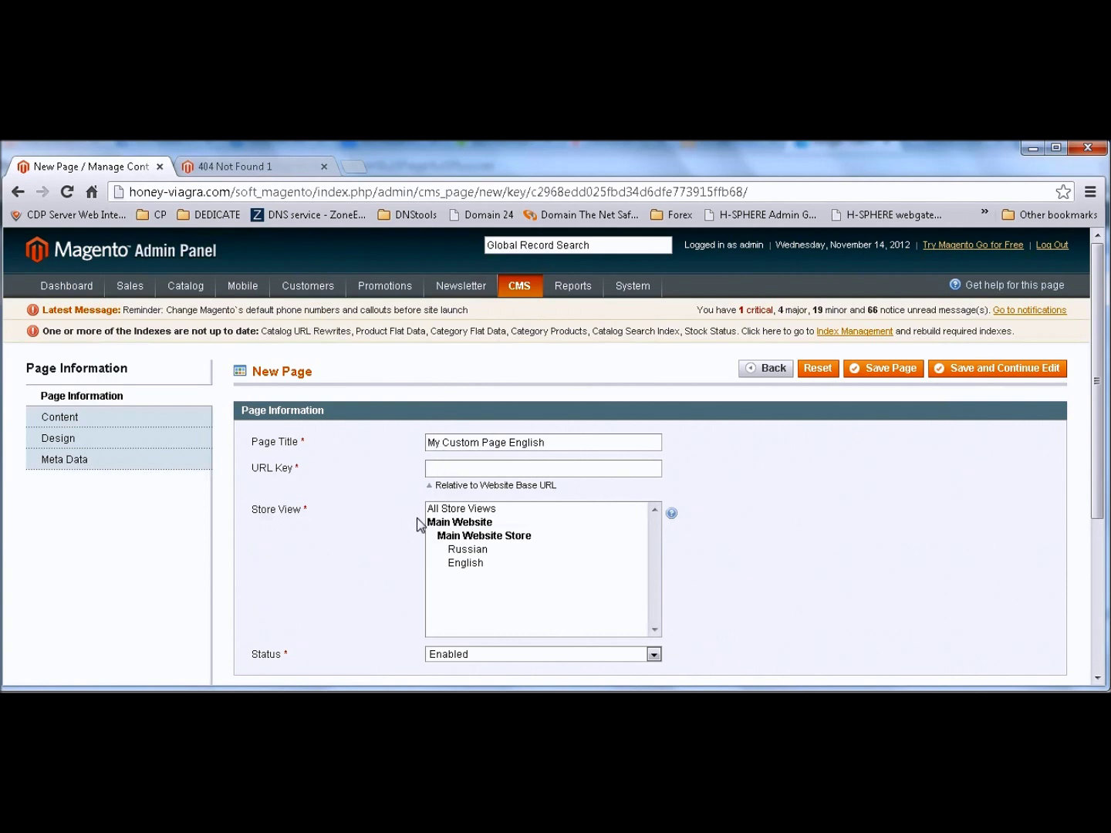
Step: Set the new page's URL key to my-custom-page and assign it to the English store view
click(438, 474)
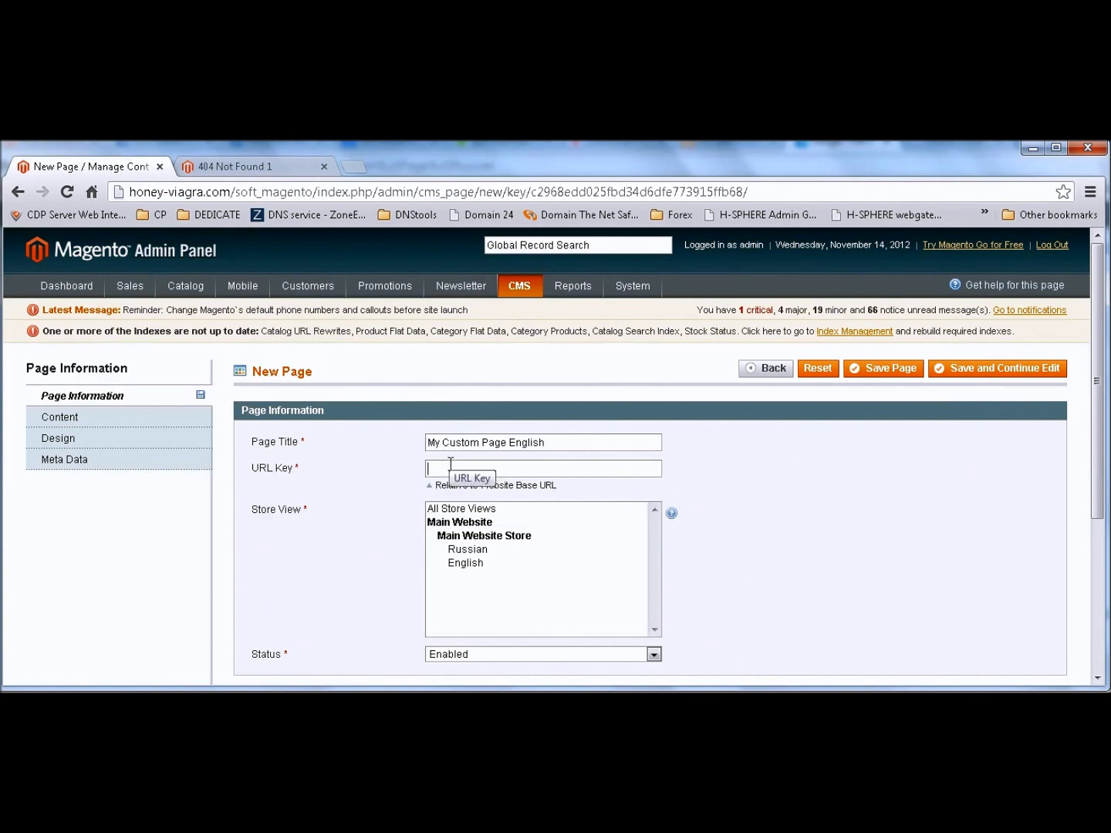
text(cus)
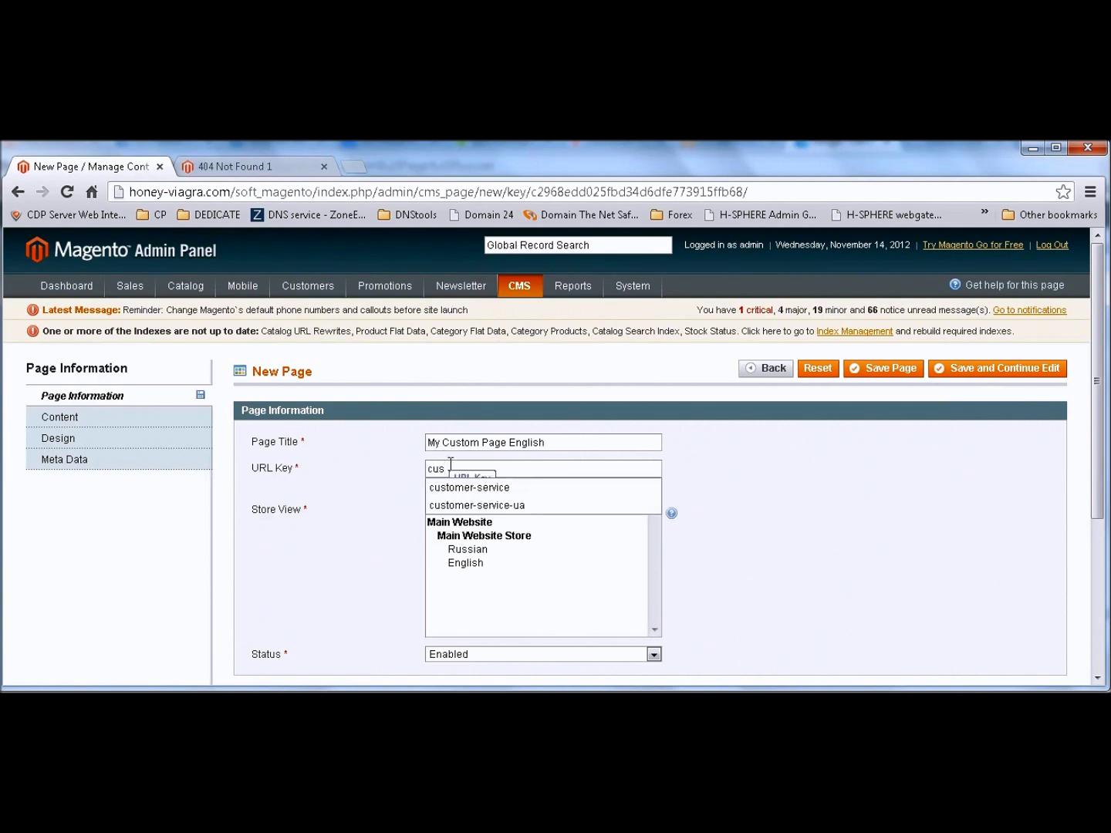
key(BackSpace)
key(BackSpace)
key(BackSpace)
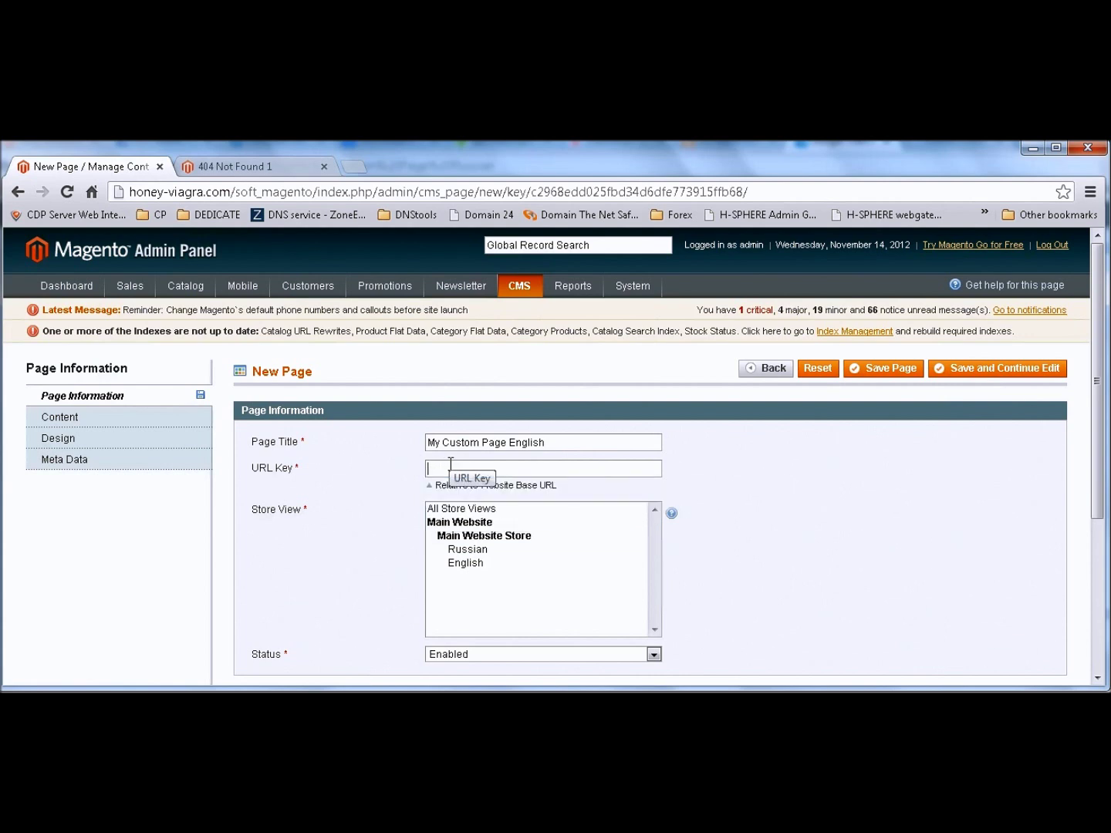
text(my-custom-page)
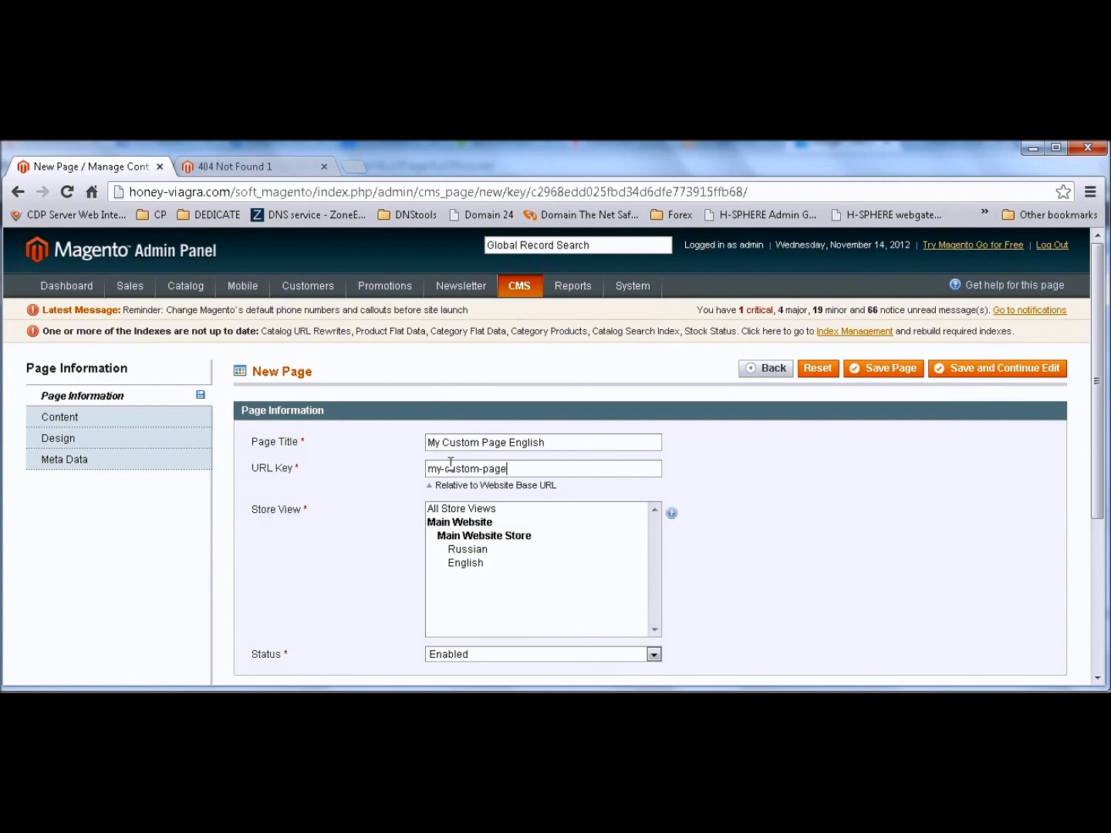
click(467, 563)
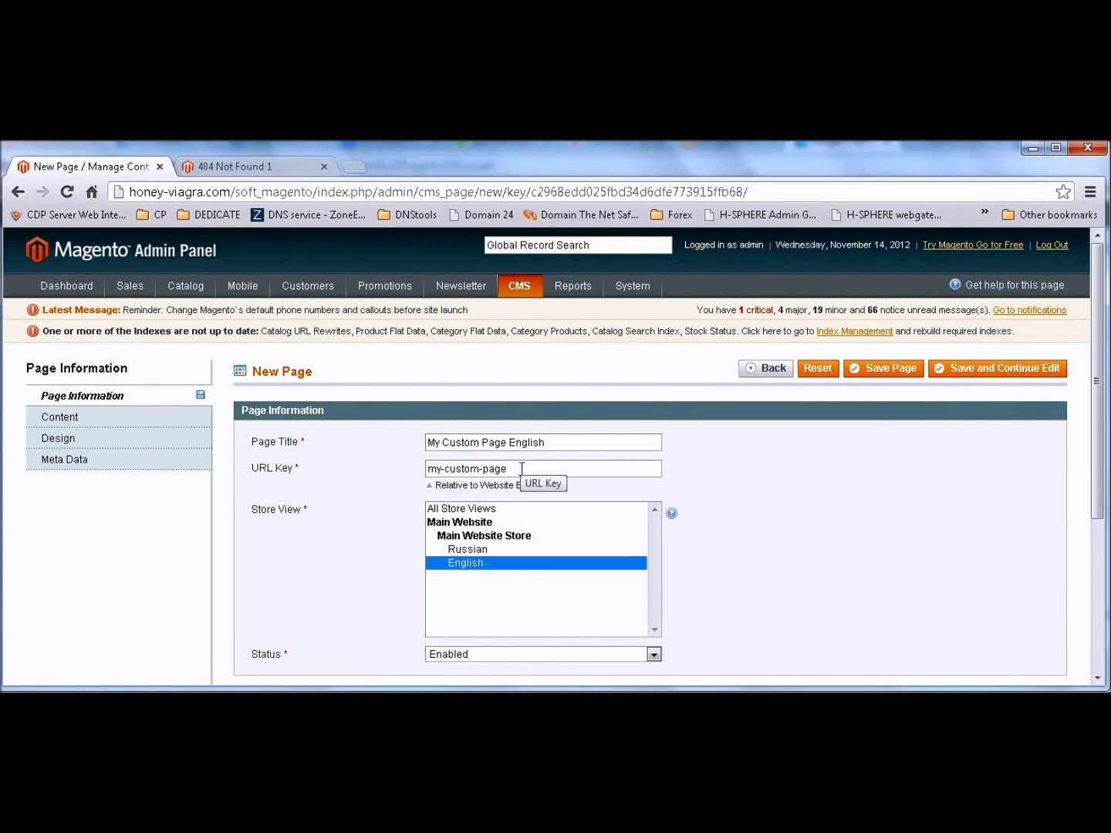
Step: Copy the page's URL key into the Notepad notes after "Page URL Key:"
drag(524, 469, 418, 475)
key(ctrl+c)
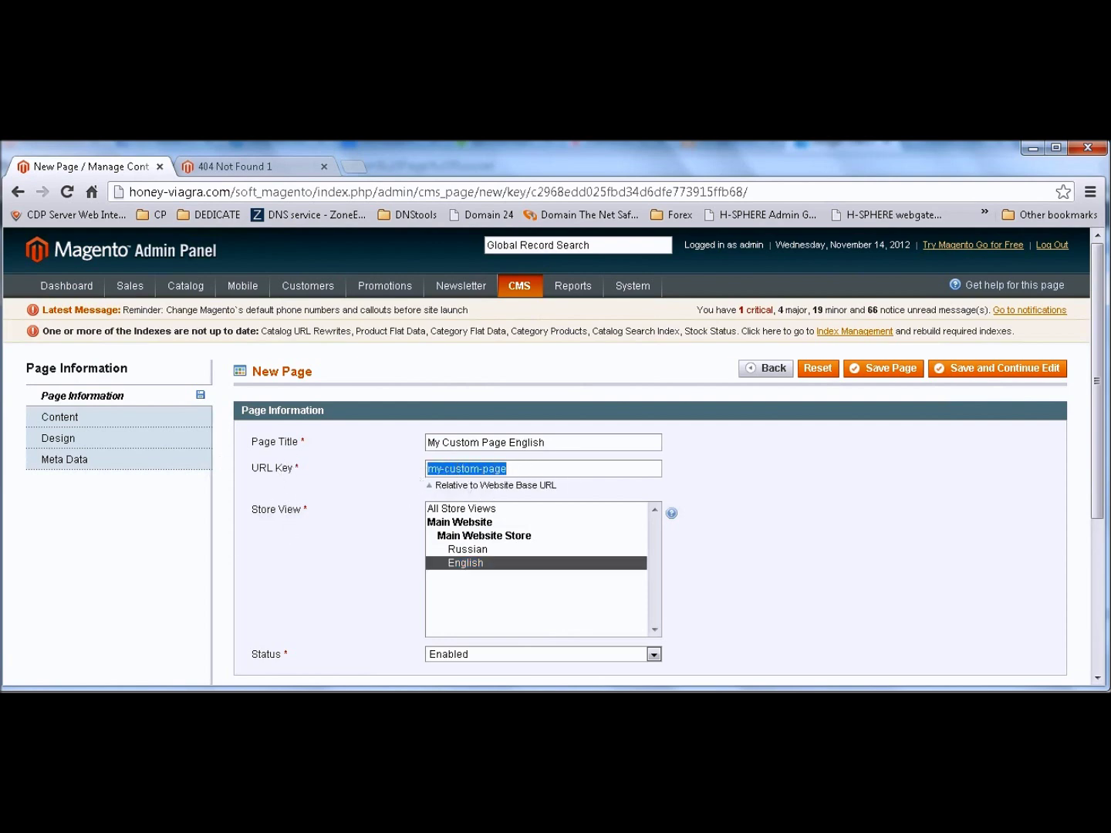
key(alt+Tab)
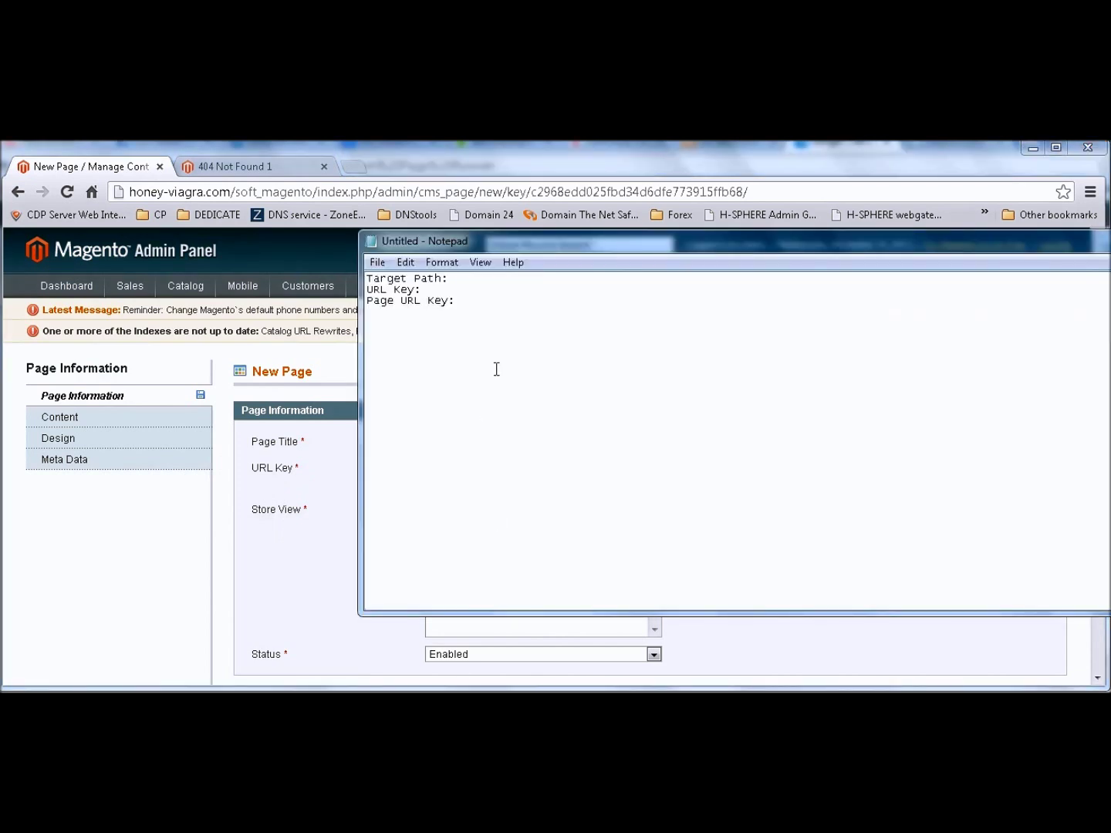
click(470, 303)
key(ctrl+v)
Step: Back in Magento, enter "Hello" as the English page's content and save the page
click(85, 424)
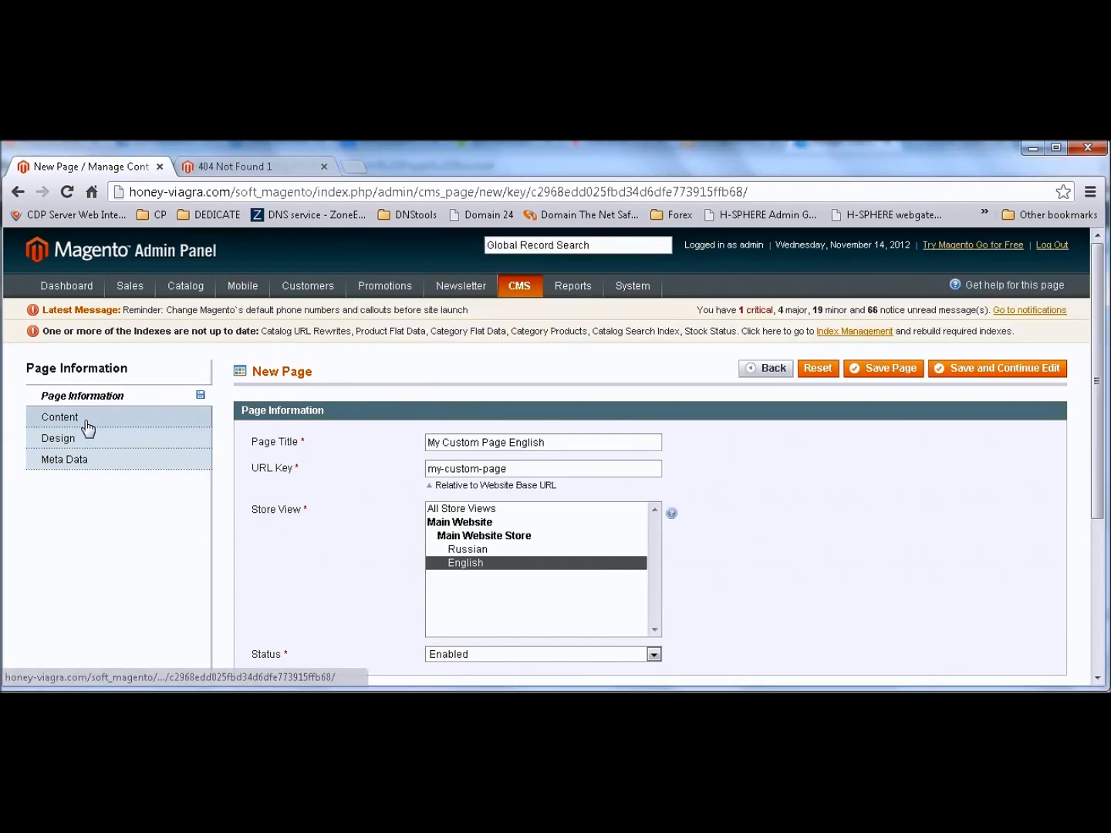
click(310, 519)
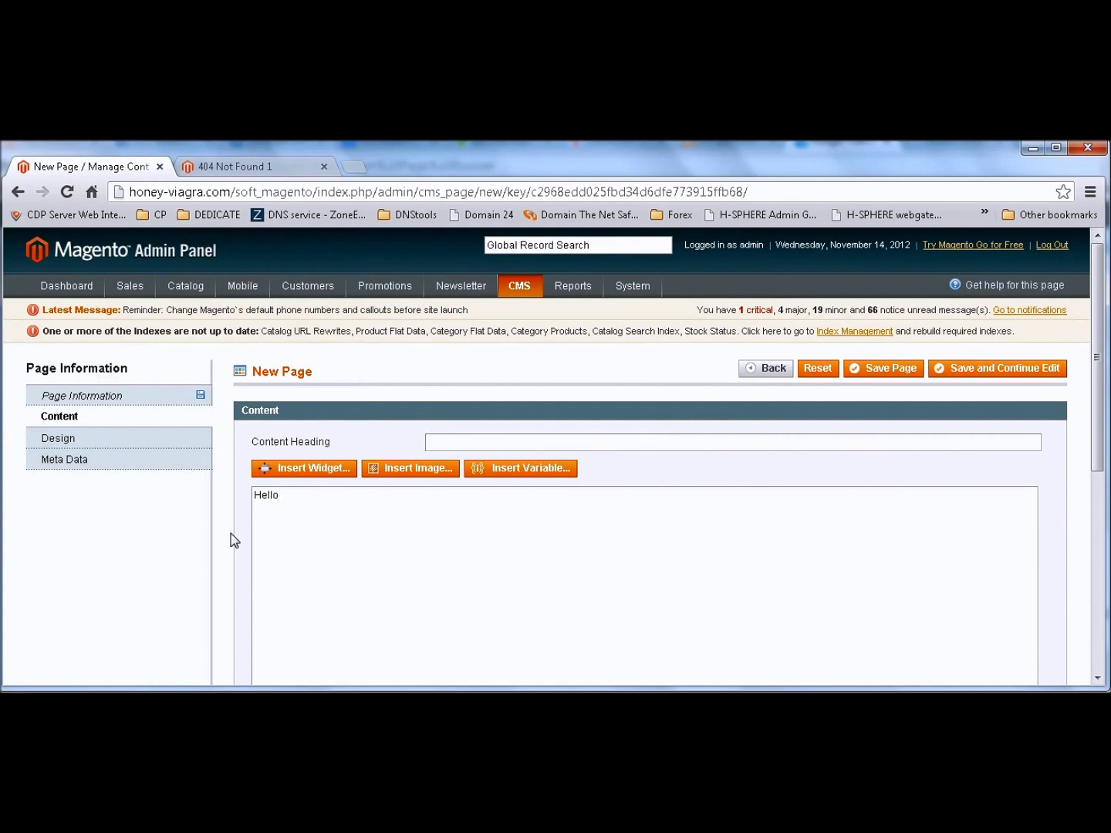
click(892, 365)
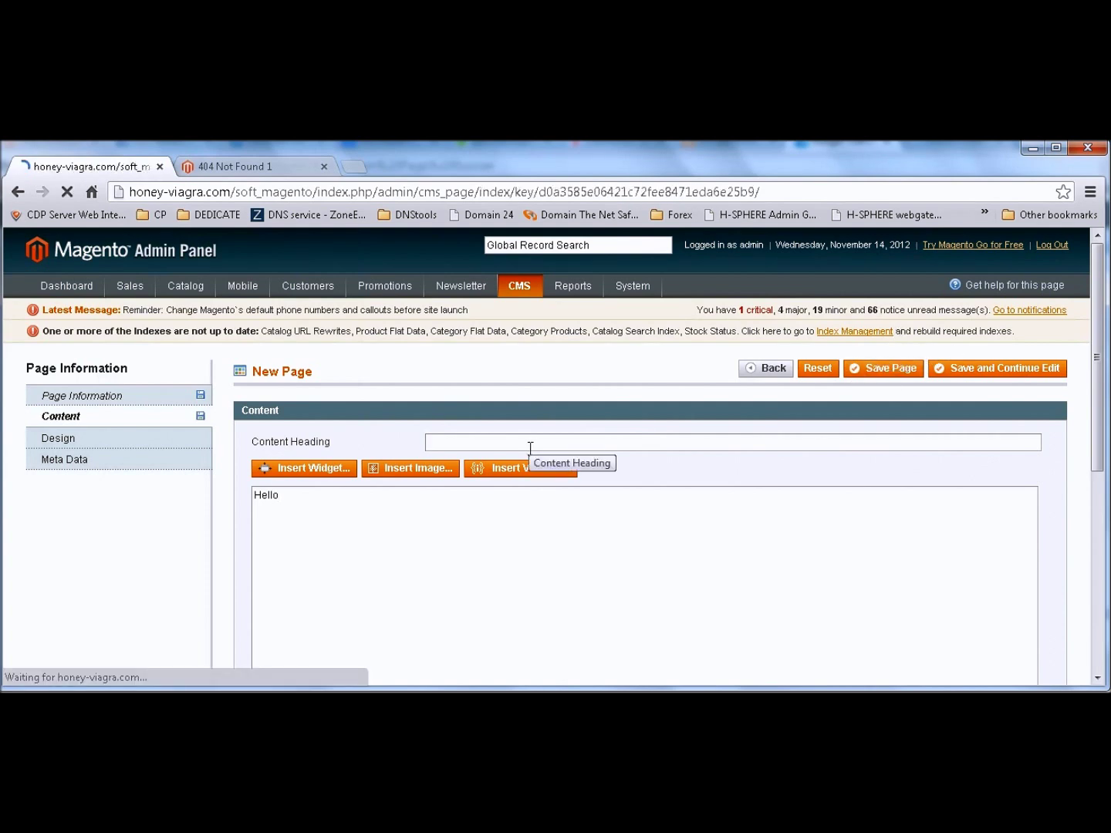
Step: Add a CMS page titled "My Custom Page русский" with the URL key my-custom-page, assigned to the Russian store view
click(1016, 411)
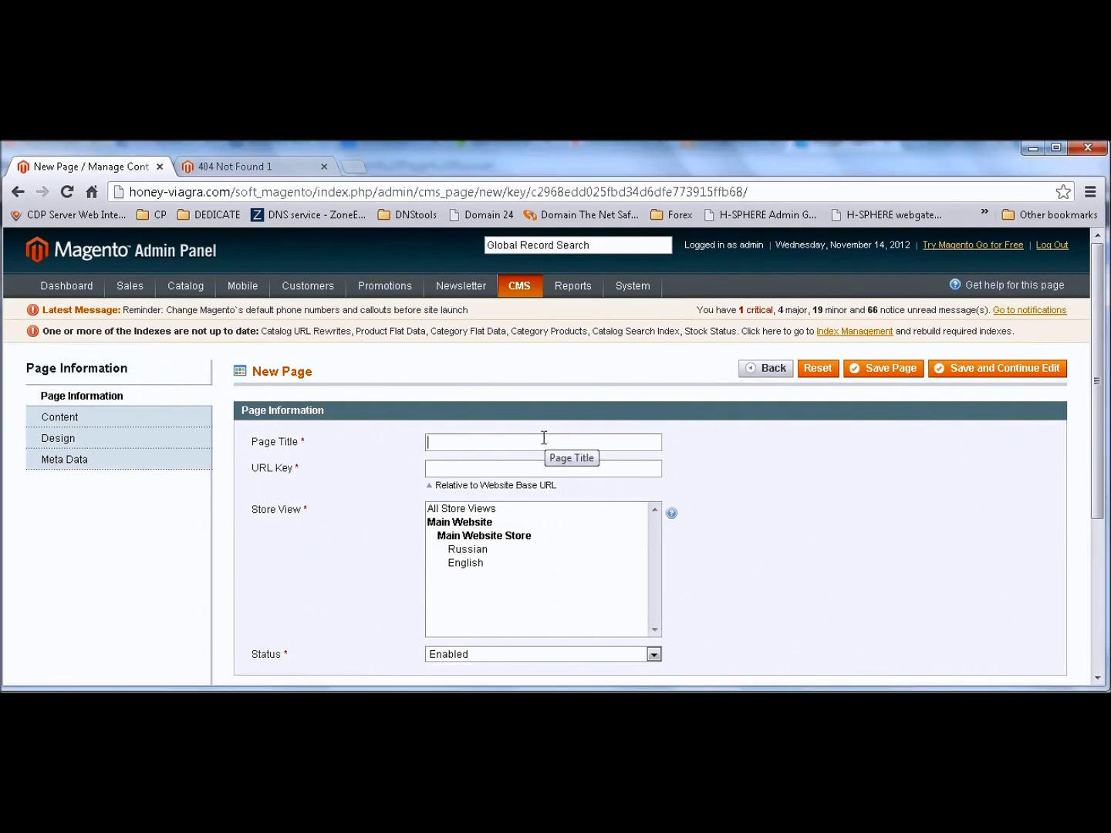
text(My Custom Page русский)
click(497, 467)
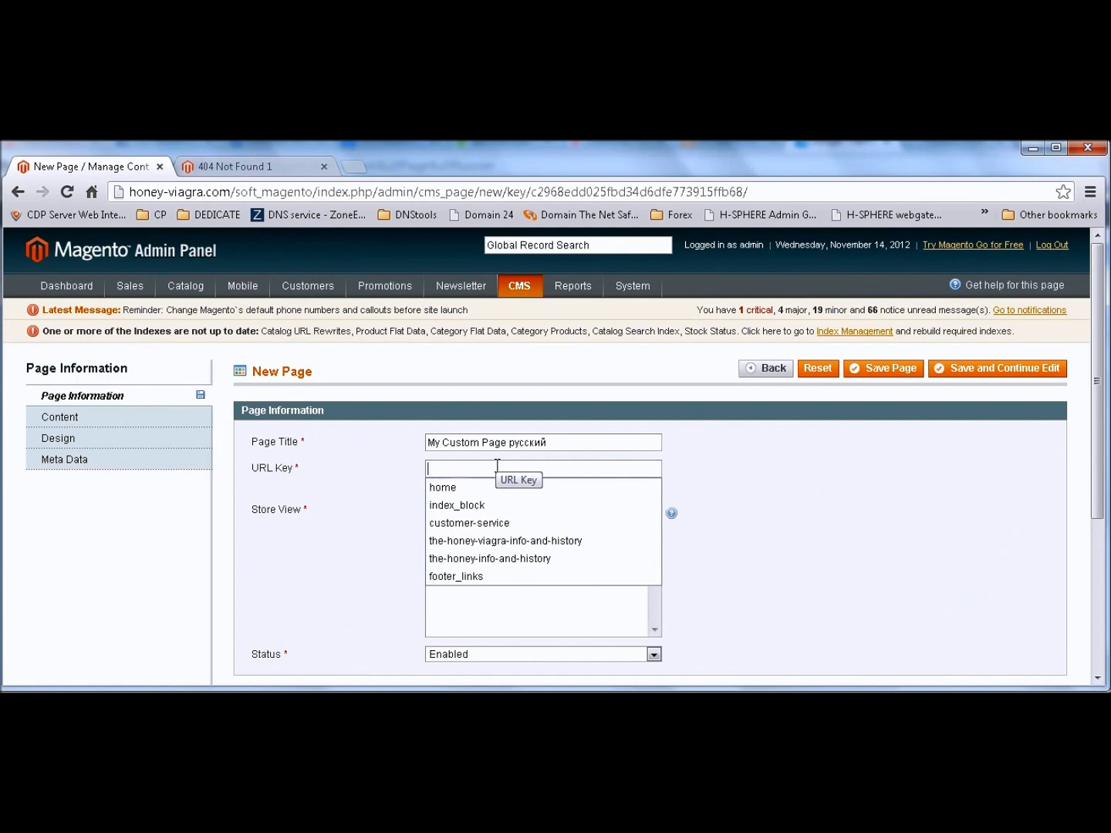
text(my)
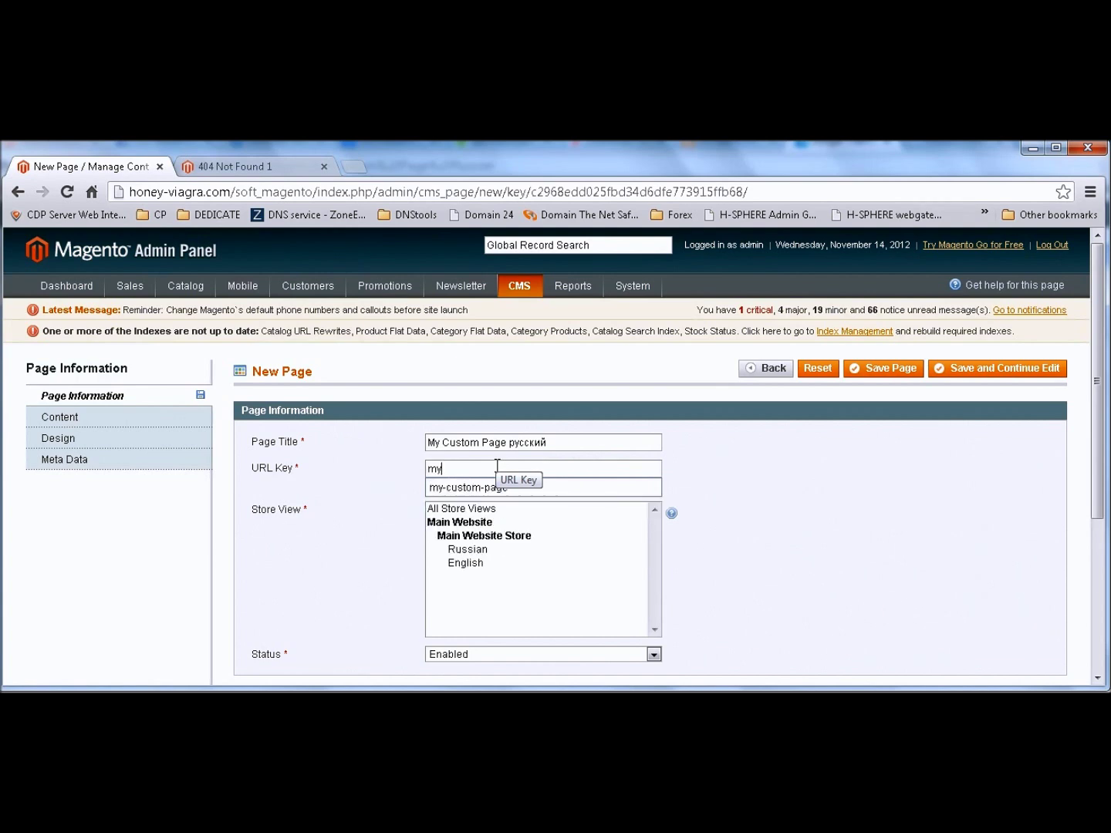
click(485, 493)
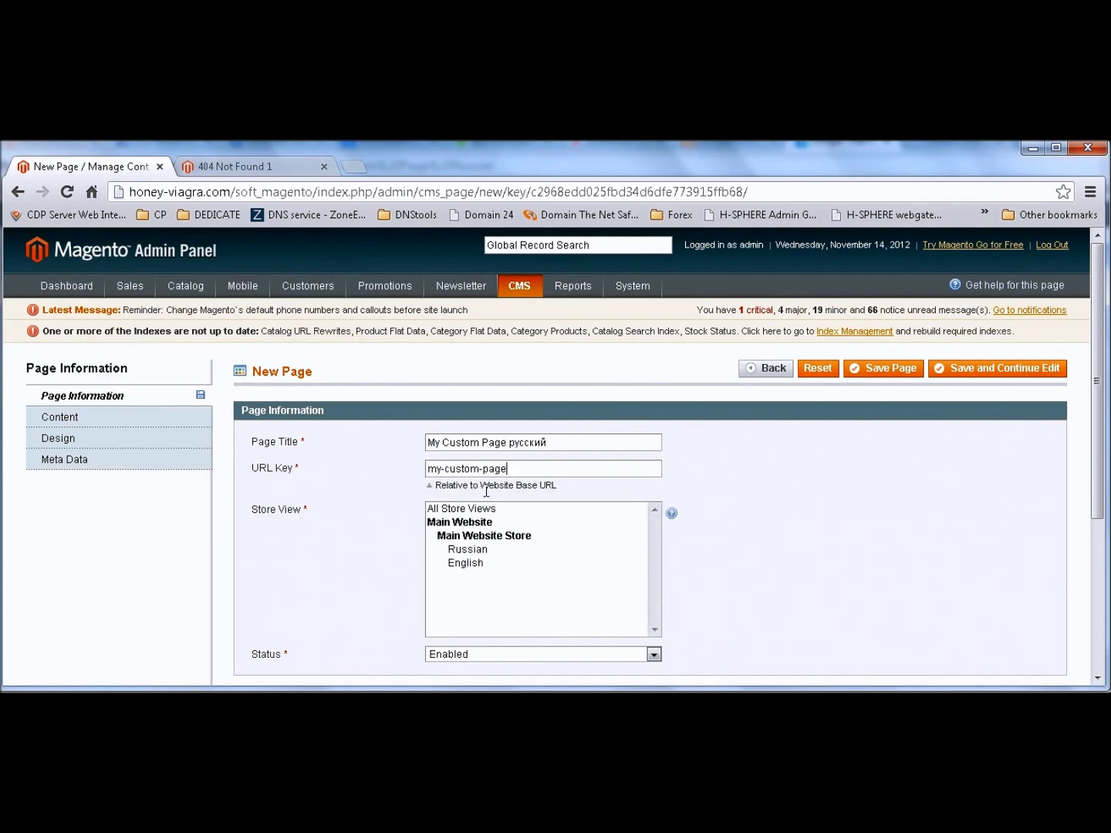
click(467, 551)
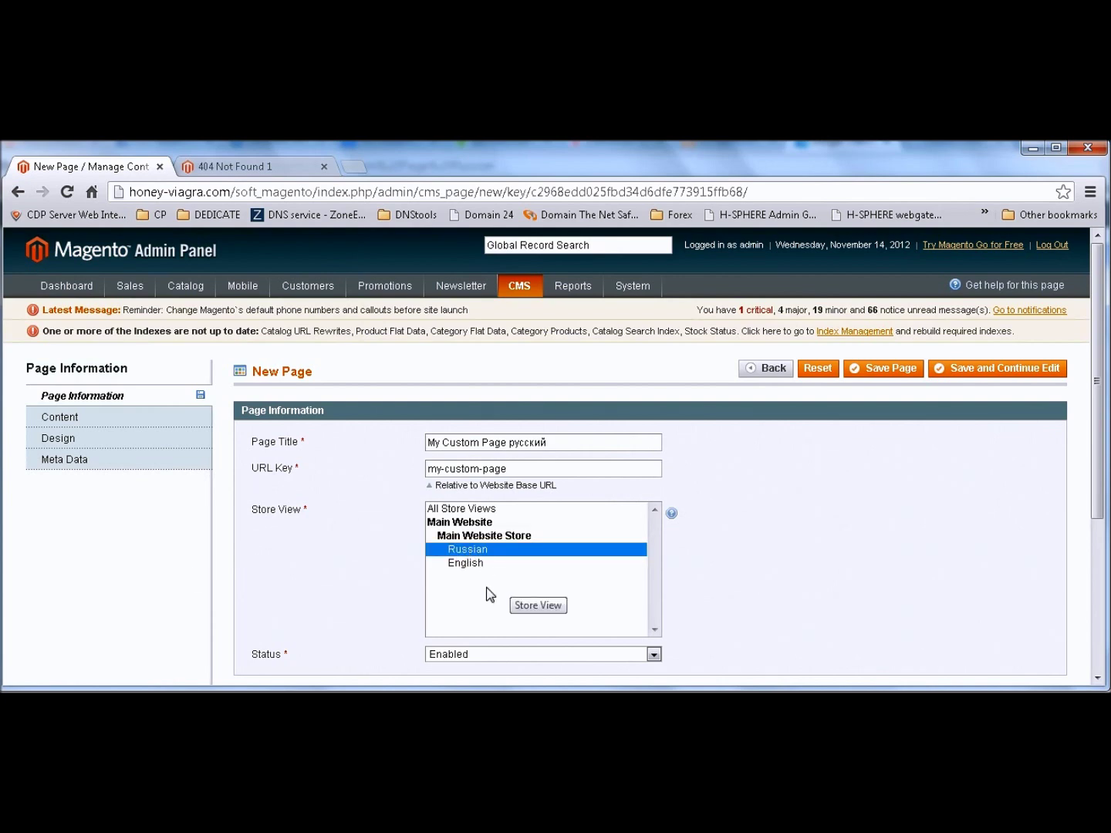
Step: Enter "My Custom Page русский" as the body content of the Russian page
click(83, 425)
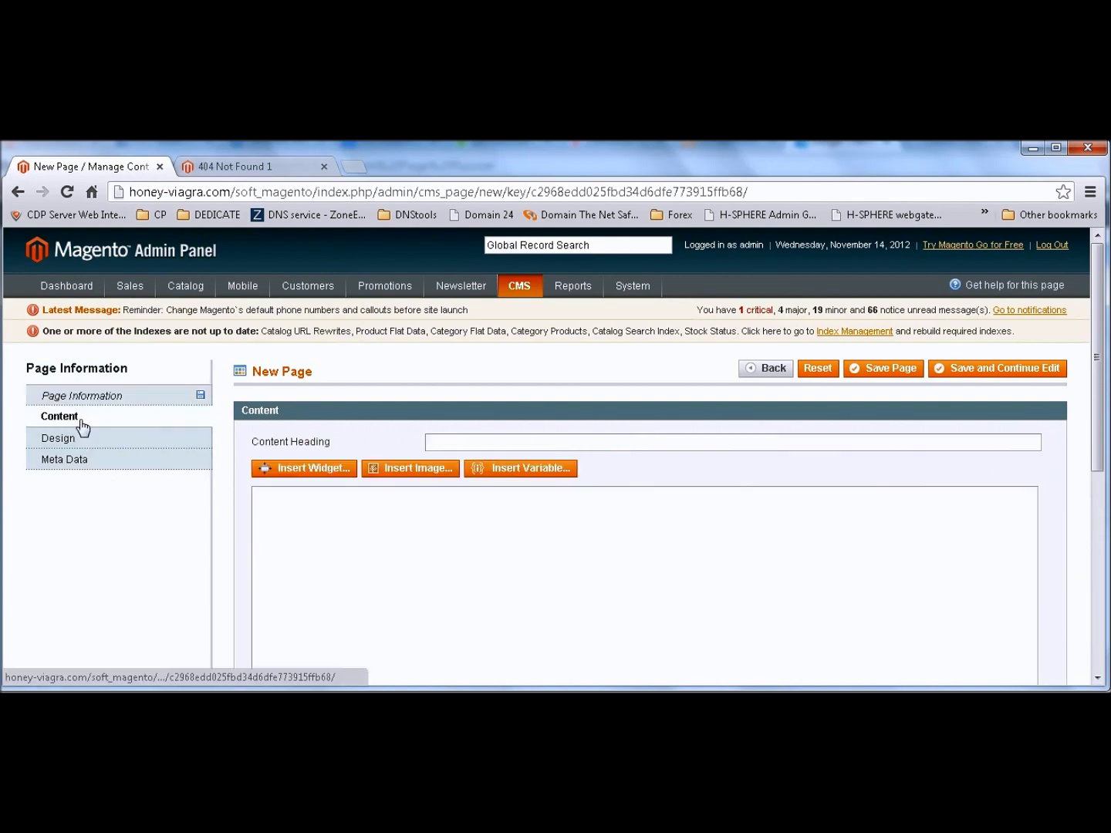
click(315, 517)
text(My Custom Page русский)
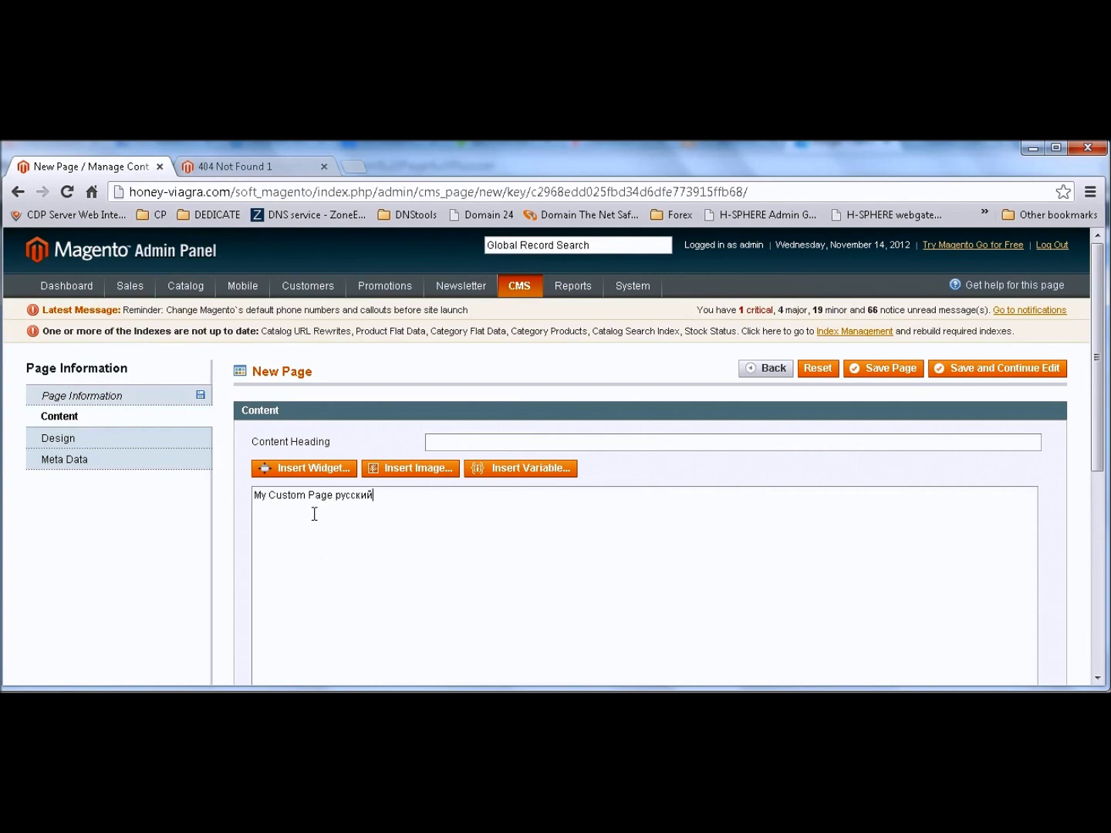
Step: Save the Russian CMS page and check both custom pages in the page list
click(885, 368)
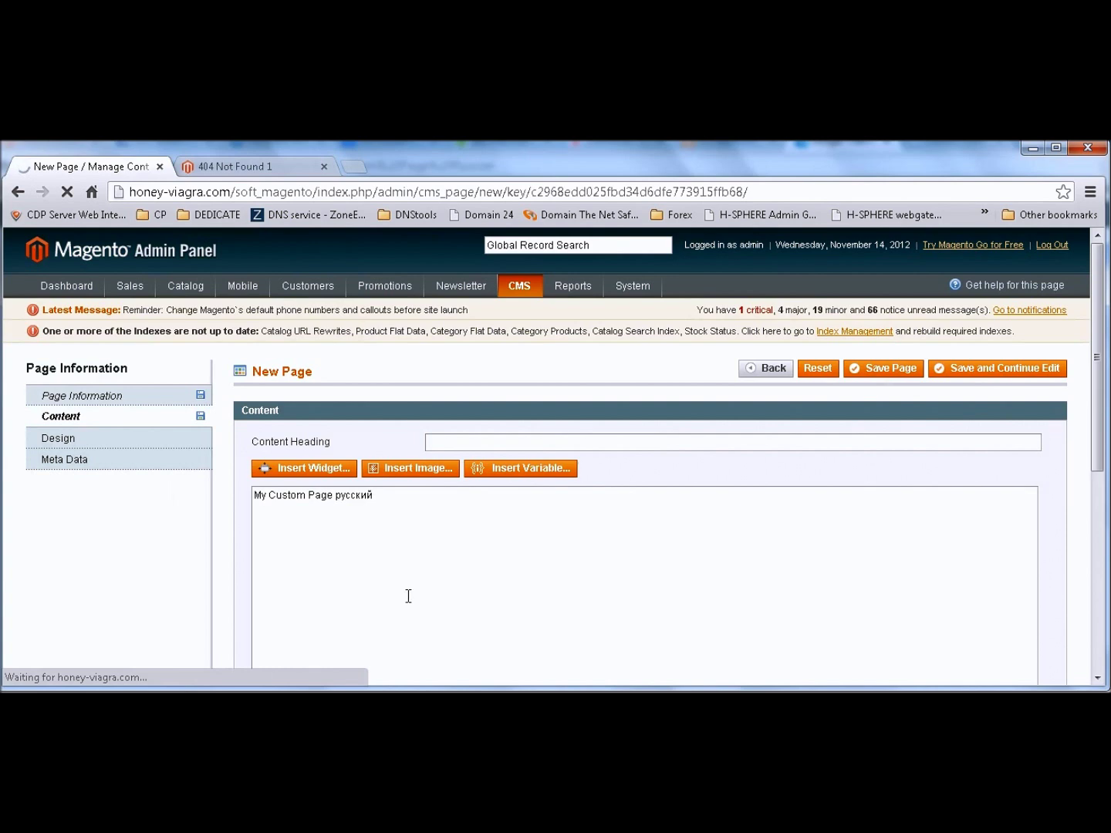
scroll(115, 619, down, 2)
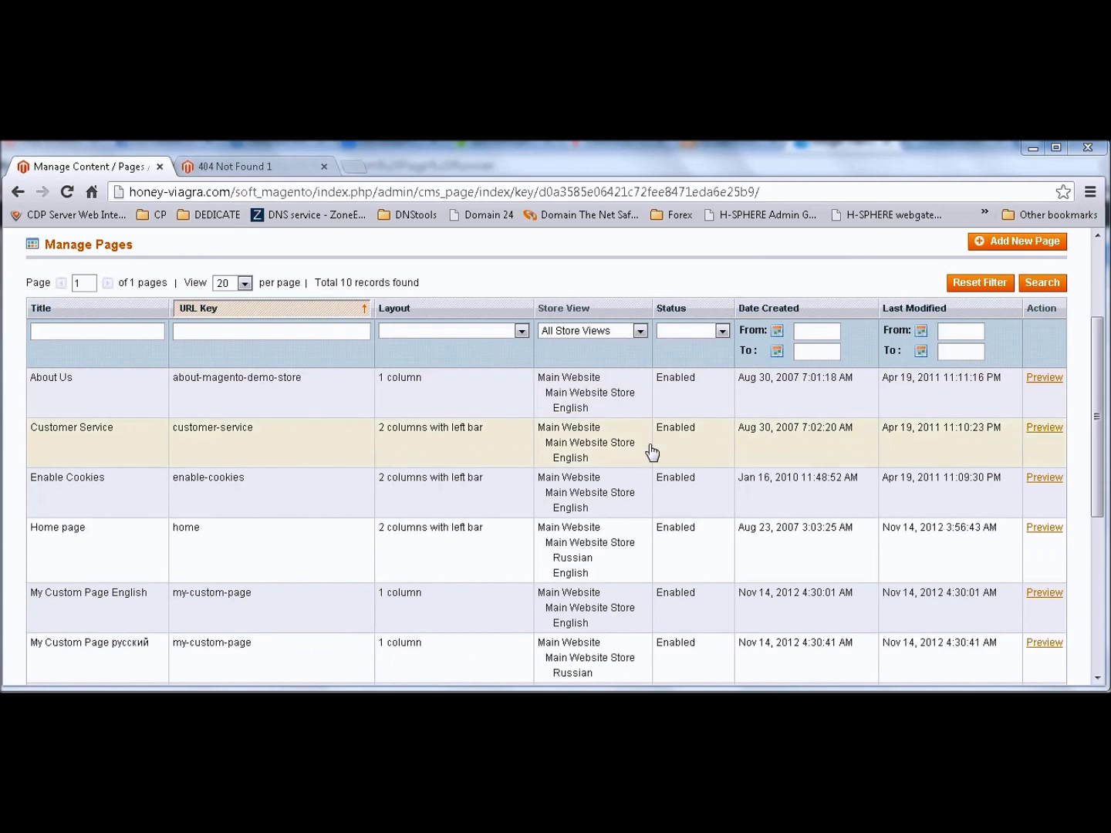
scroll(269, 311, up, 3)
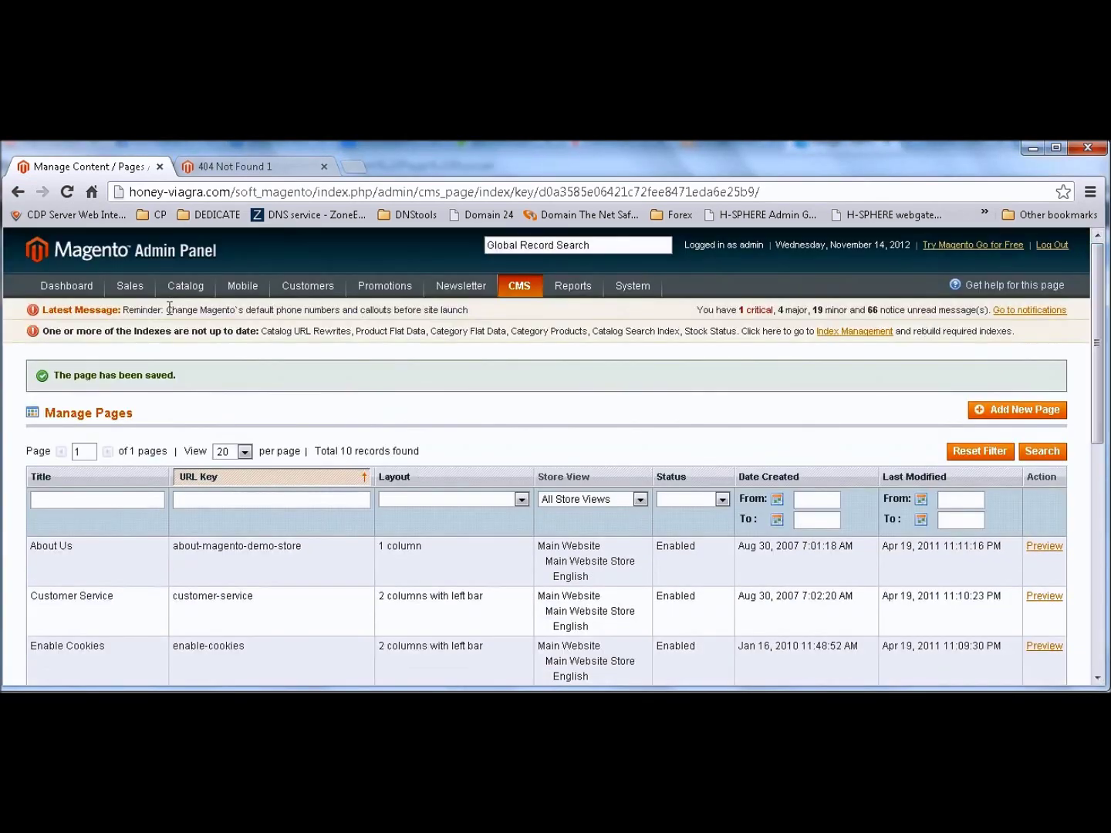
Step: Open the My Custom Page English category in the category manager to check its ID
mouse_move(185, 287)
click(200, 339)
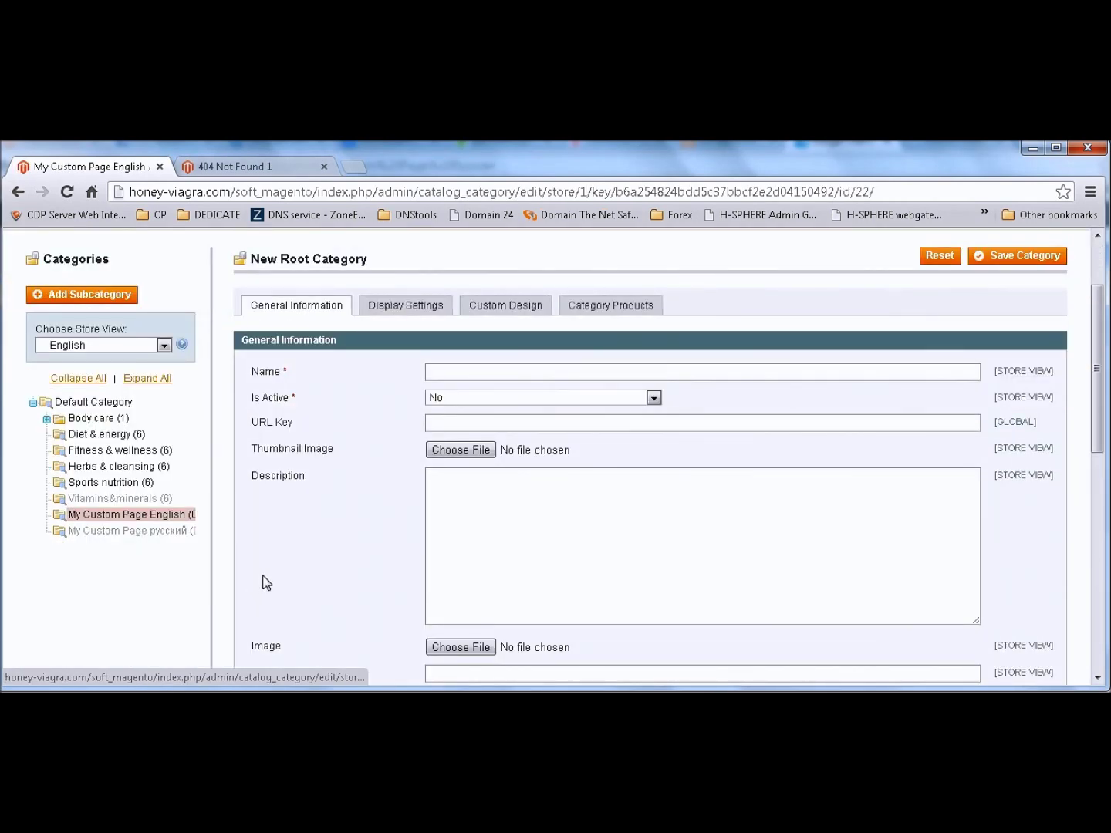
click(164, 515)
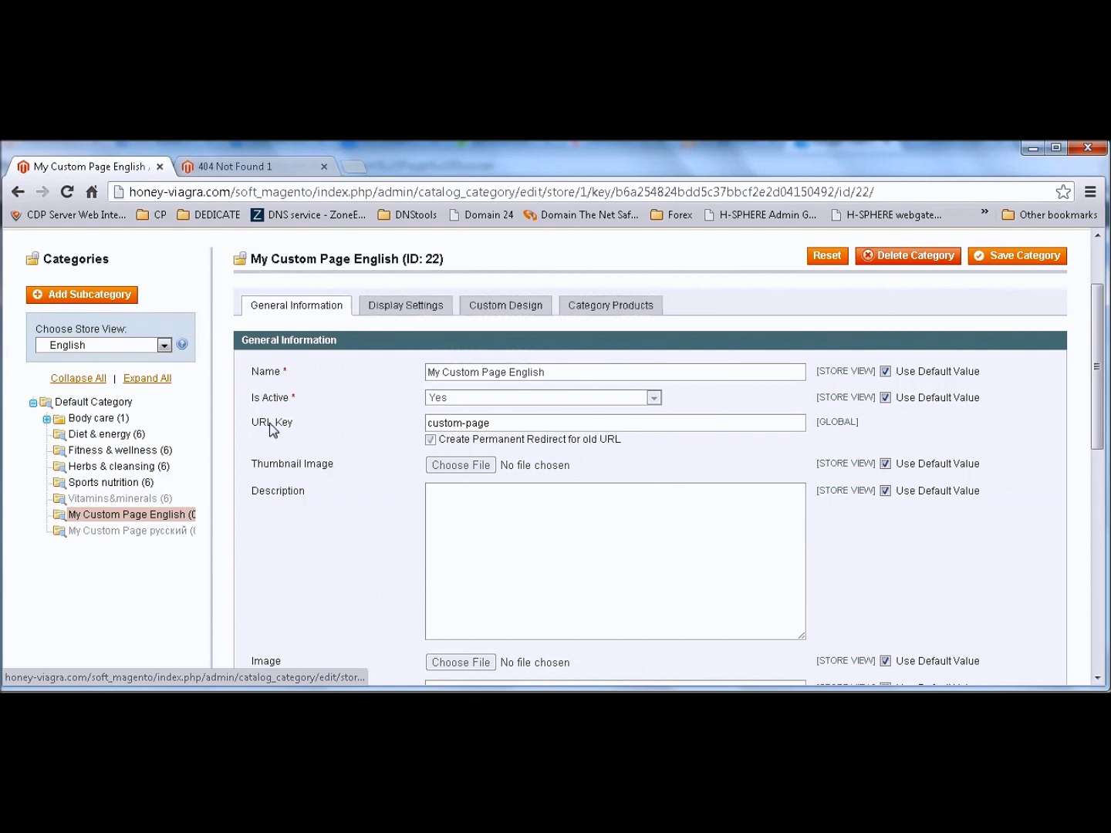
scroll(270, 428, up, 3)
Step: Open URL Rewrite Management and filter the rewrites by the ID path category/22
mouse_move(193, 288)
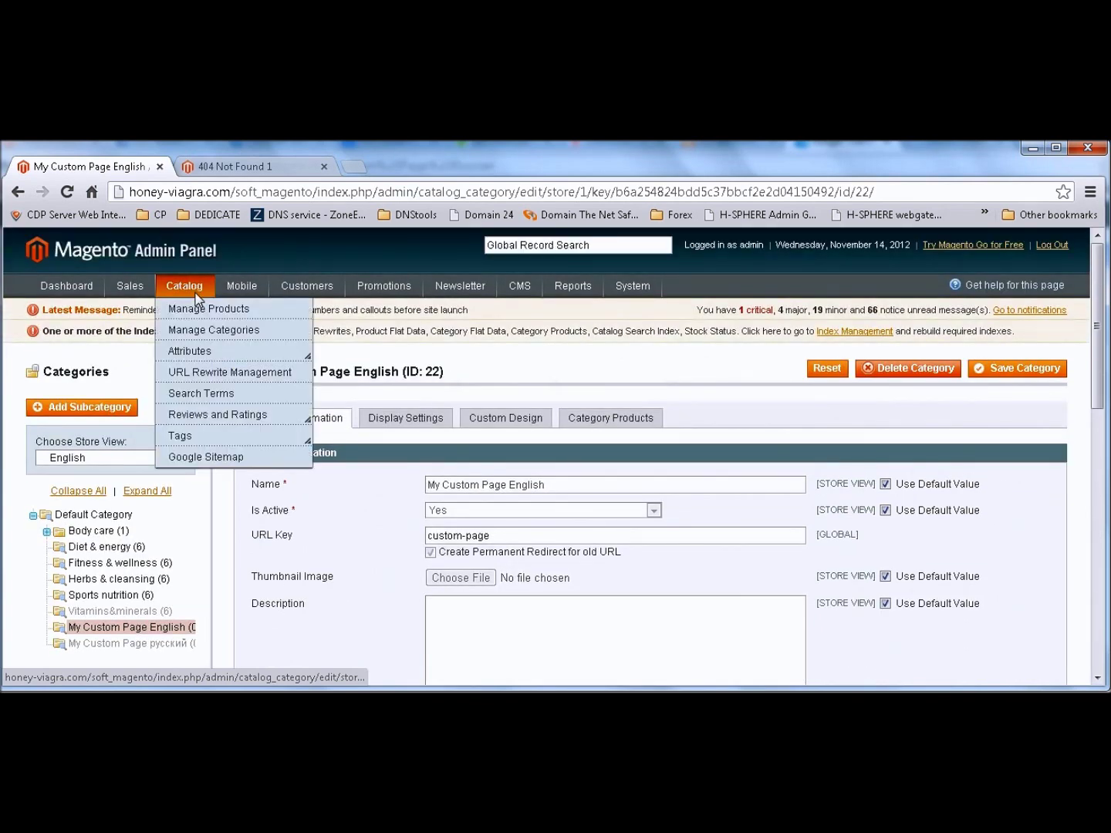
click(200, 376)
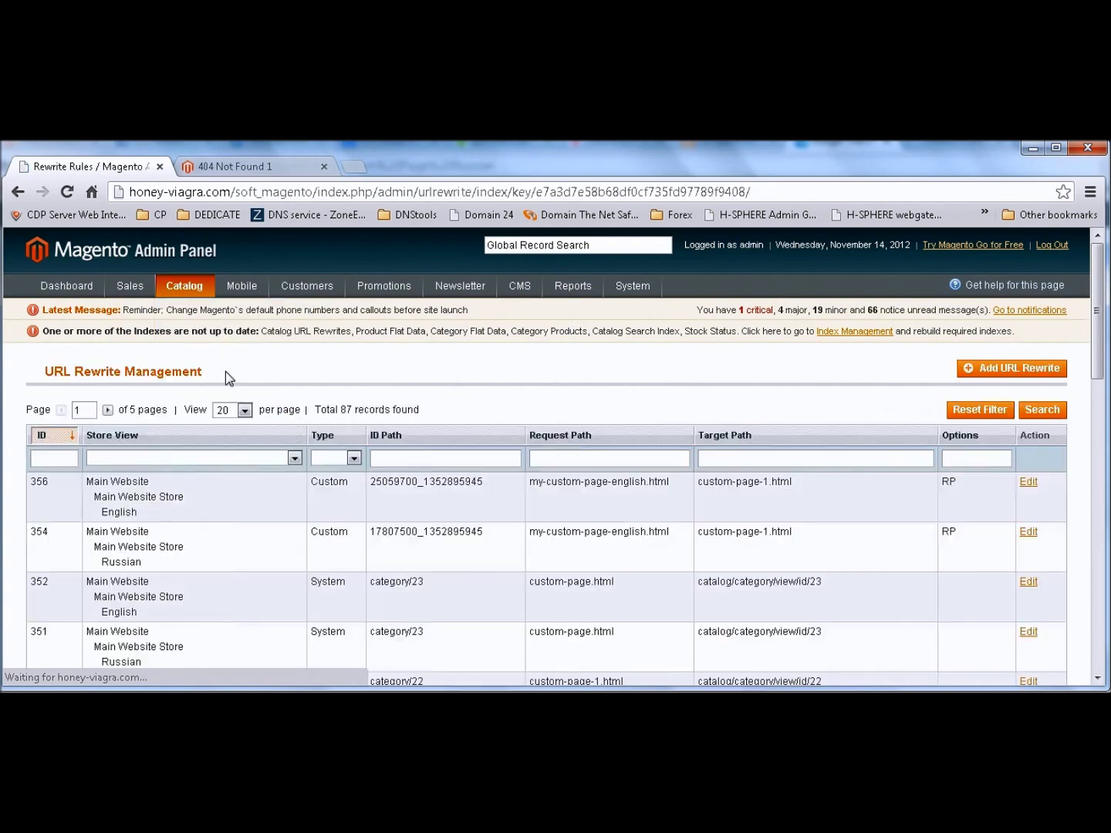
click(405, 457)
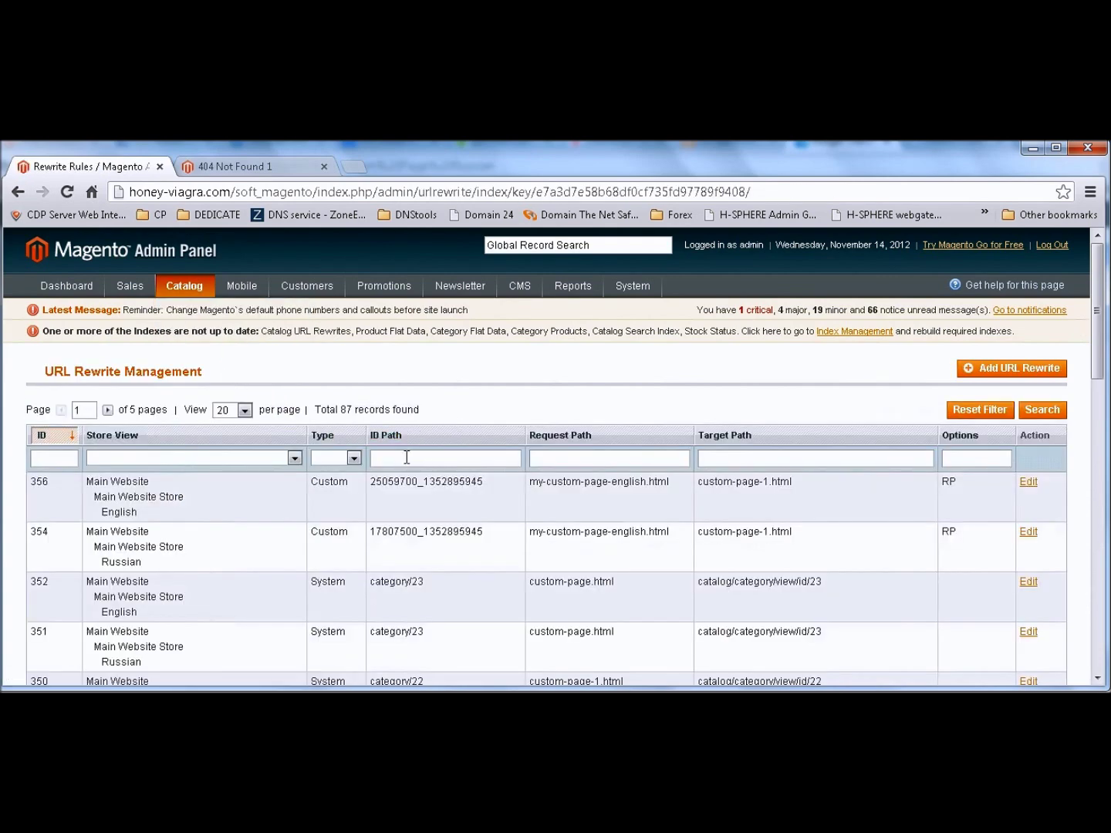
text(c)
click(398, 475)
key(BackSpace)
text(22)
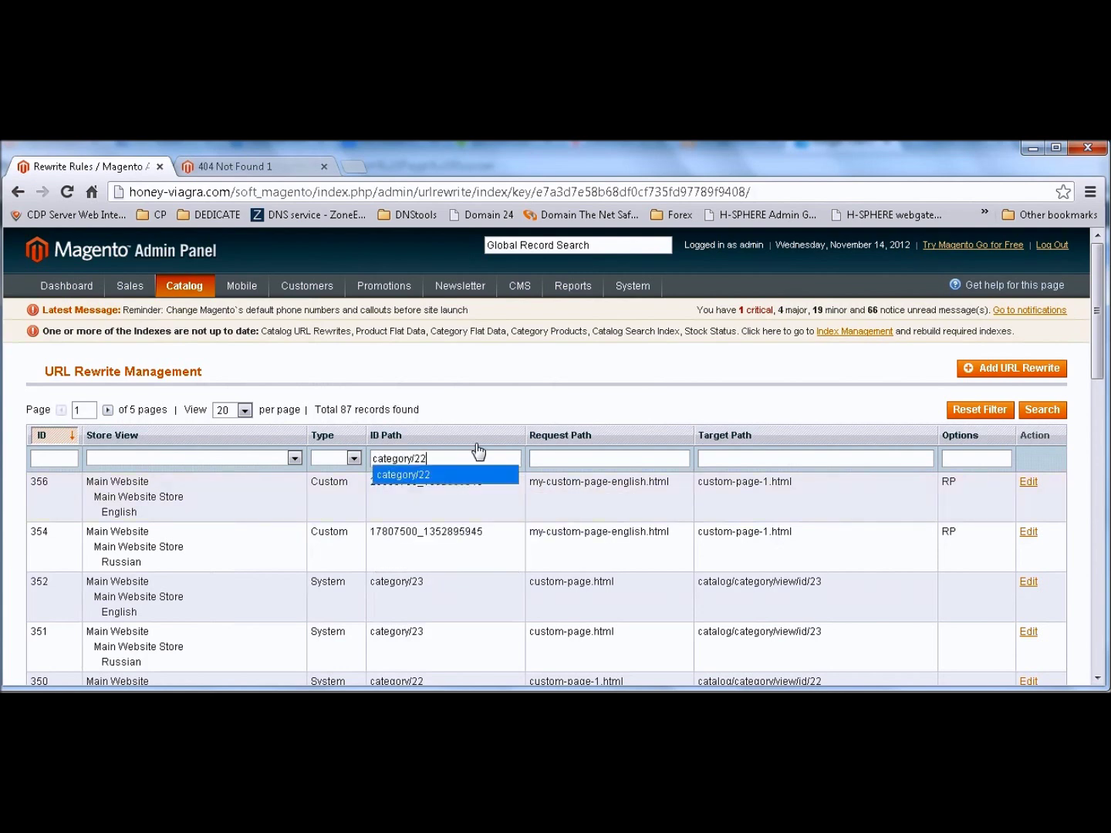
click(1044, 411)
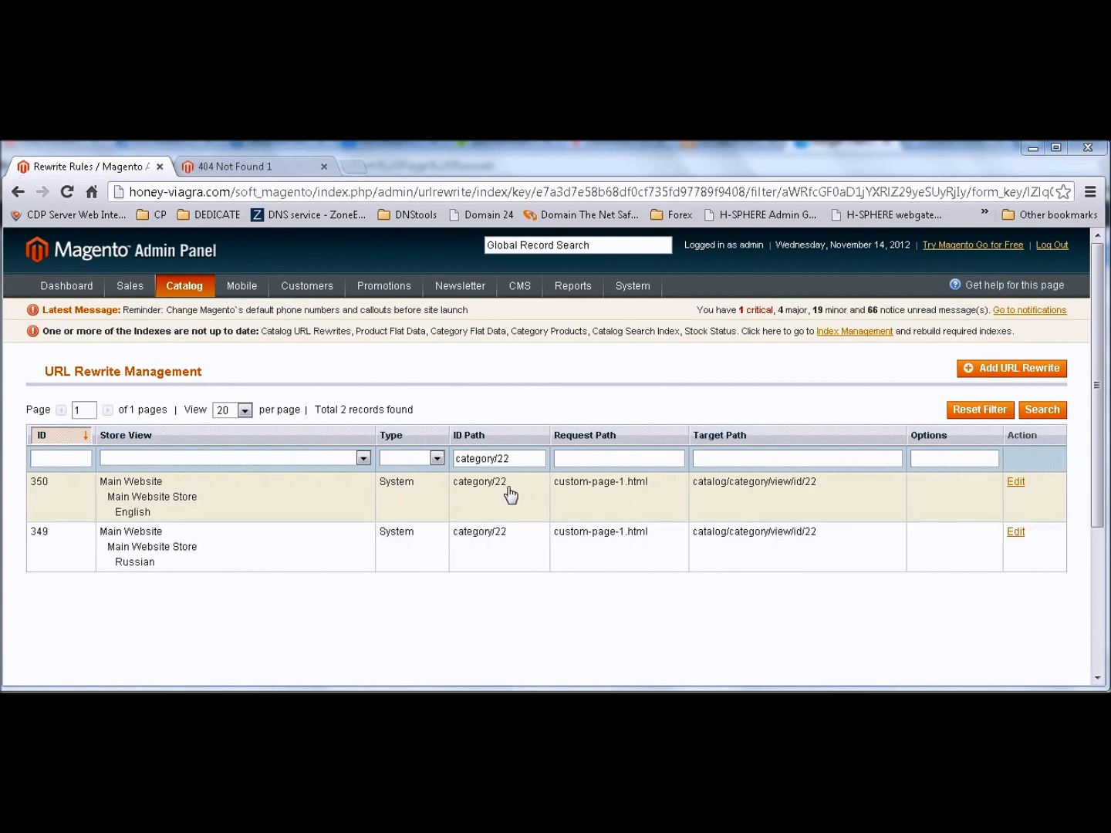
Step: Open the English rewrite for category/22 and copy its ID path into the Notepad notes
click(614, 490)
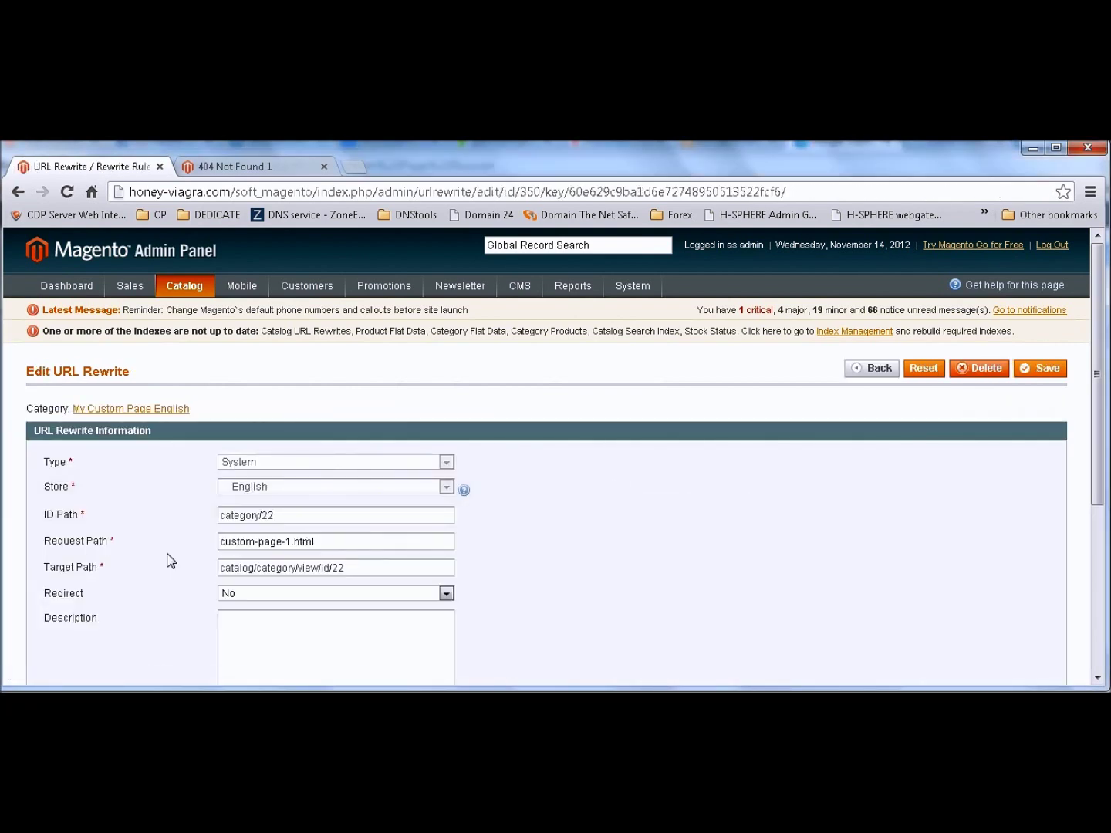
scroll(170, 558, down, 1)
drag(324, 456, 211, 455)
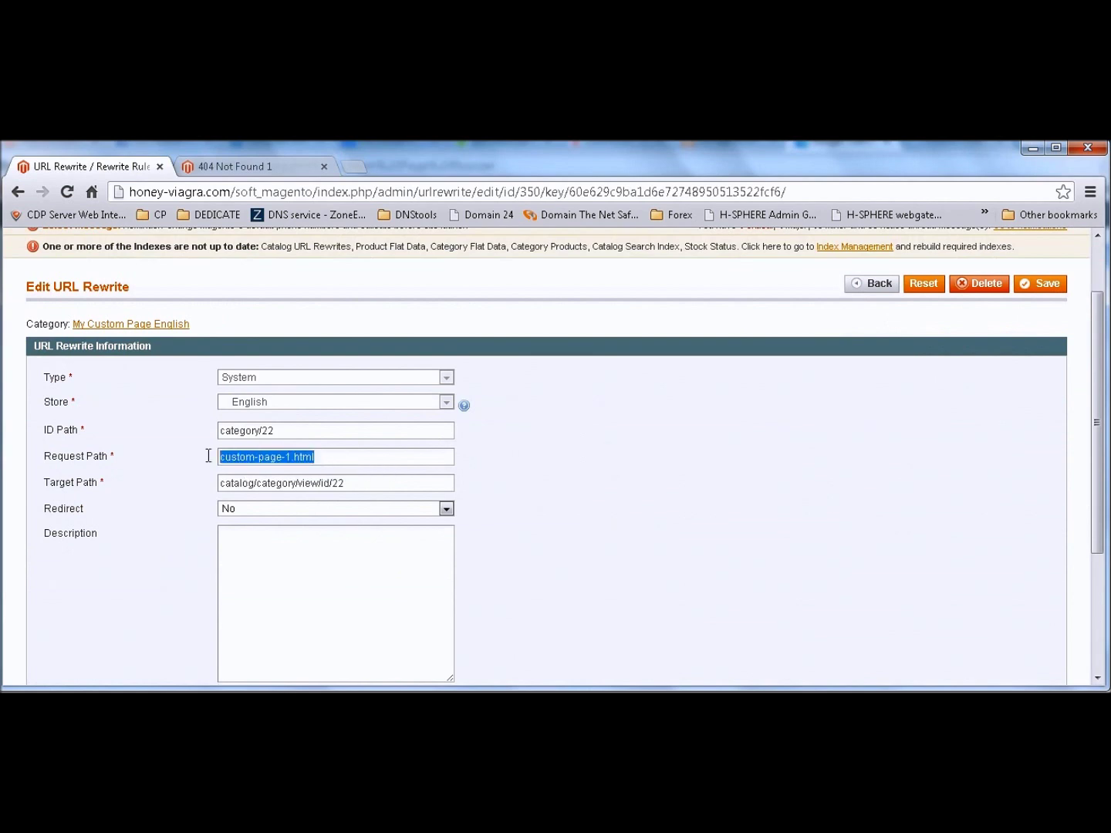
right_click(253, 456)
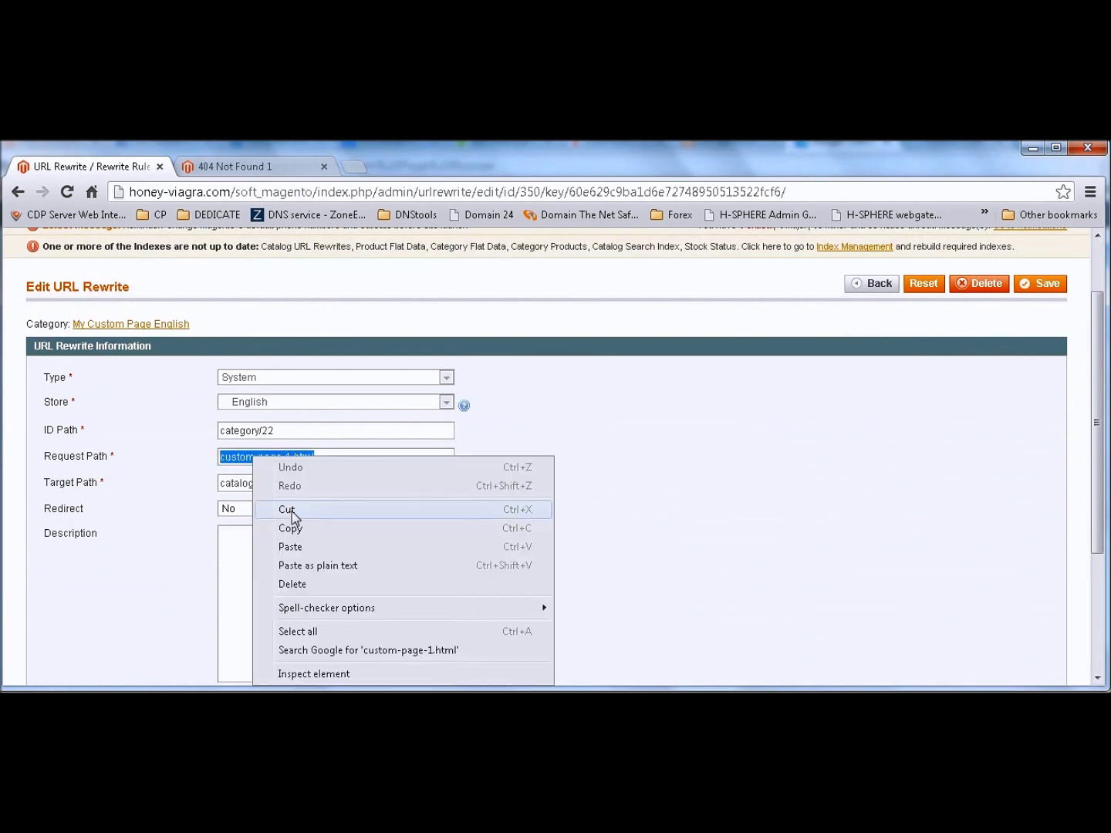
click(227, 435)
drag(295, 430, 197, 426)
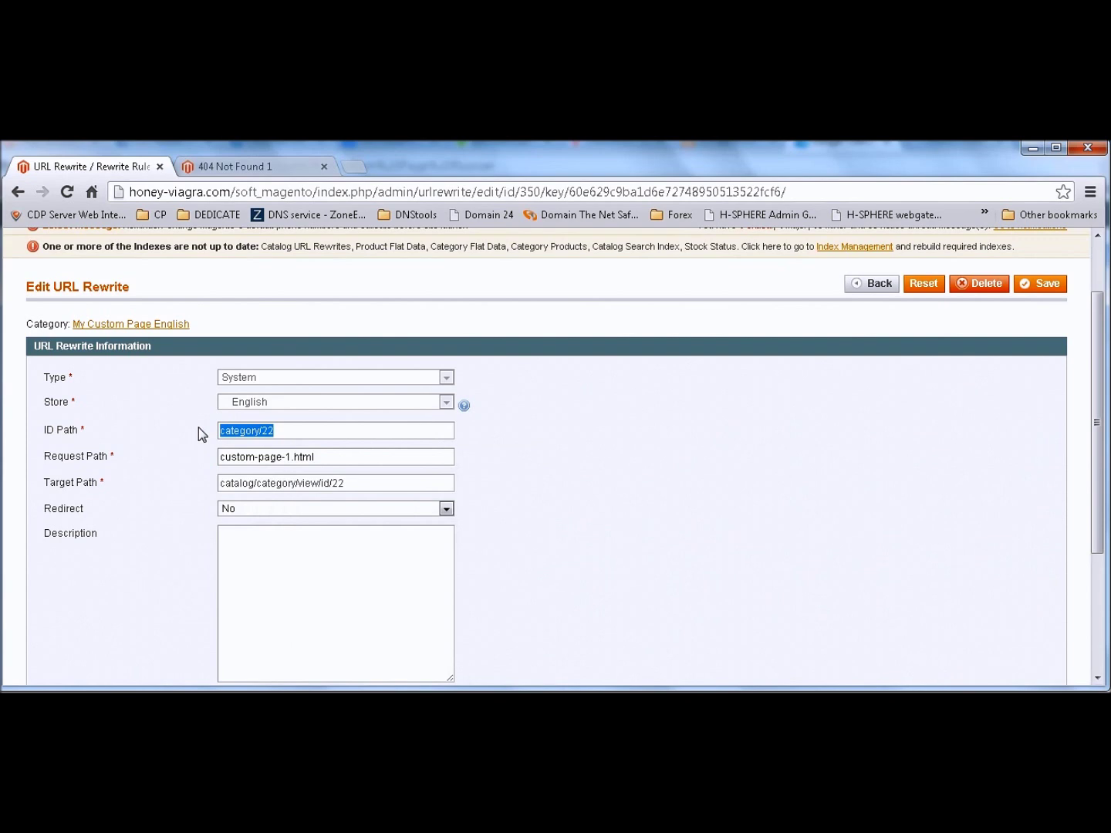
key(alt+Tab)
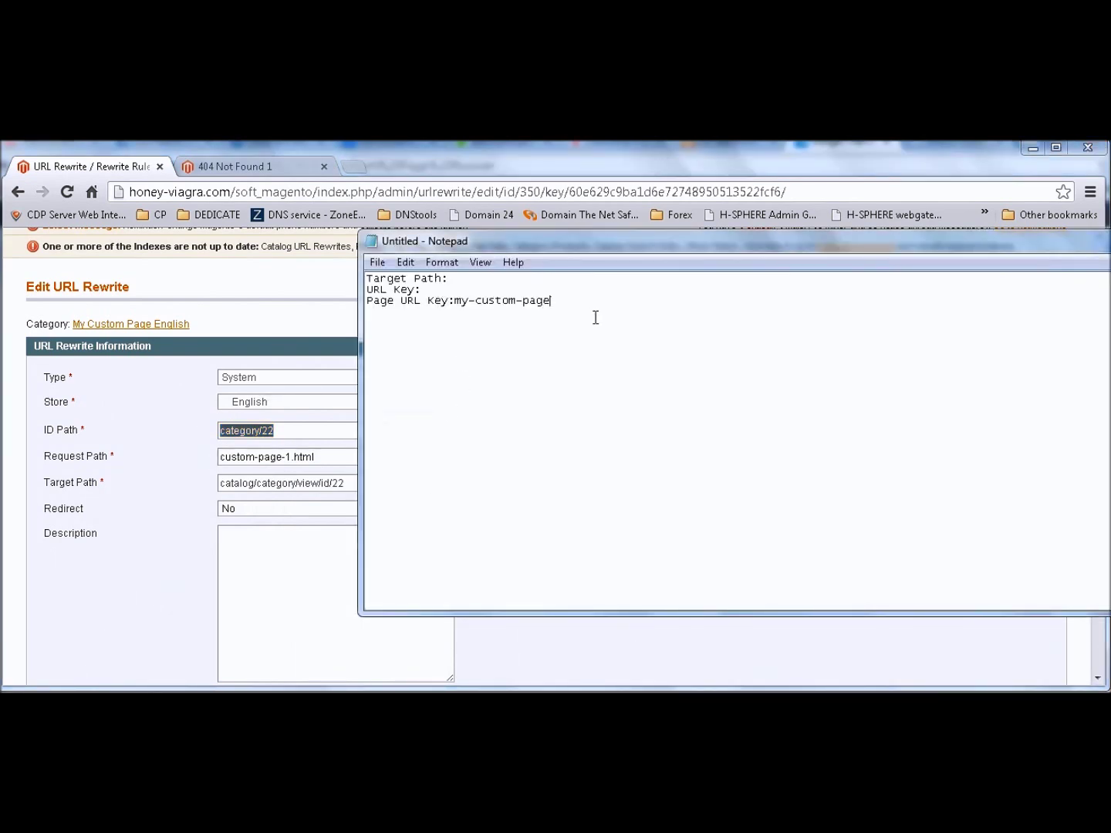
key(ctrl+v)
Step: Copy the English rewrite's request path onto a new line in Notepad, and return to the rewrite list in Magento
click(328, 456)
drag(327, 456, 191, 461)
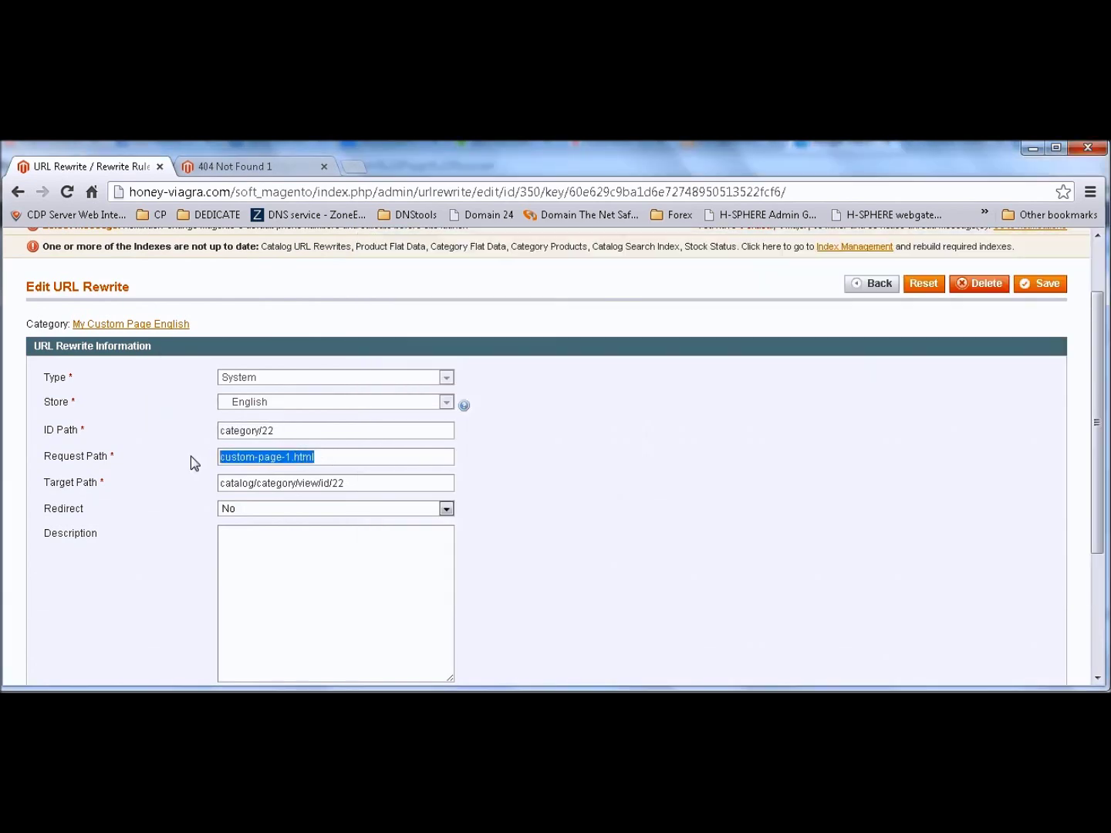
key(alt+Tab)
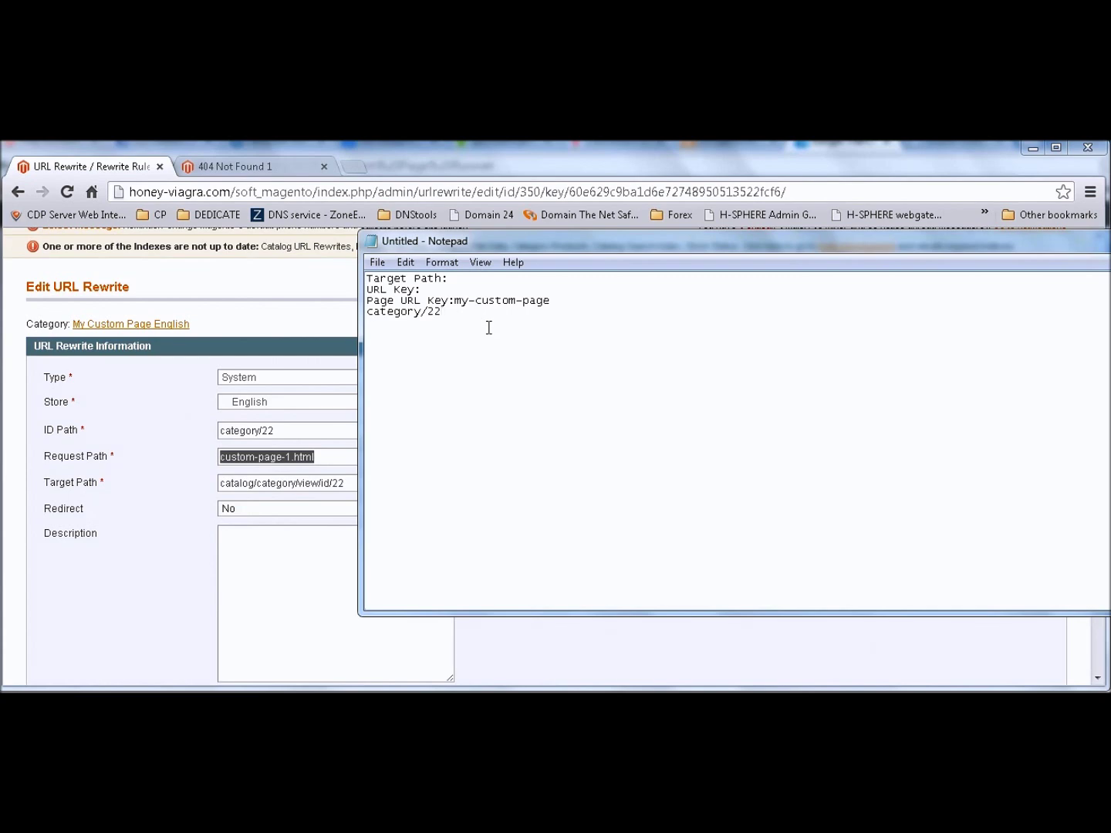
key(Return)
key(ctrl+v)
click(257, 321)
click(879, 284)
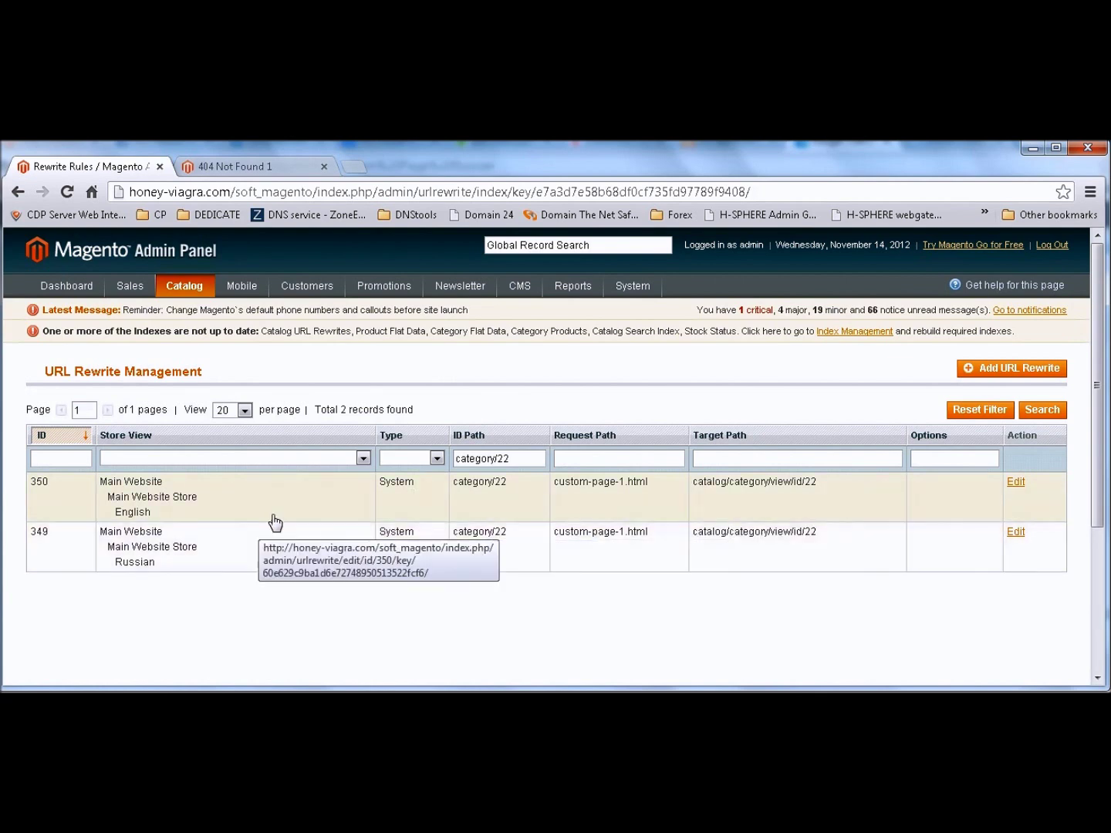
Step: Delete both the English and the Russian URL rewrites for category/22
click(1016, 483)
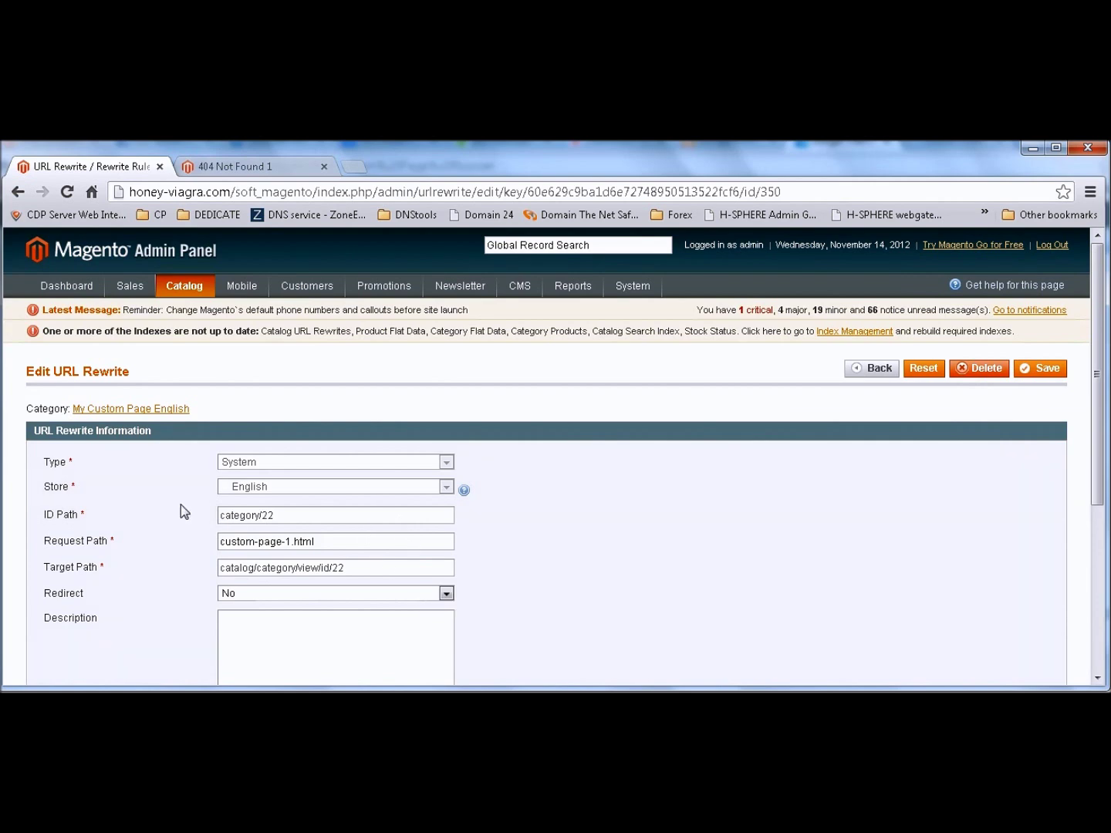
click(974, 378)
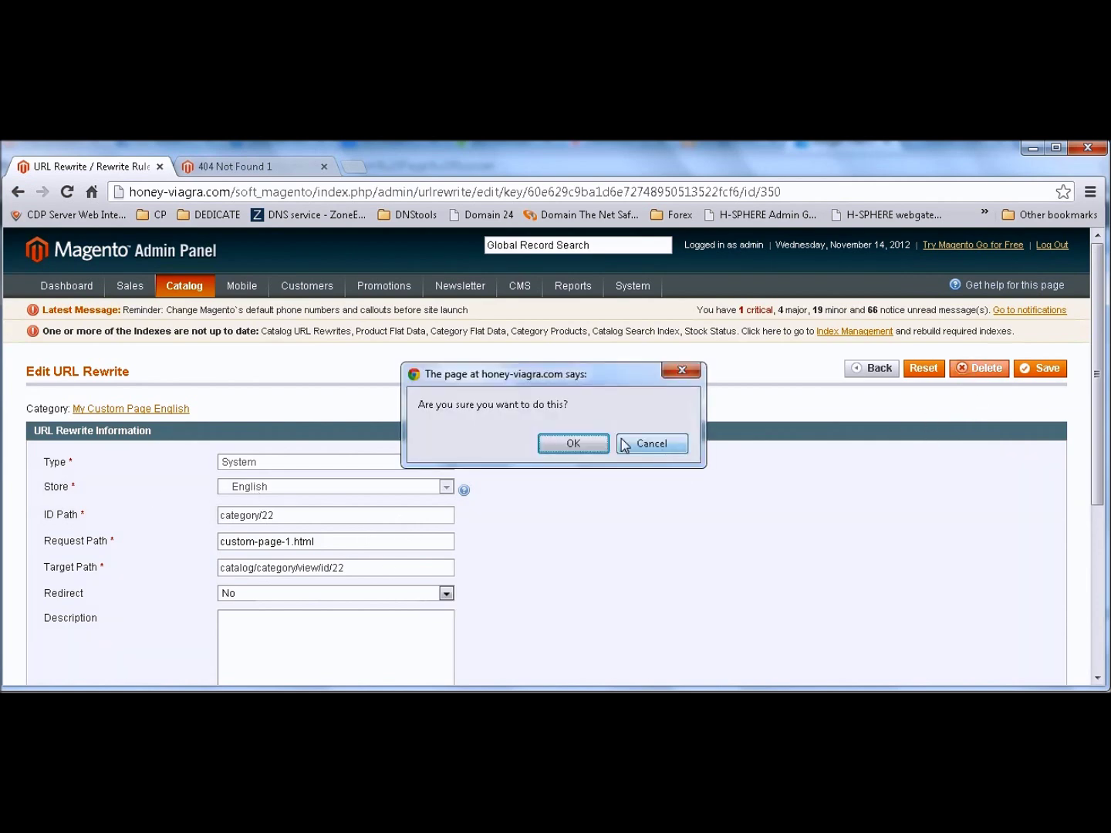
click(577, 444)
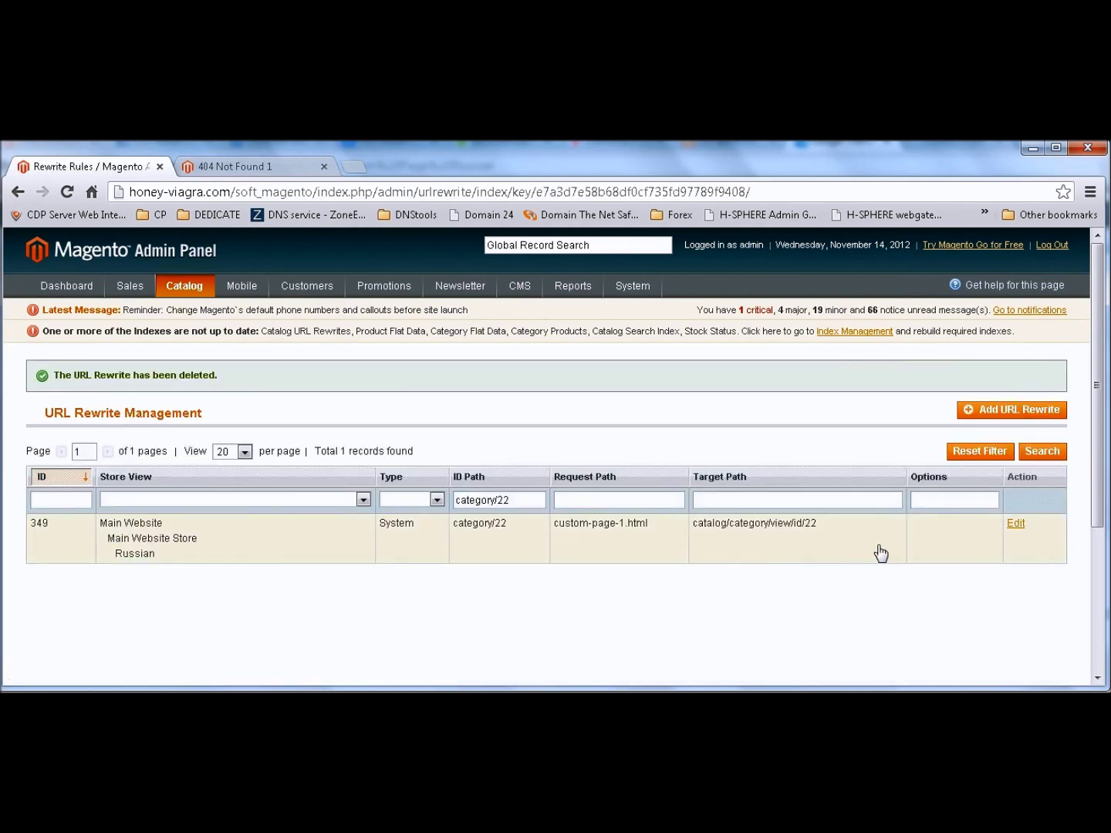
click(1015, 524)
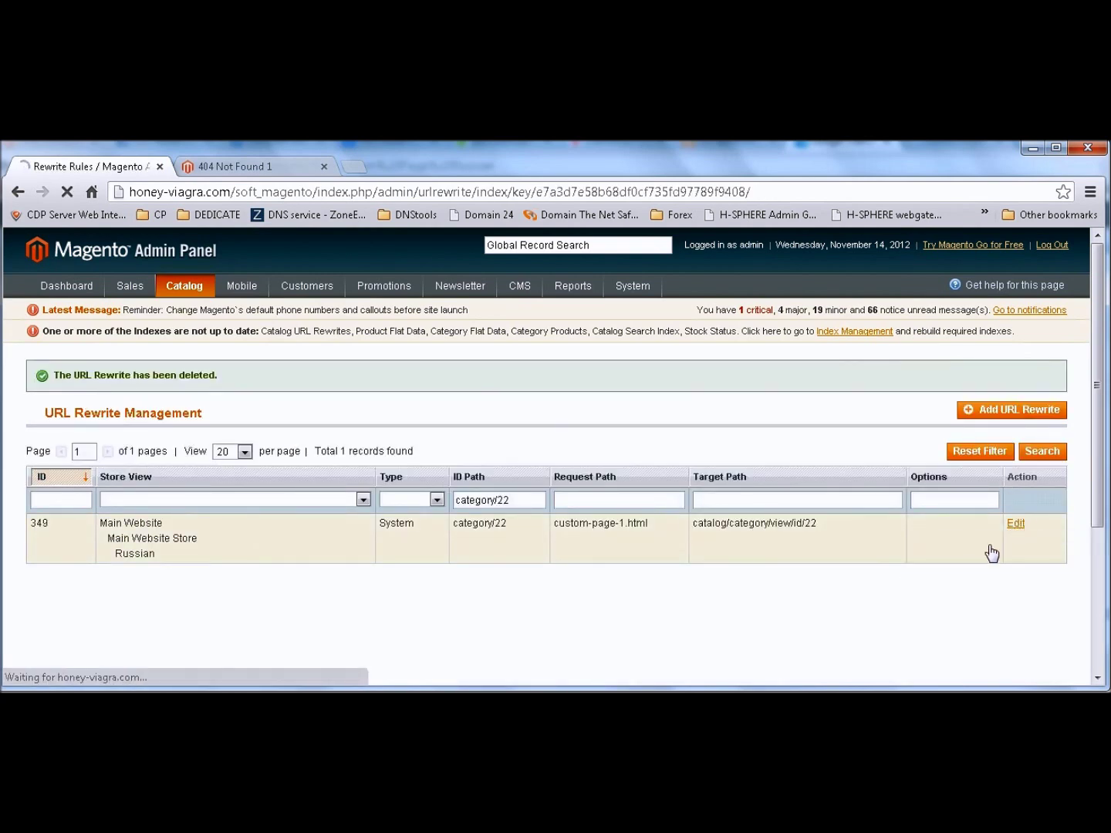
click(965, 372)
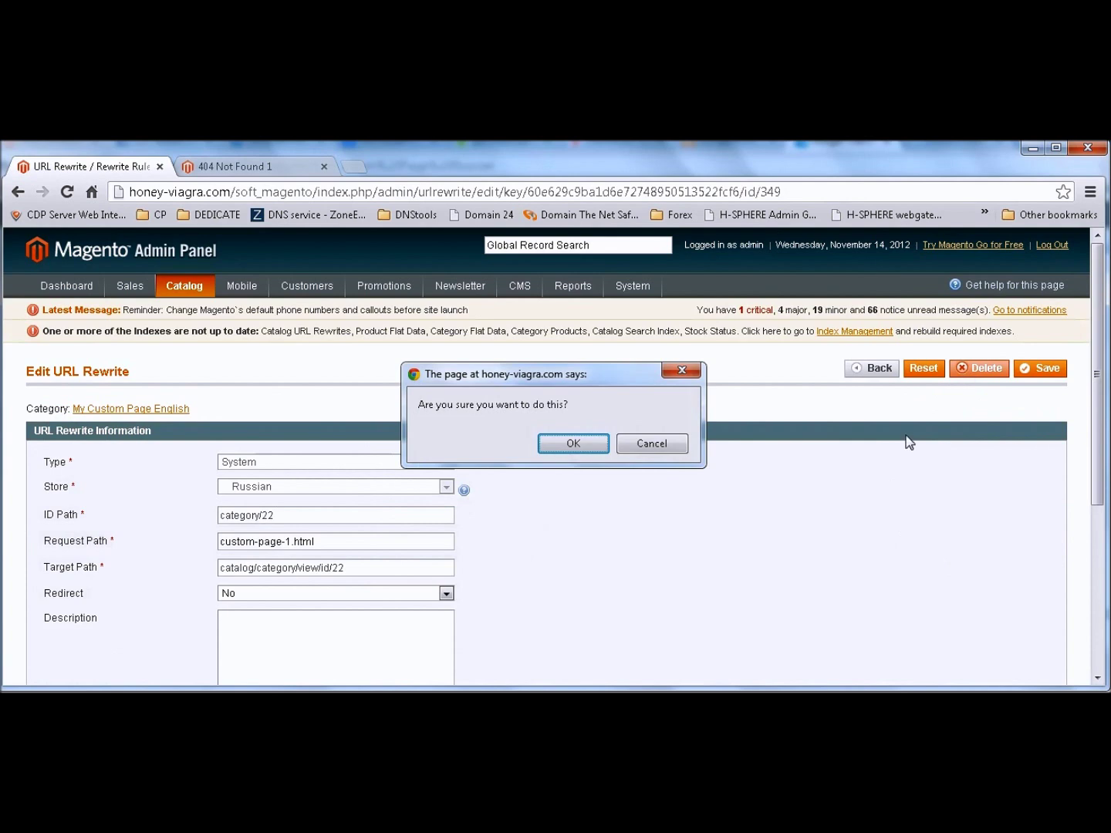
click(573, 444)
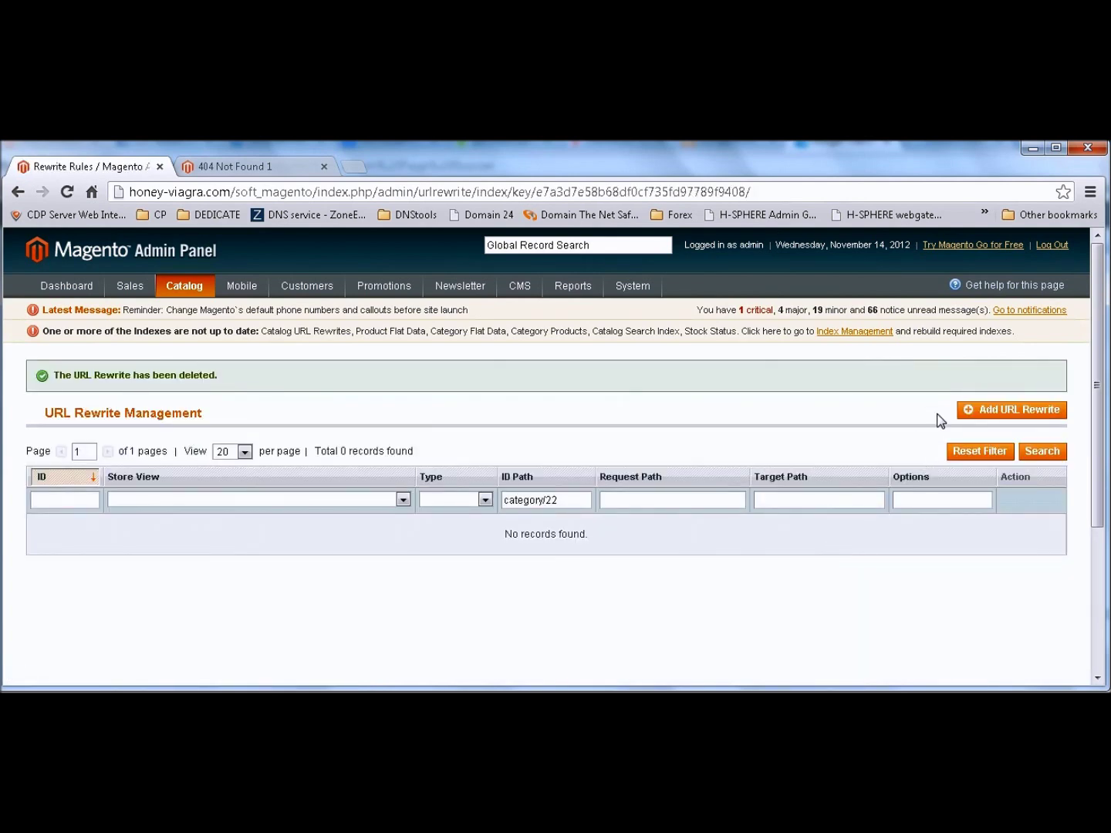
Step: Add a new URL rewrite of type Custom and assign it to the English store view
click(973, 416)
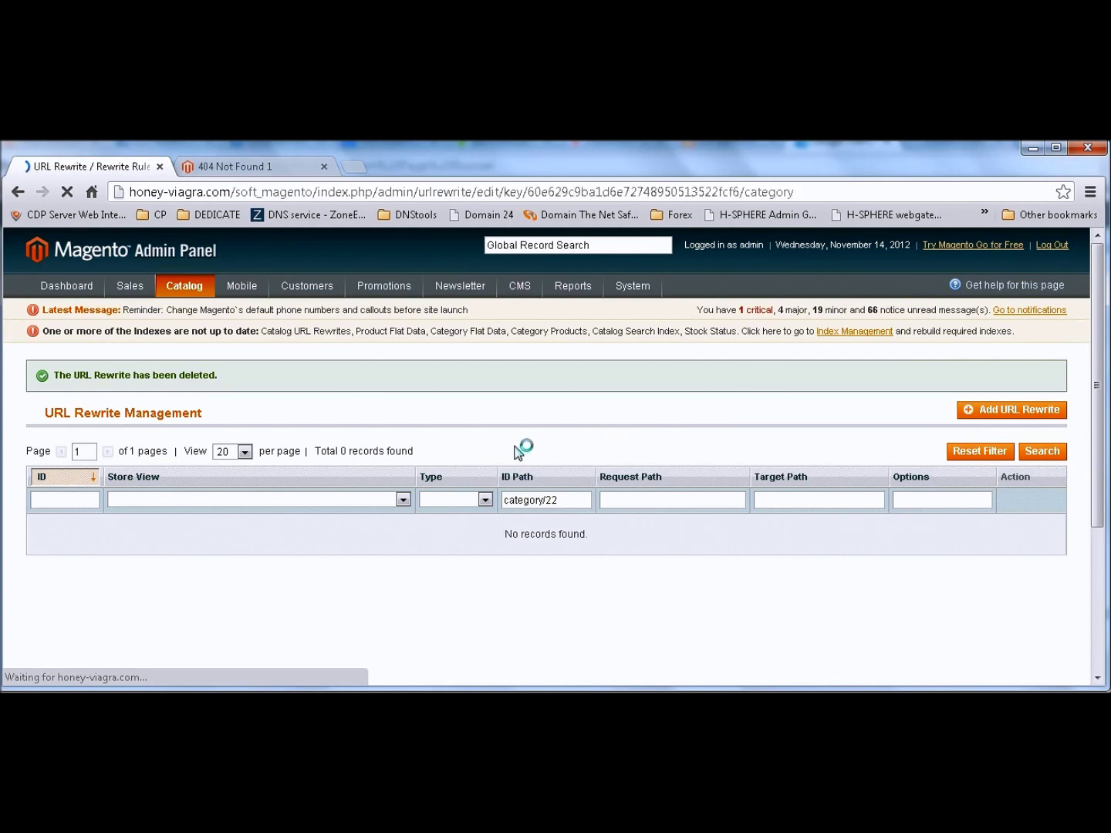
click(308, 425)
click(274, 463)
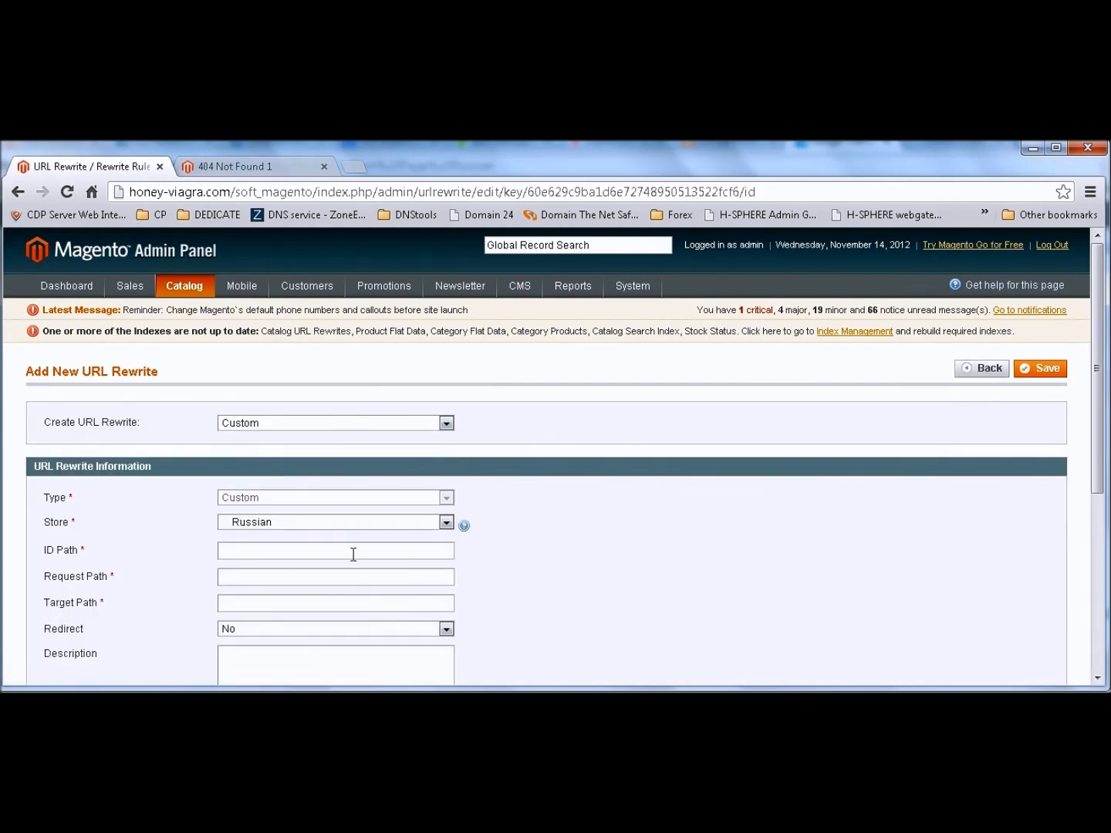
click(359, 525)
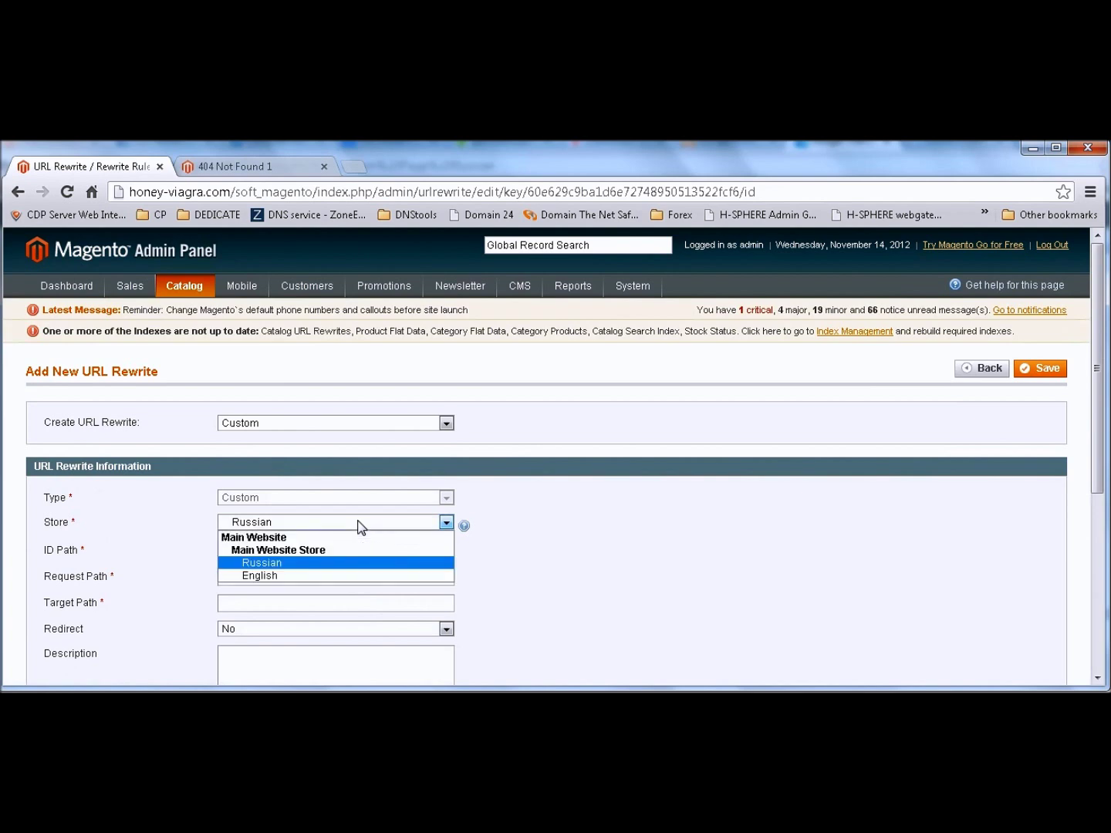
click(275, 576)
Step: Set the new English rewrite's ID path to category/22
click(269, 552)
text(ca)
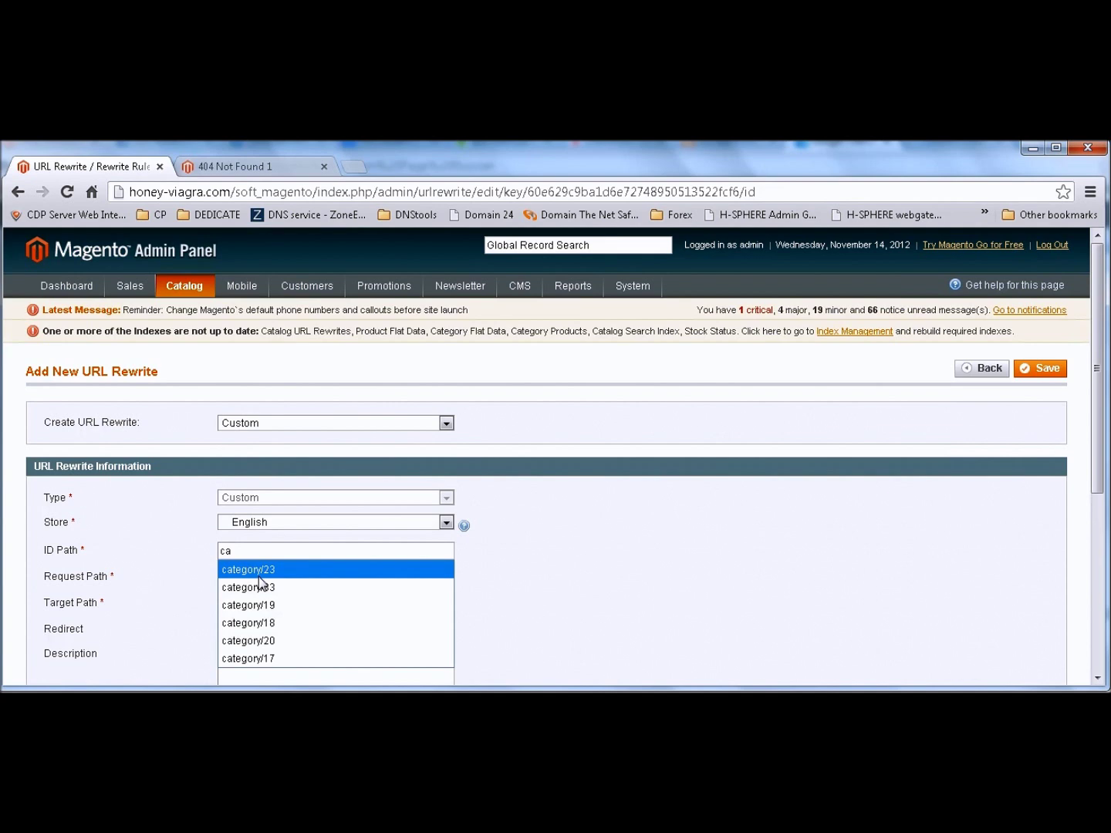
click(263, 572)
key(BackSpace)
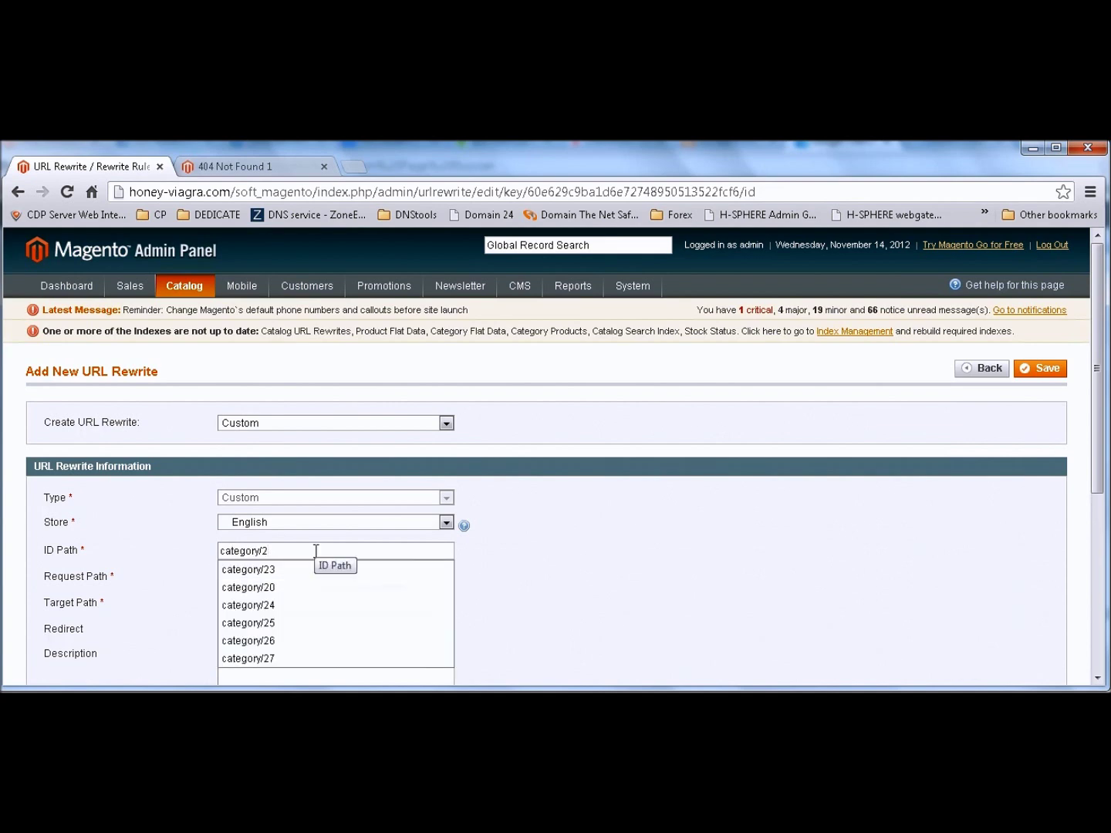
text(1)
click(370, 570)
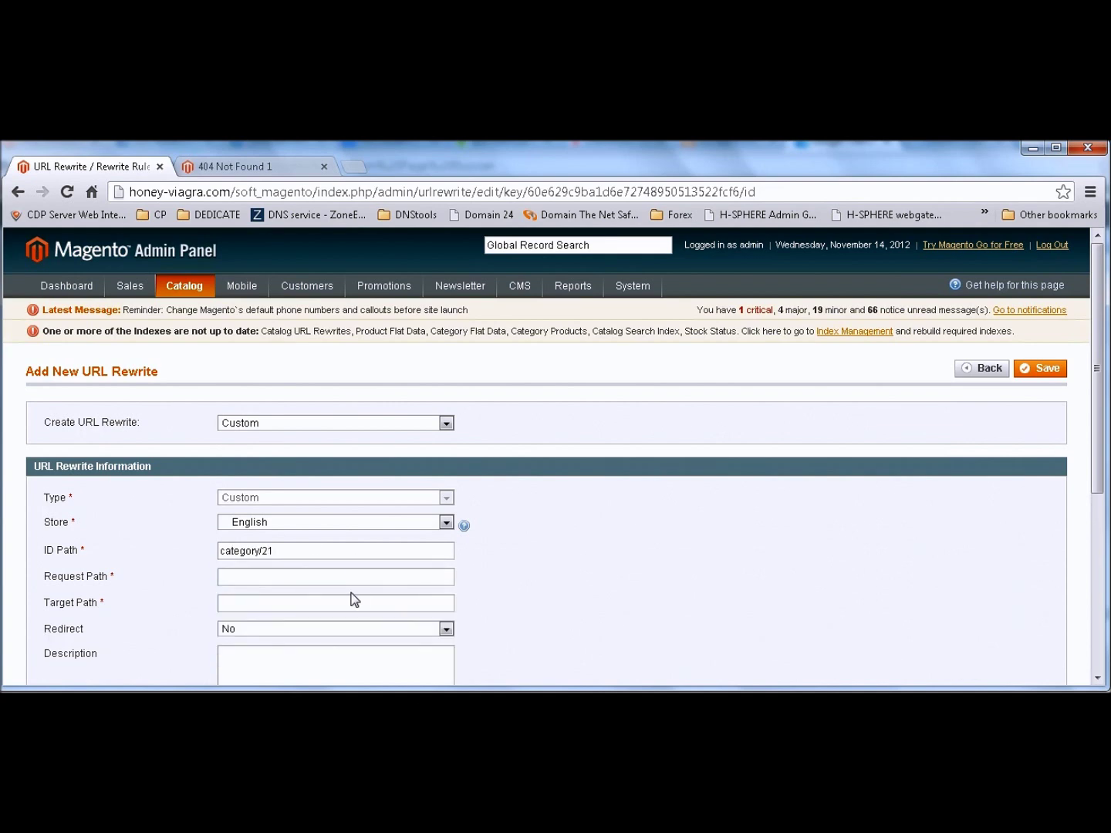
key(BackSpace)
text(2)
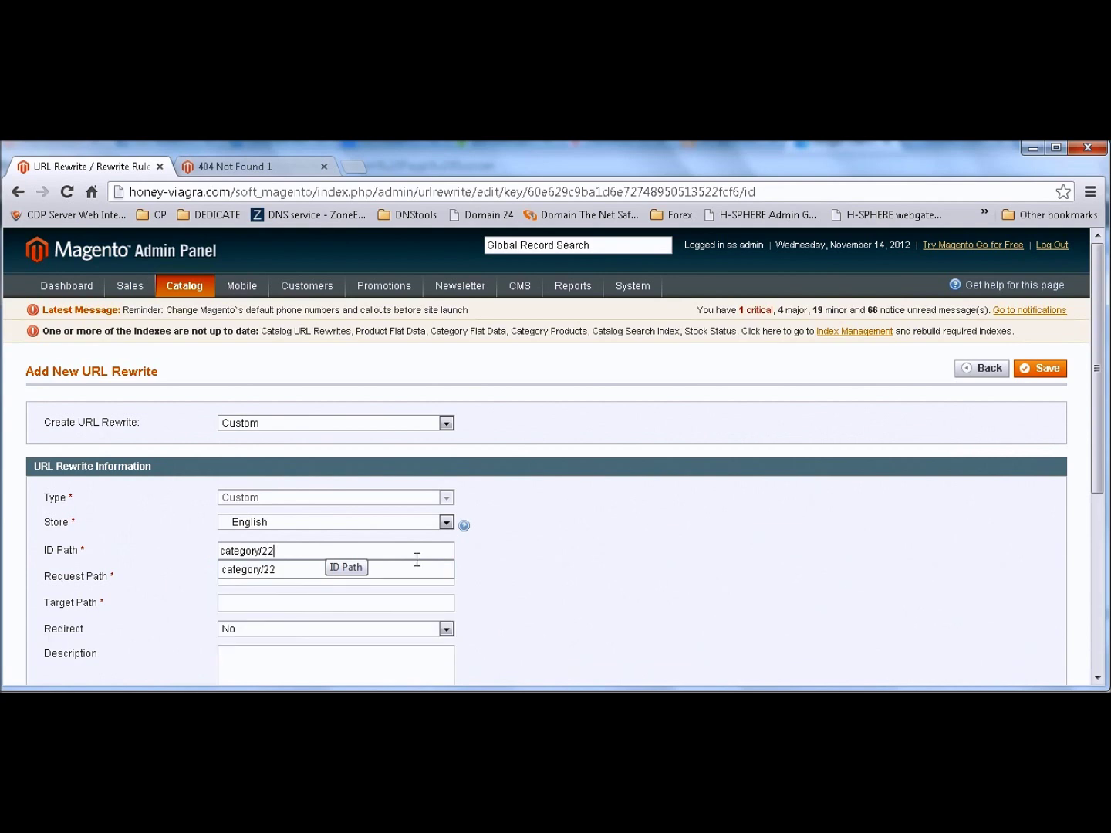
click(416, 562)
Step: Copy custom-page-1.html from the Notepad notes and paste it as the English rewrite's request path
key(alt+Tab)
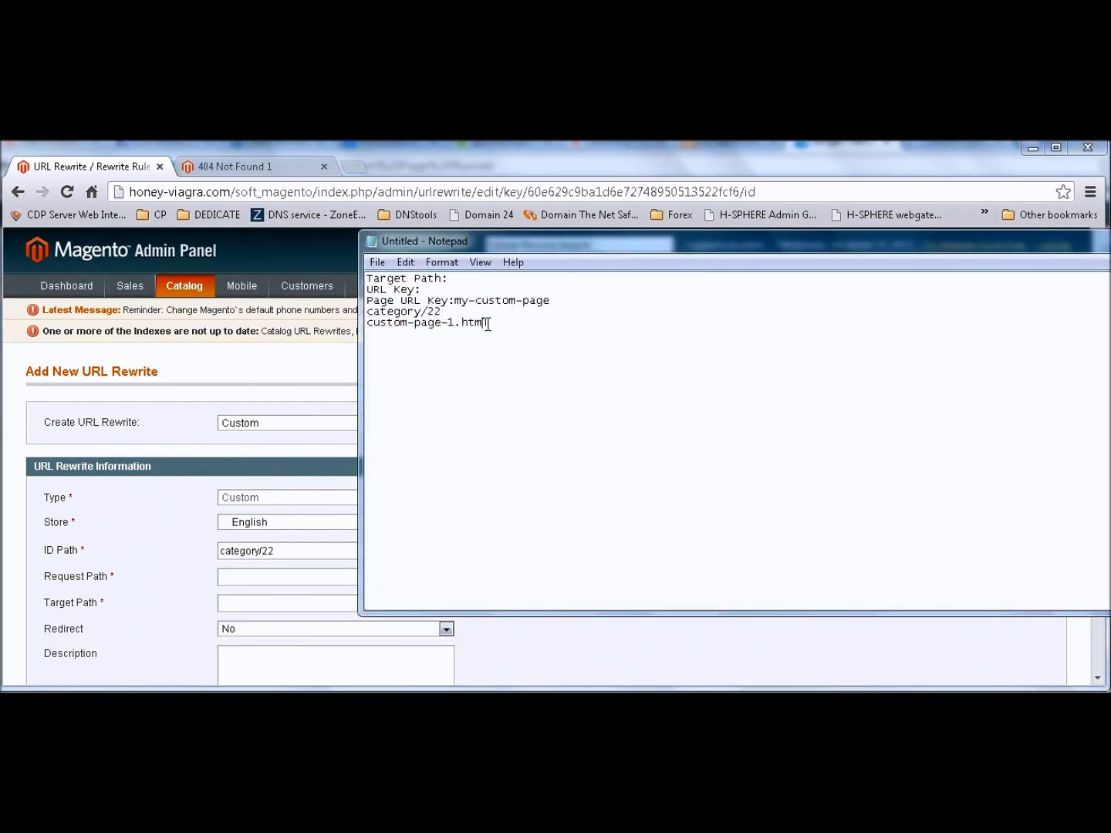
drag(490, 323, 368, 324)
key(ctrl+c)
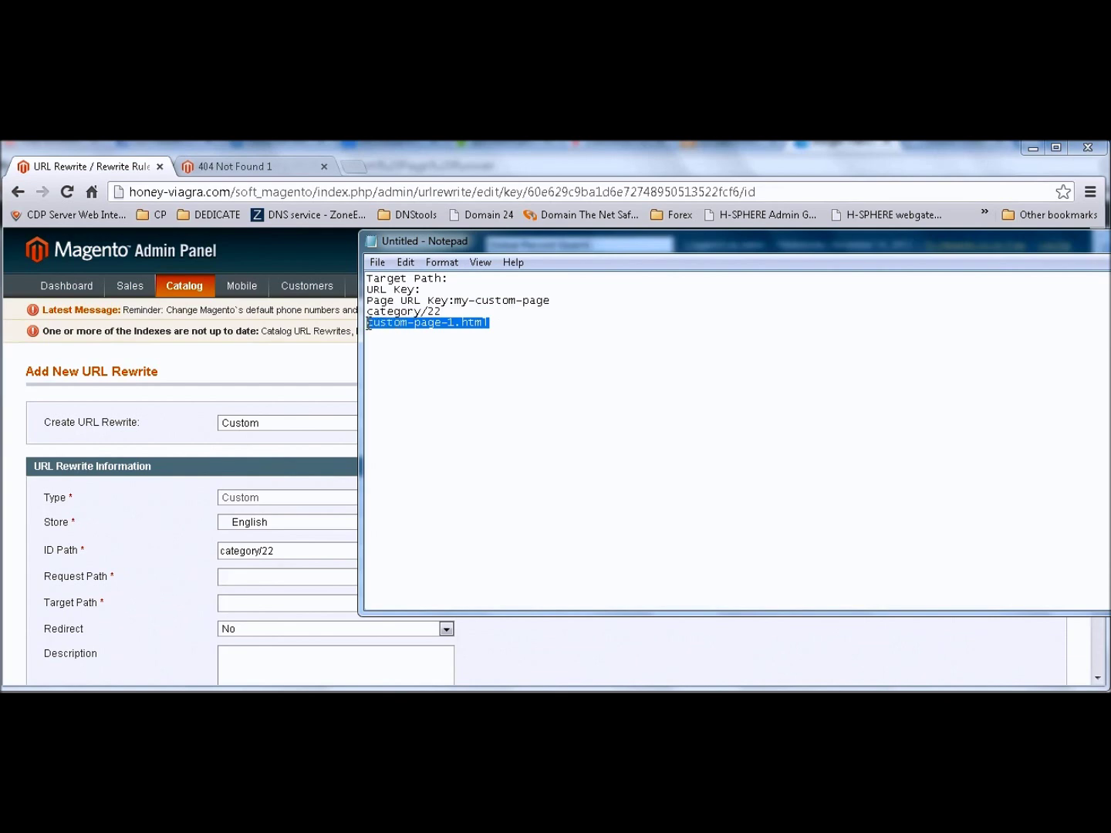
click(250, 576)
key(ctrl+v)
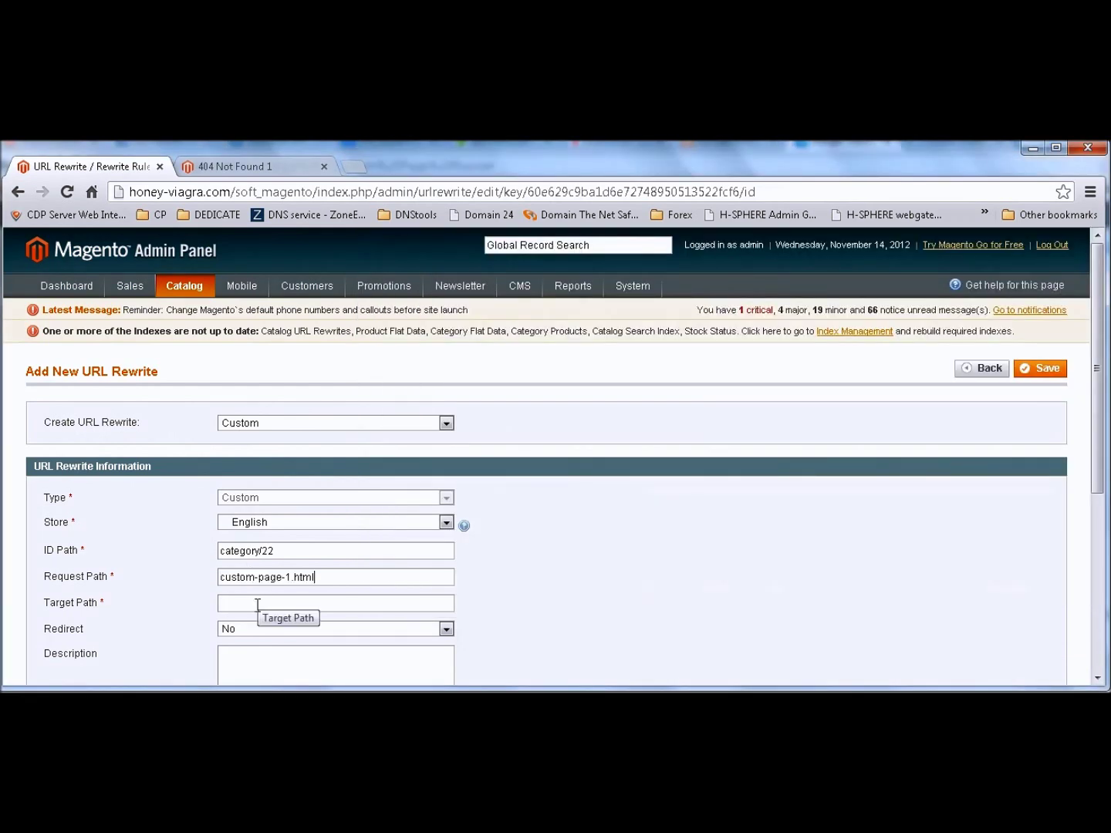
Step: Set the English rewrite's target path to my-custom-page and save the rewrite
click(258, 606)
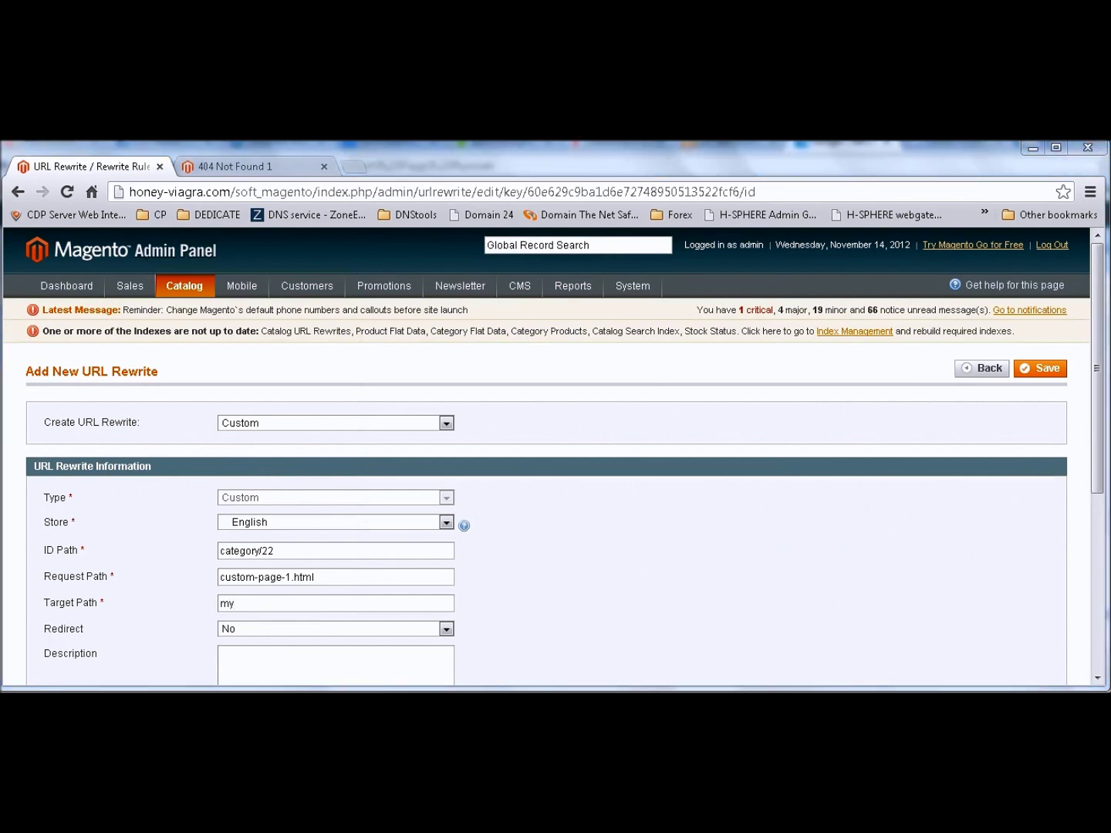
key(ctrl+a)
key(alt+Tab)
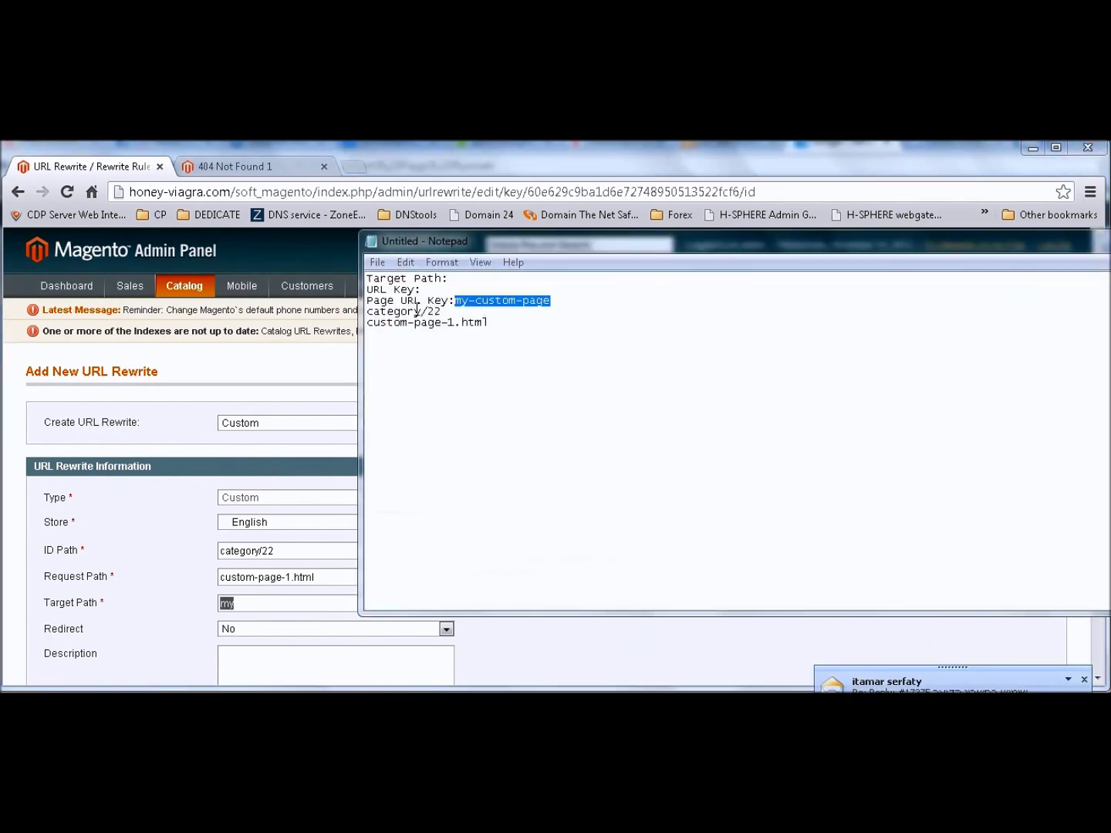
click(252, 603)
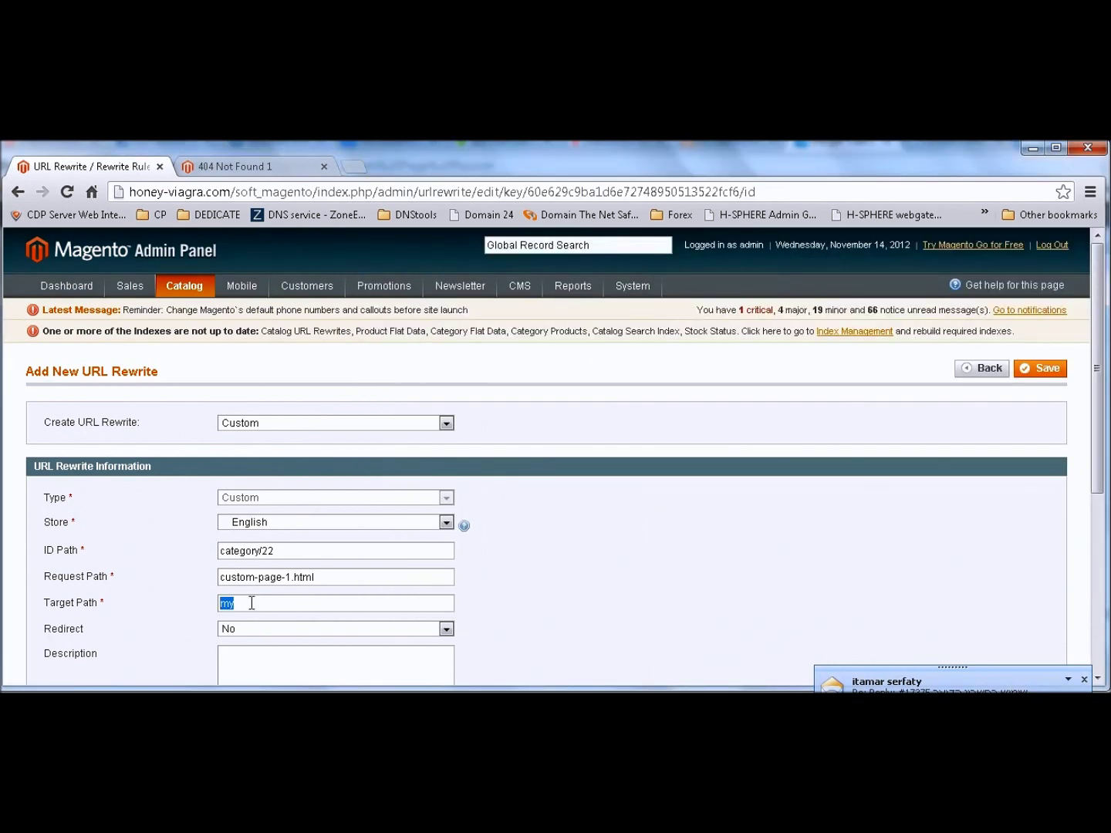
text(my-custom-page)
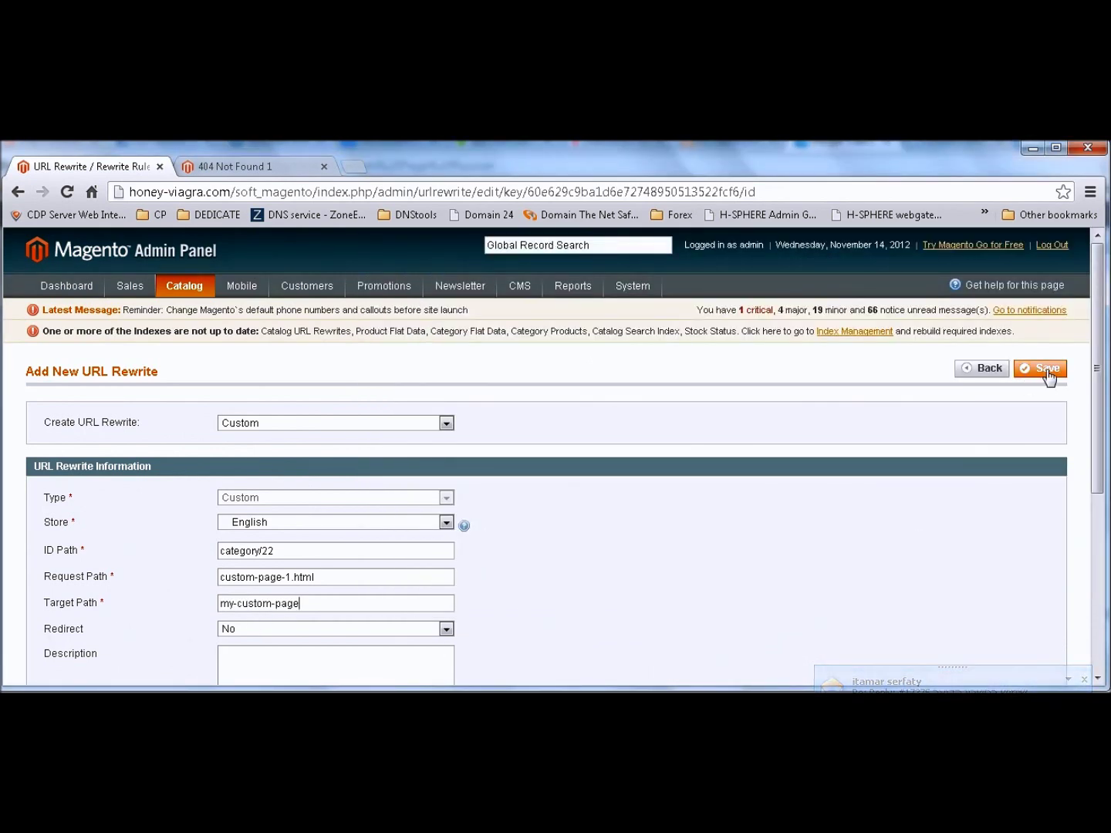
click(1044, 370)
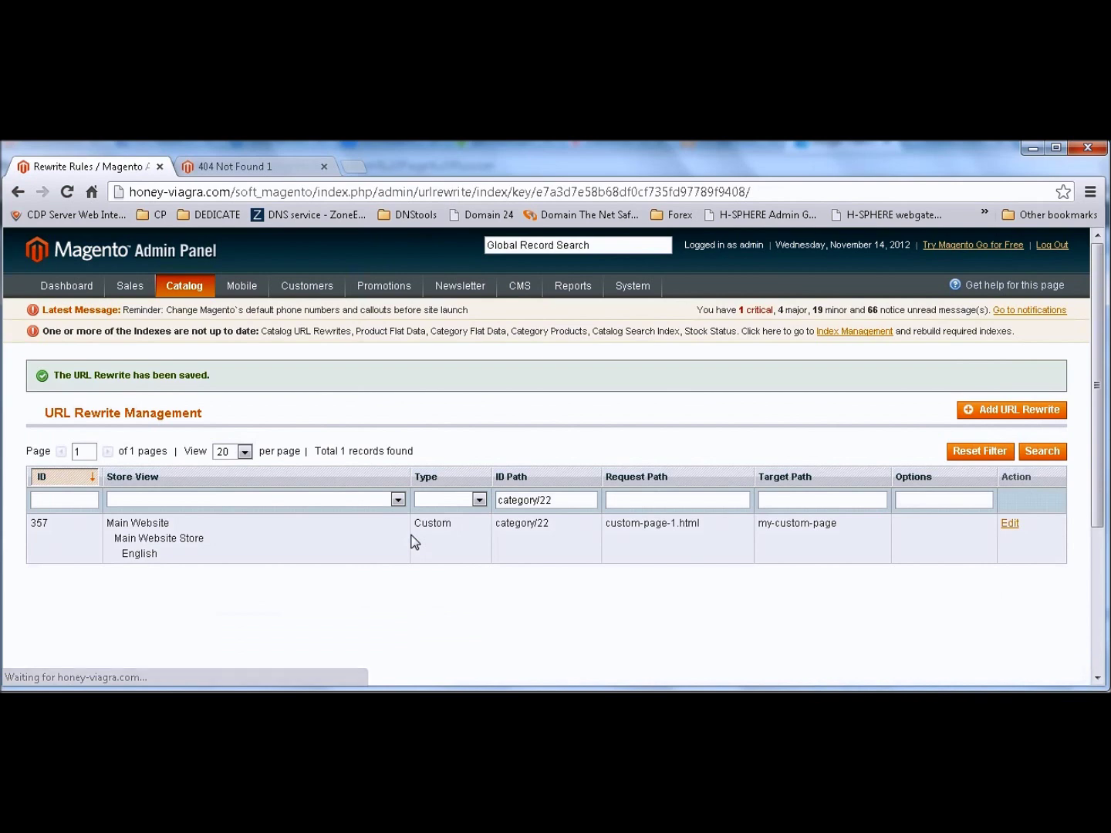
Step: Add another Custom URL rewrite for the Russian store view with the ID path category/22
click(1016, 409)
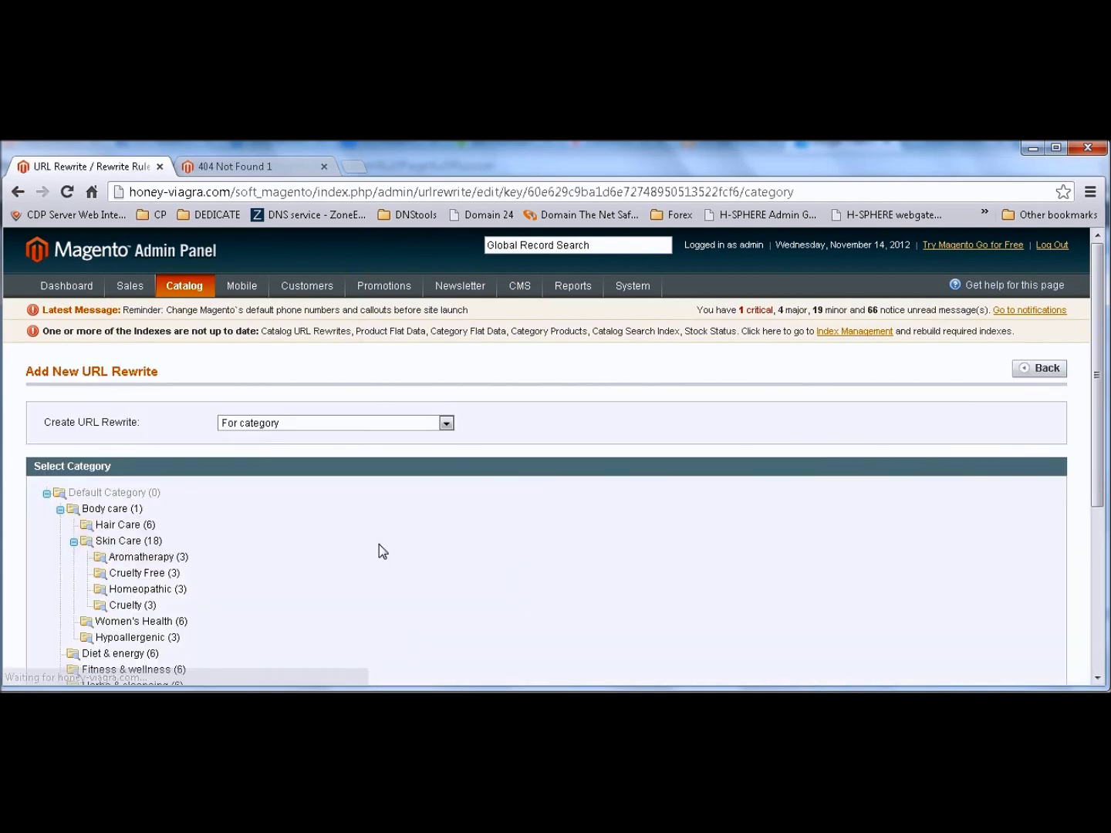
click(295, 425)
click(266, 466)
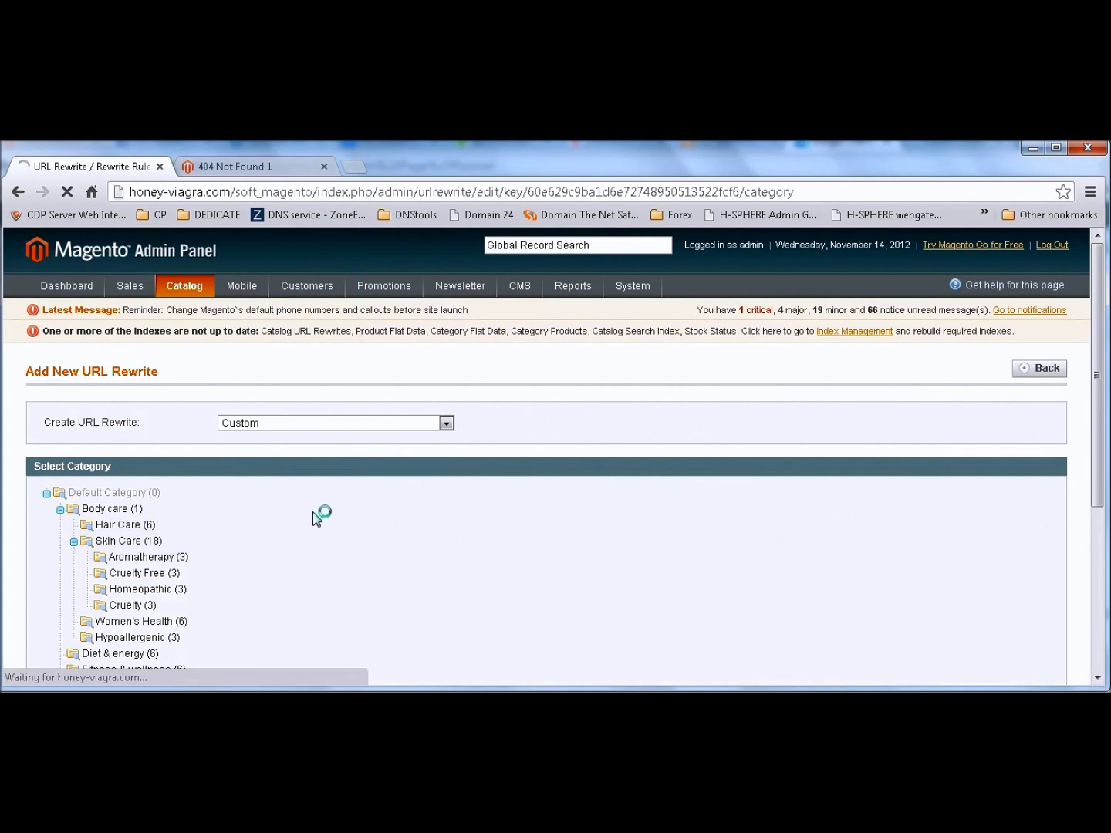
click(252, 549)
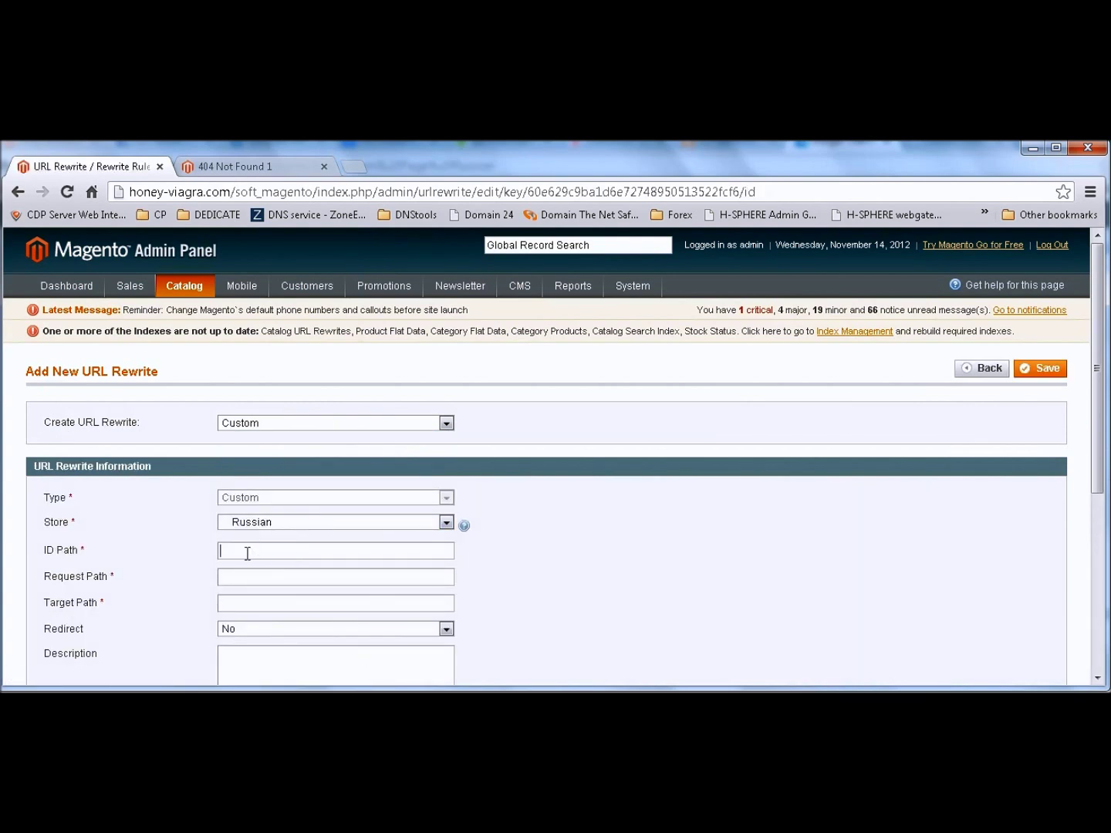
text(c)
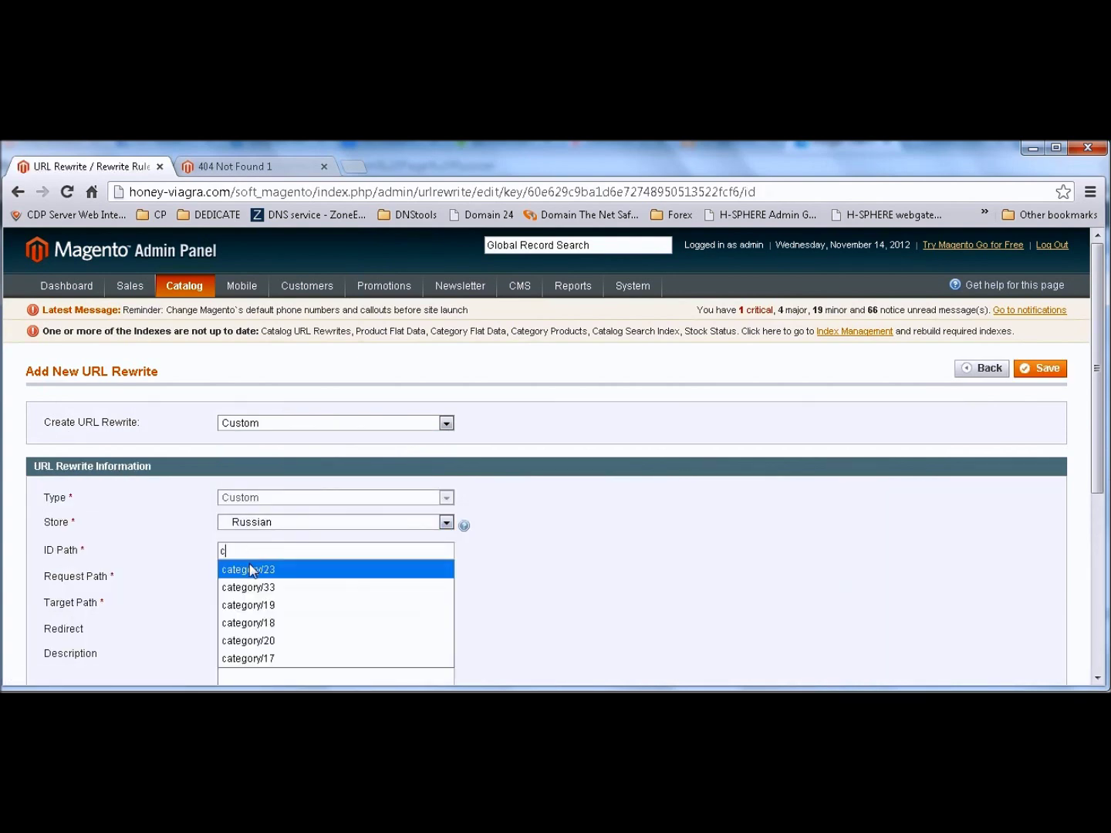
click(249, 568)
key(BackSpace)
text(22)
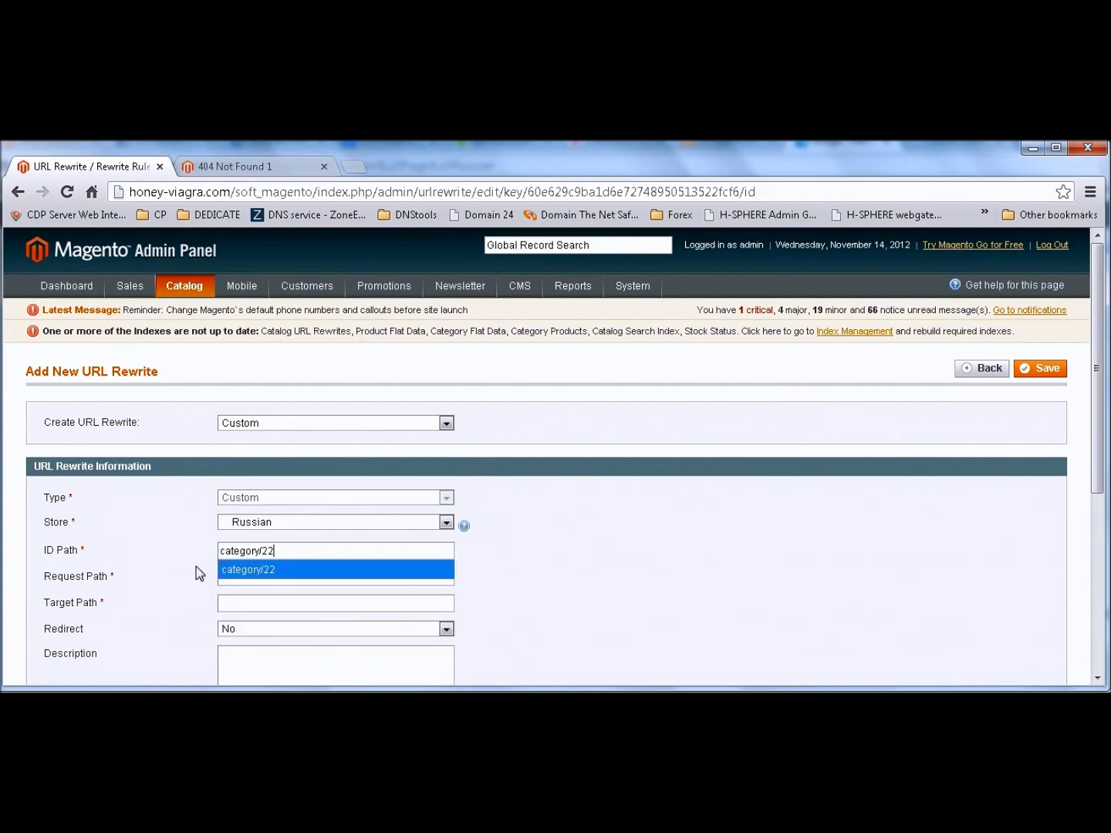
click(242, 580)
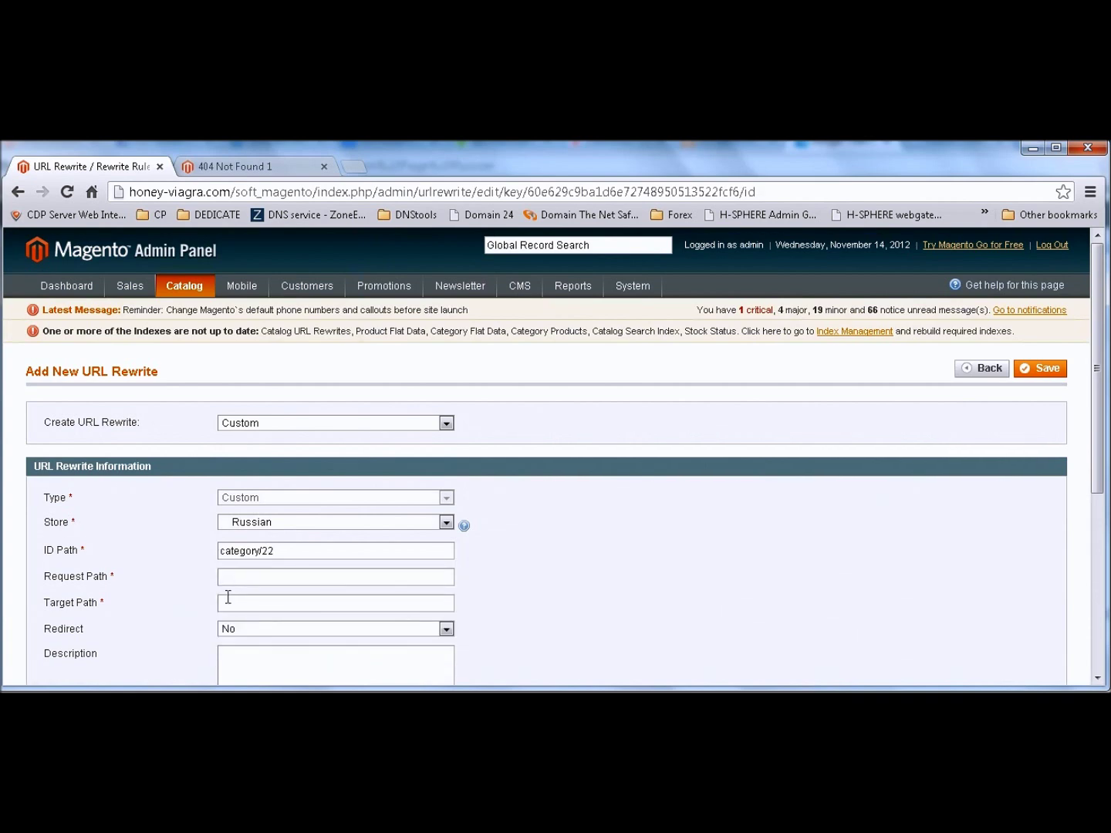
Step: Set the Russian rewrite's target path to my-custom-page and its request path to custom-page-1.html, and save it
text(my-custom-page)
key(alt+Tab)
drag(490, 331, 363, 323)
key(ctrl+c)
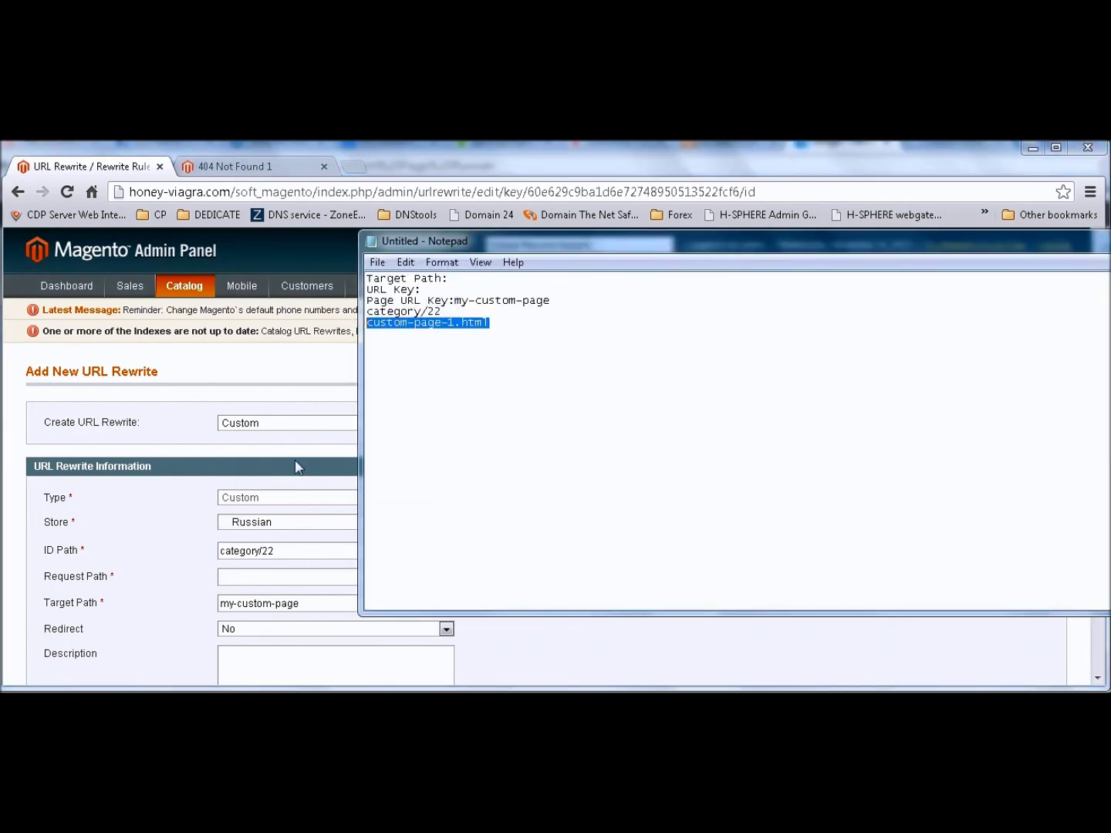
click(269, 580)
key(ctrl+v)
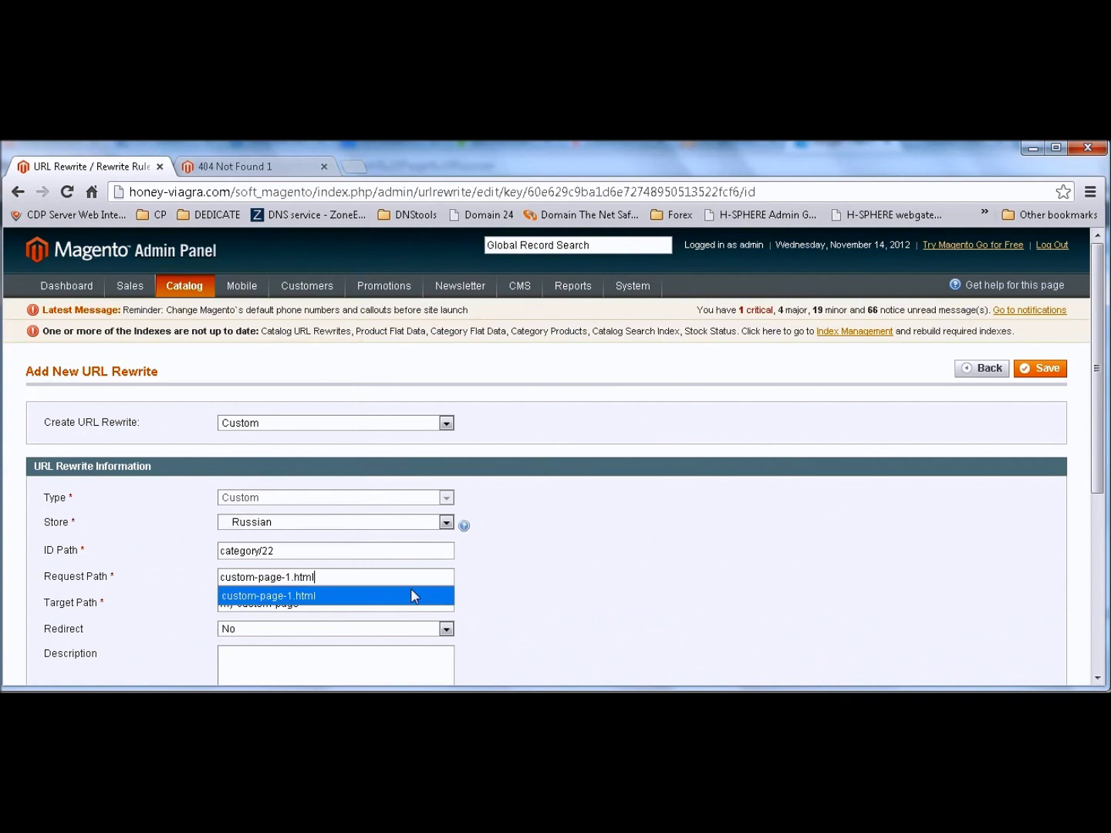
click(1033, 370)
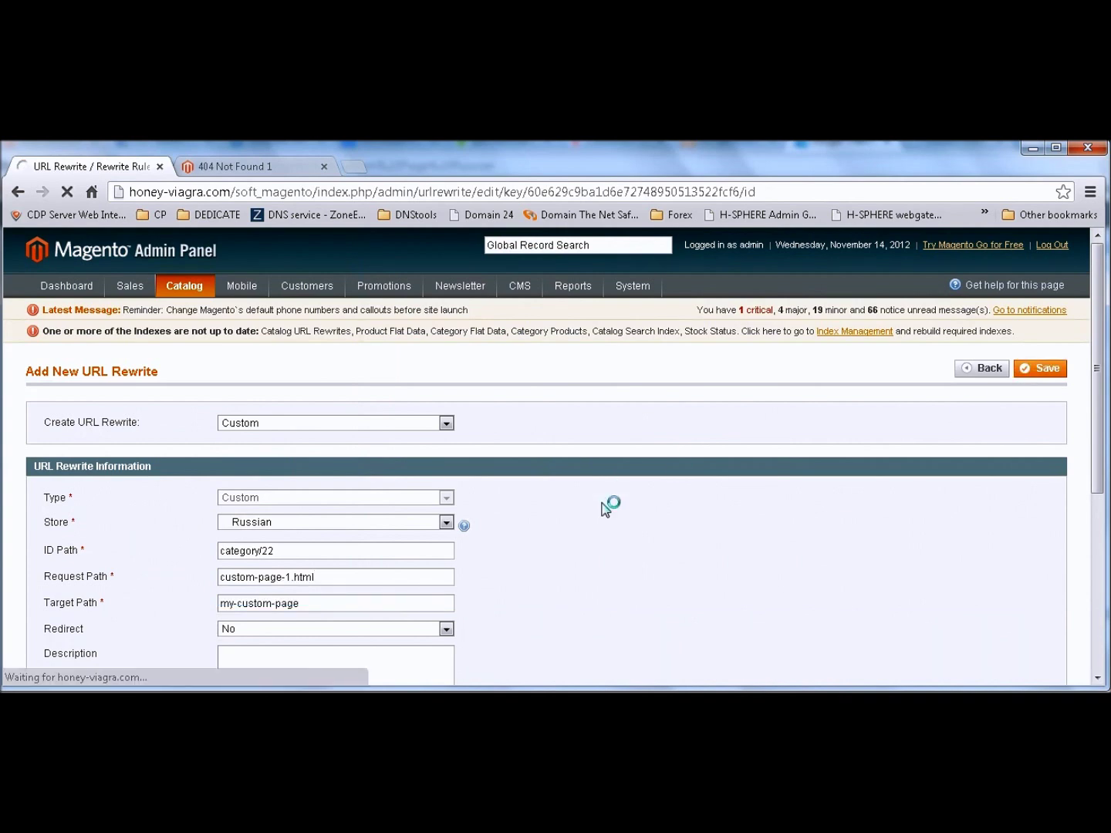
Step: Open My Custom Page English on the storefront, switch the language to Russian, and check the page content
click(255, 168)
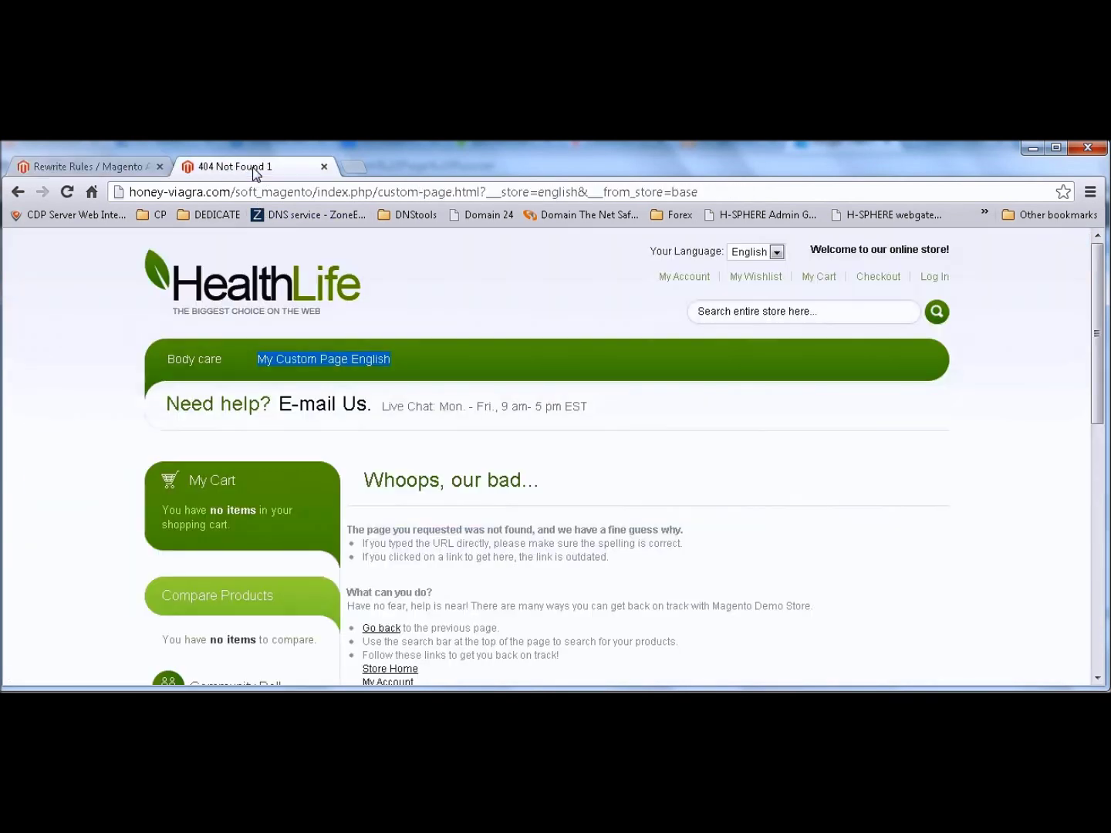
key(F5)
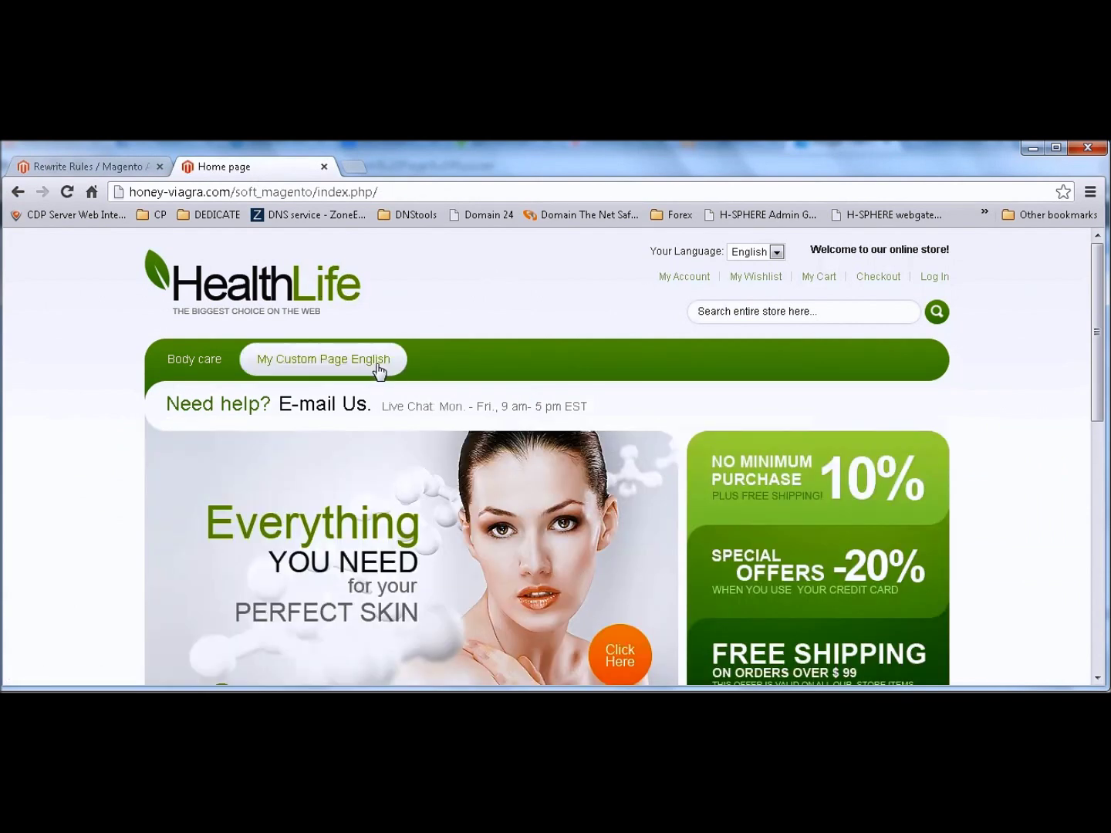
click(379, 369)
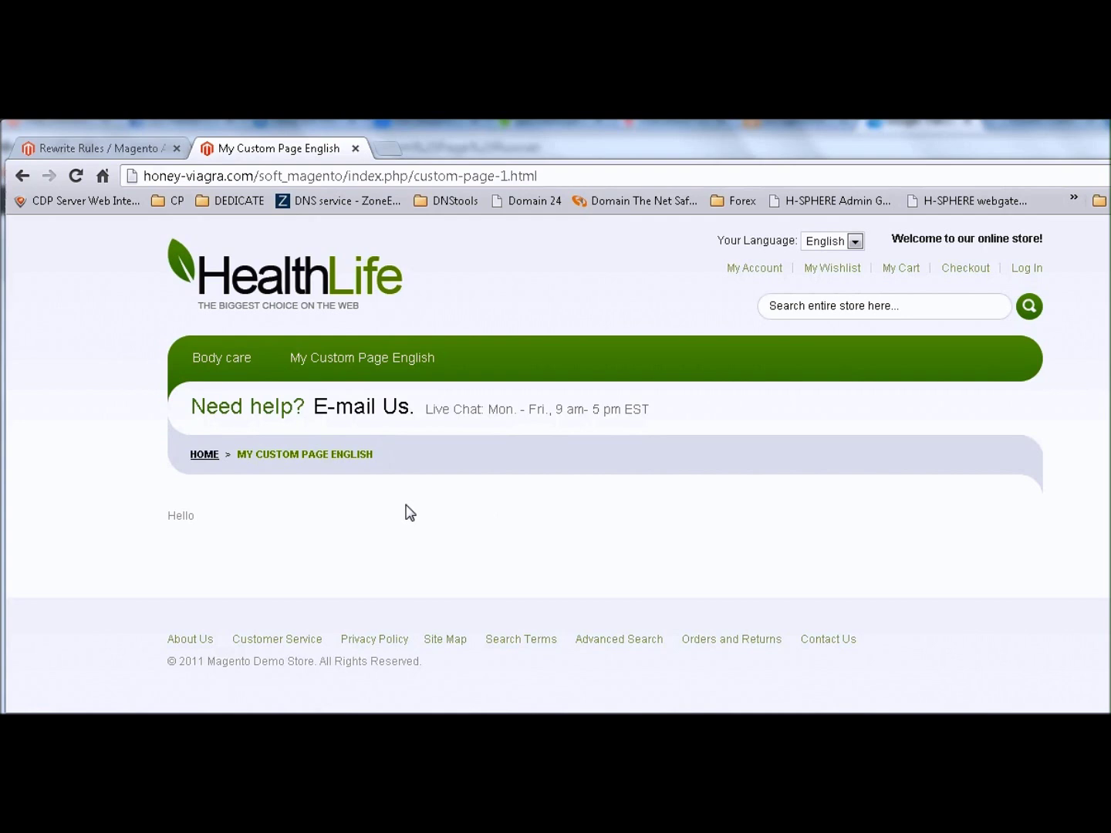
click(839, 242)
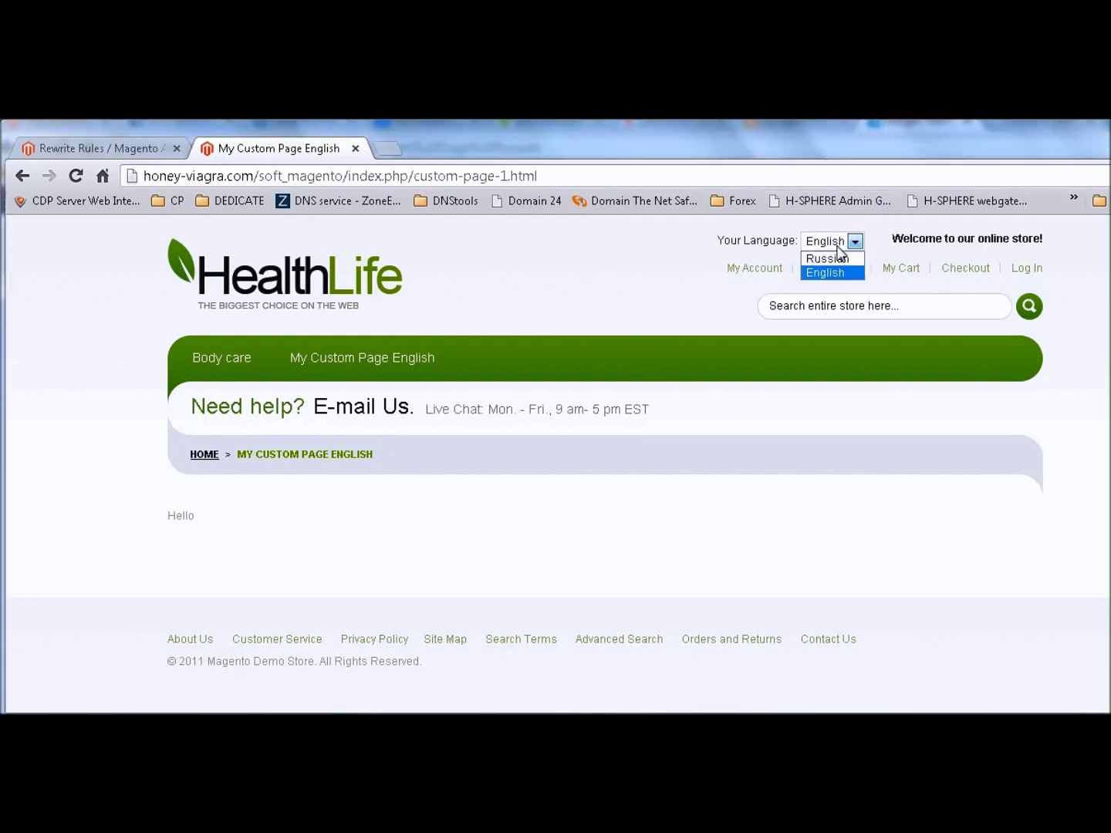
click(840, 258)
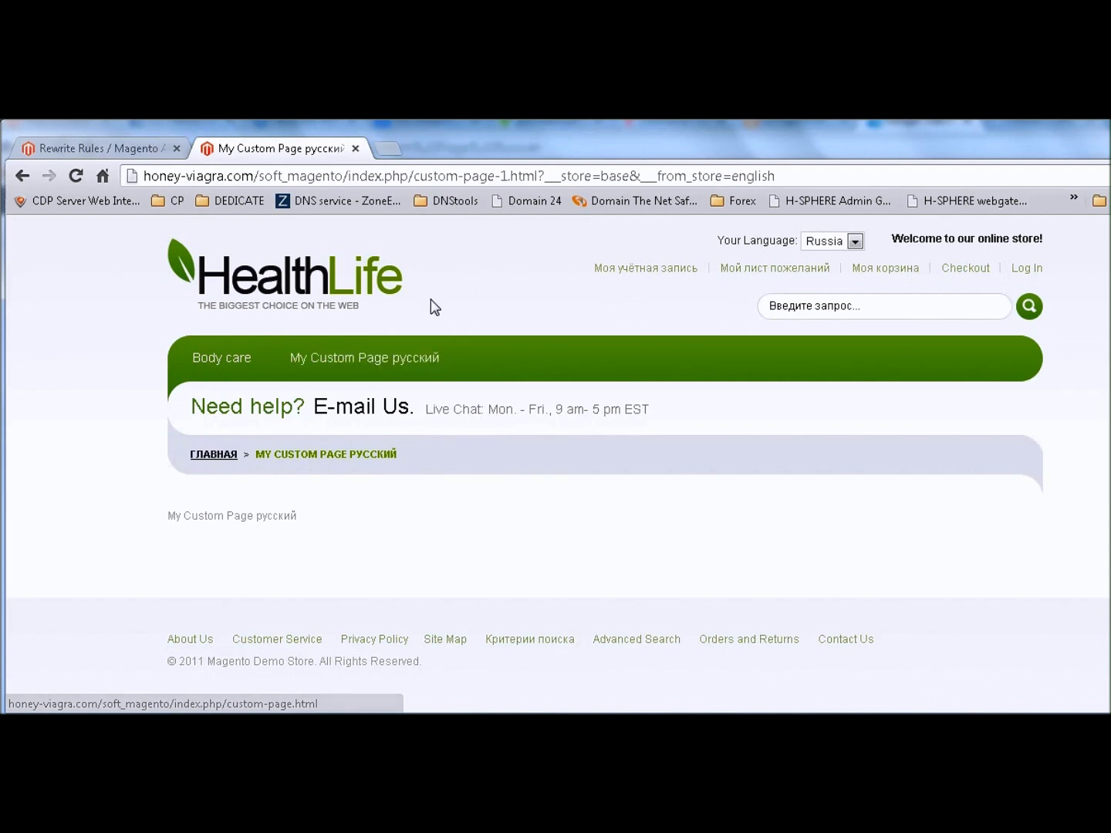
double_click(273, 517)
click(271, 518)
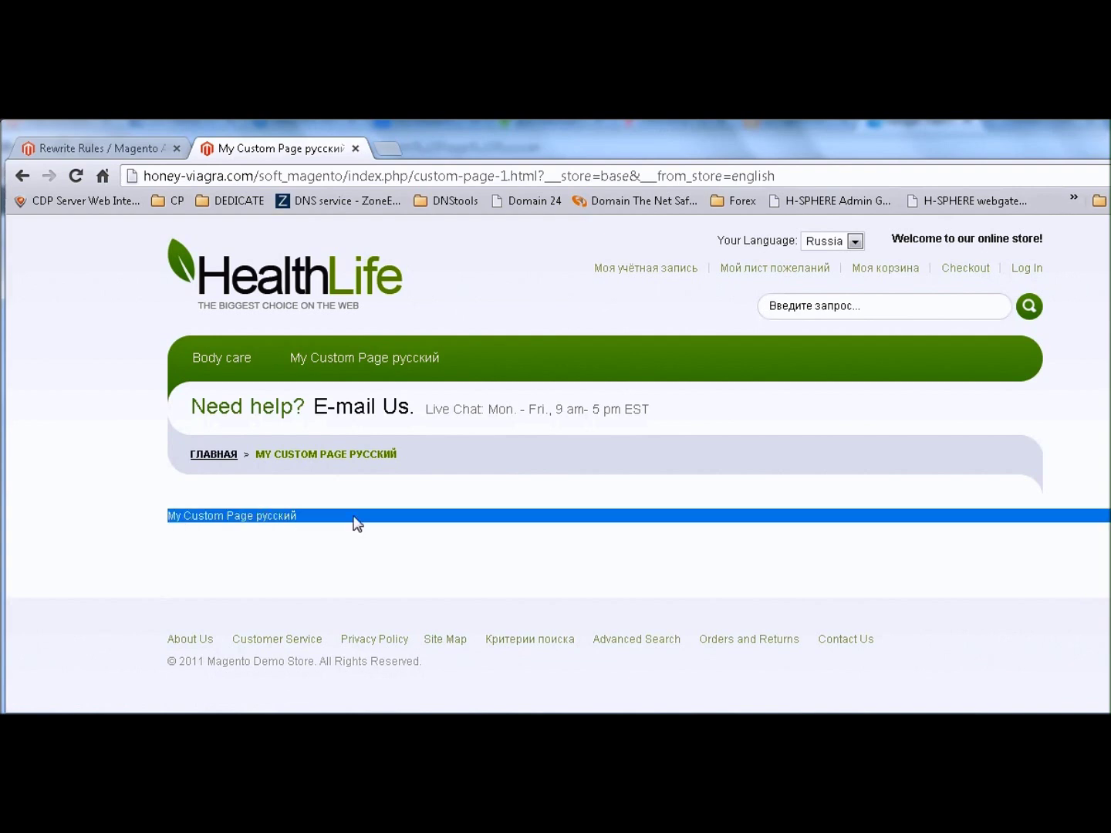
click(355, 523)
click(99, 150)
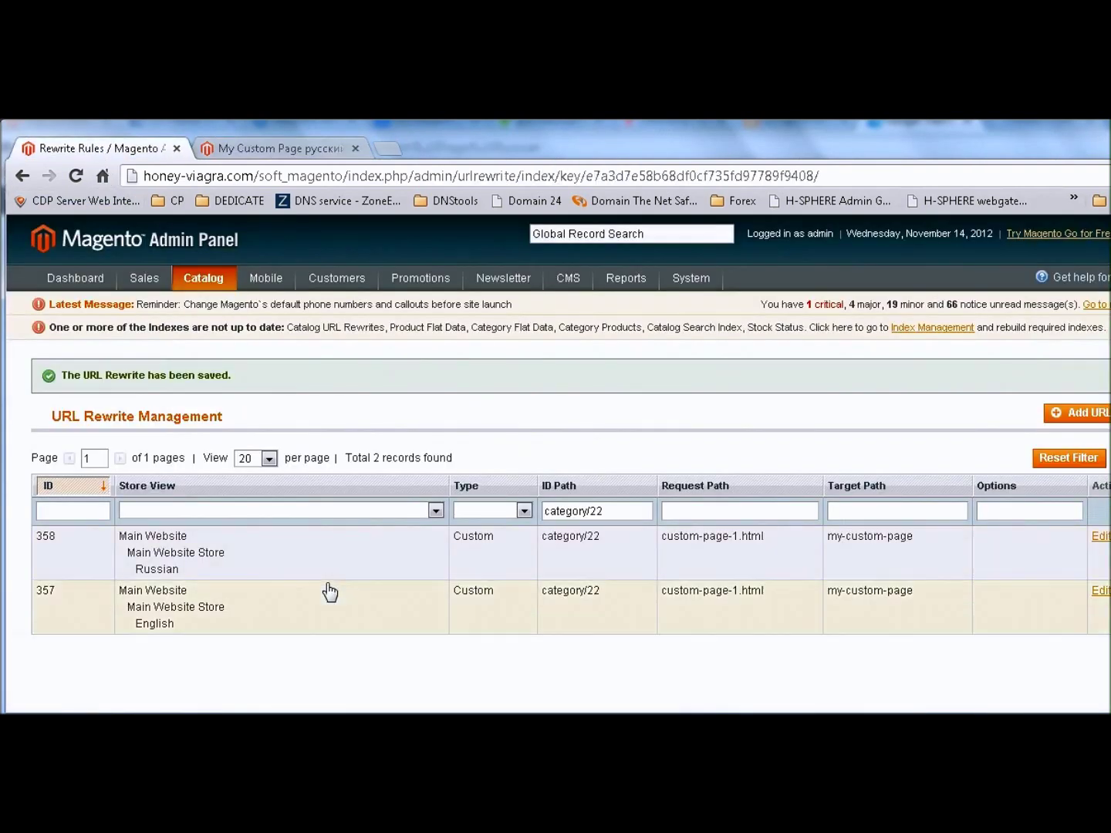
mouse_move(216, 288)
mouse_move(220, 425)
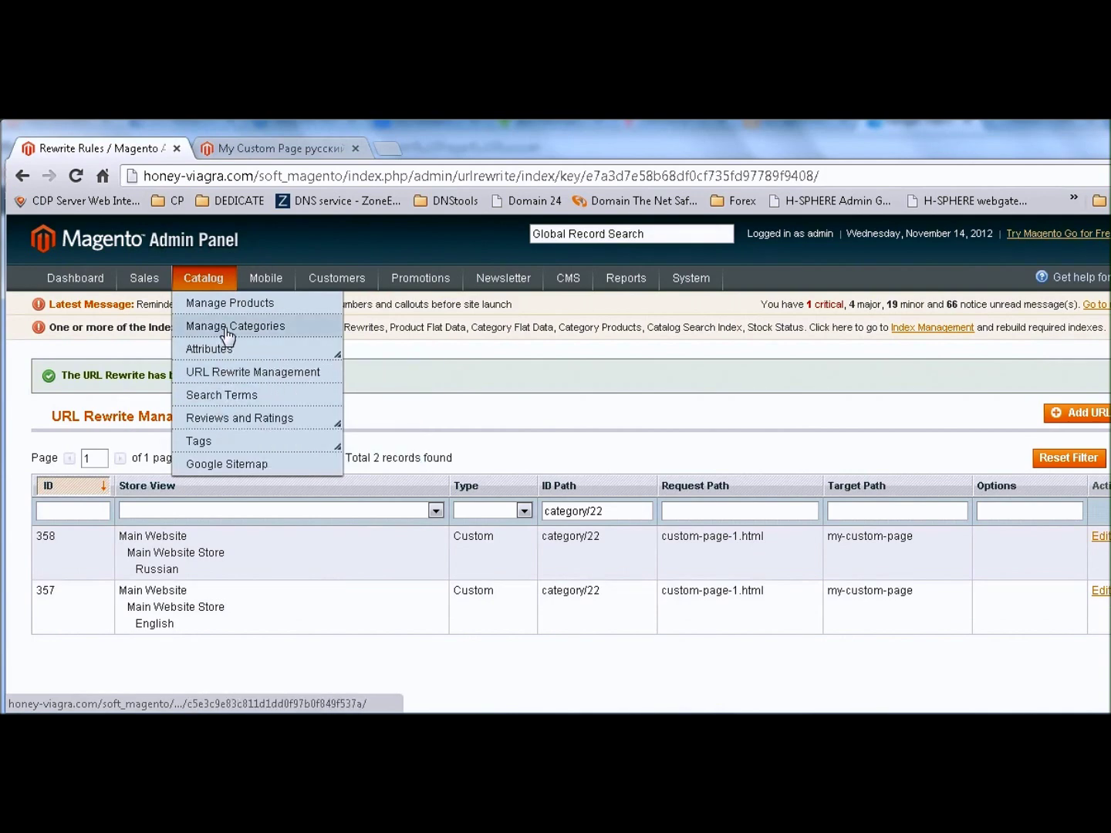
Step: Test the My Custom Page русский menu entry from the Russian storefront home page, and switch the language to English
click(251, 155)
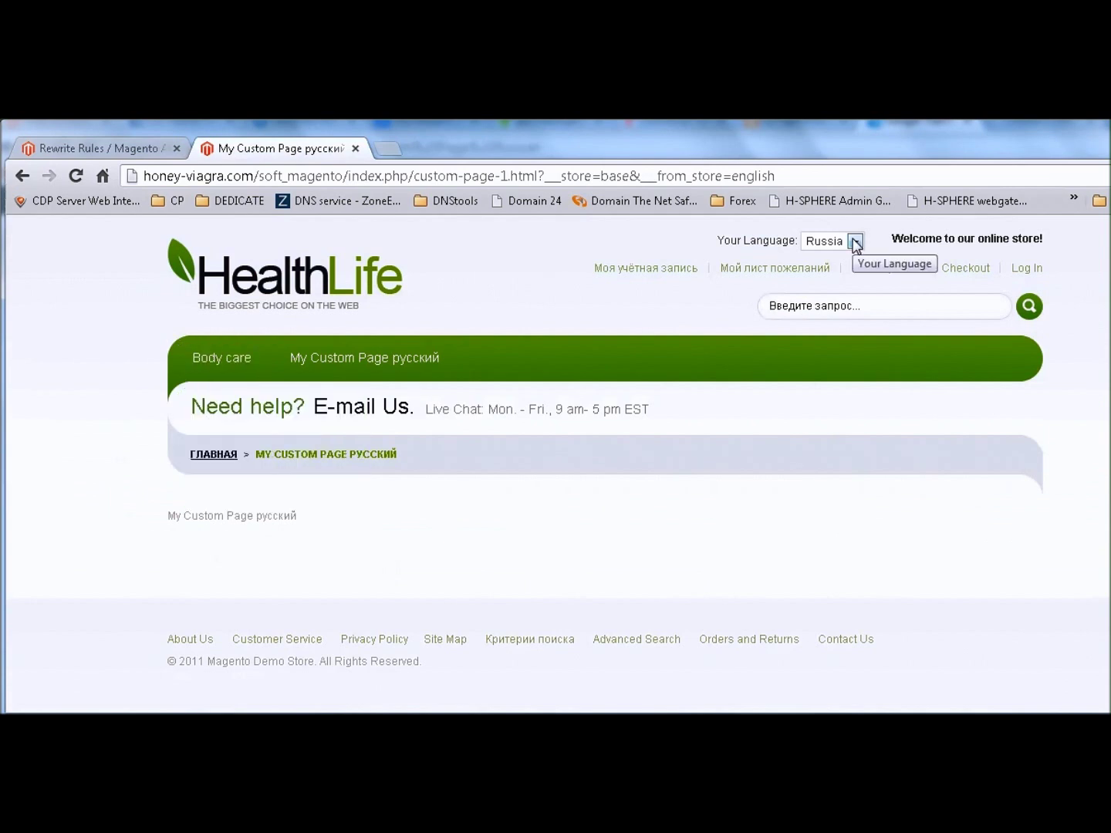
click(368, 280)
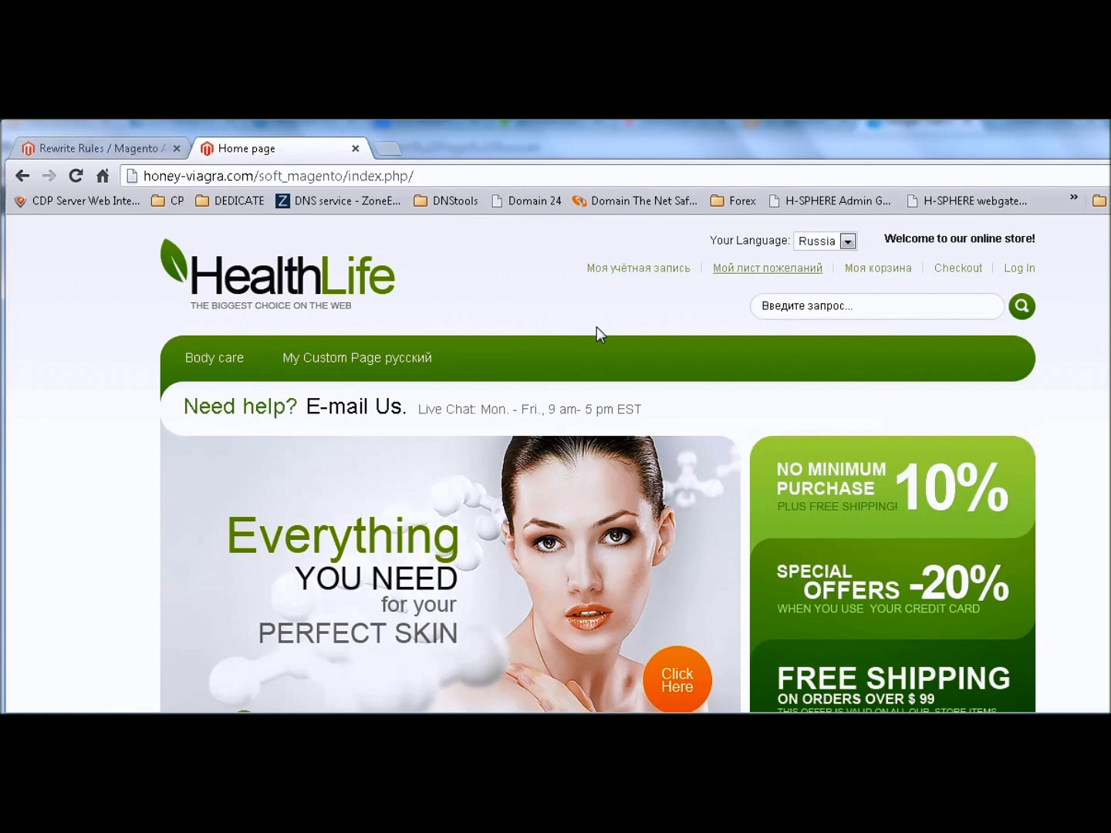
click(429, 361)
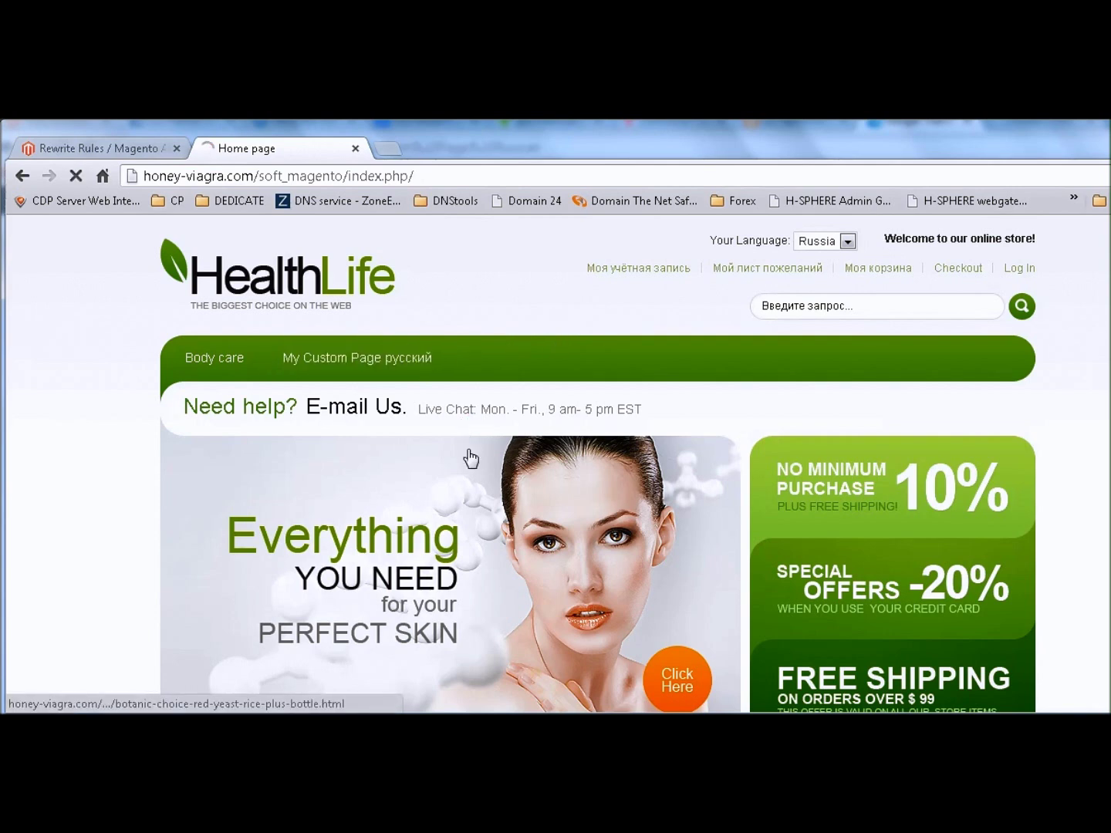
click(824, 244)
click(819, 274)
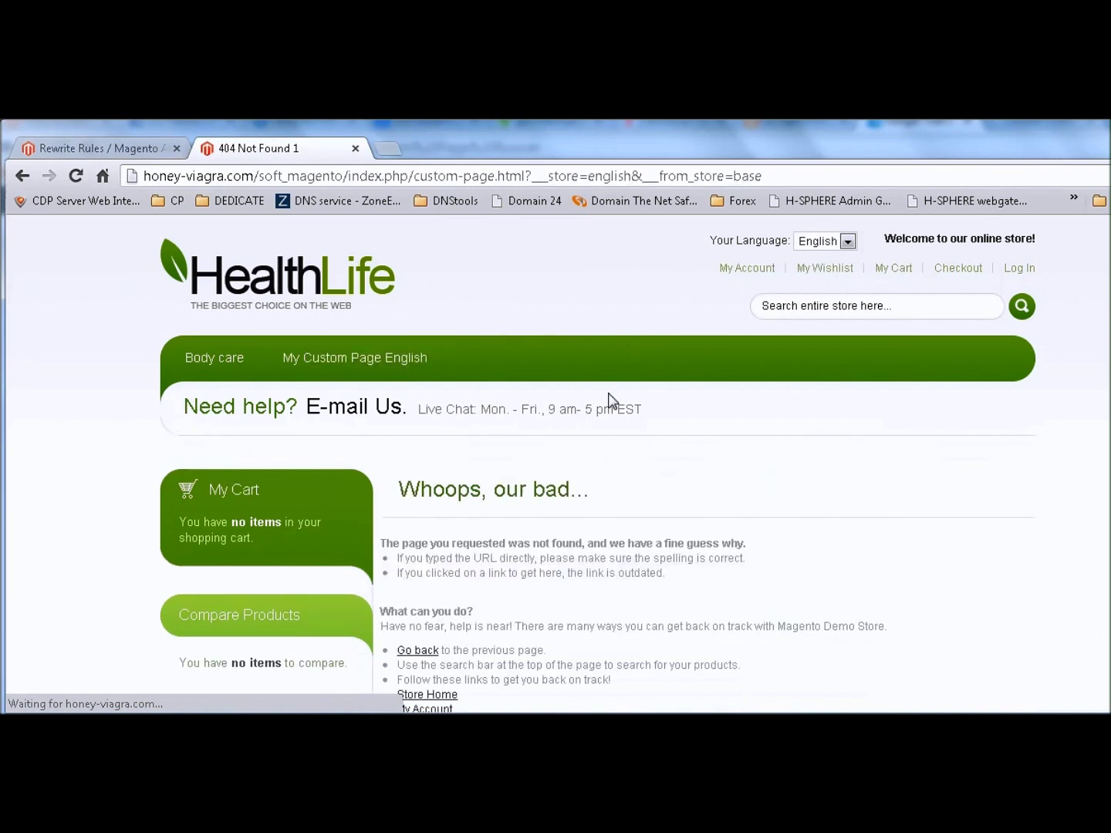
drag(404, 491, 593, 490)
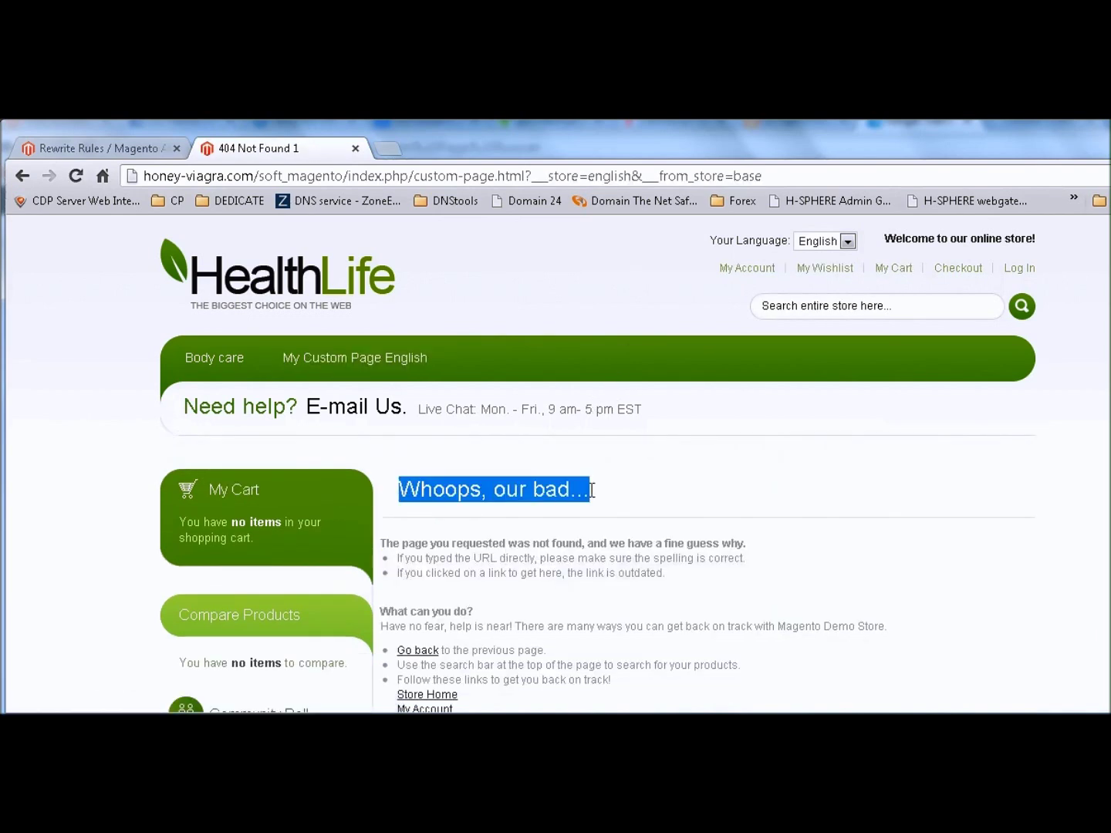
click(469, 454)
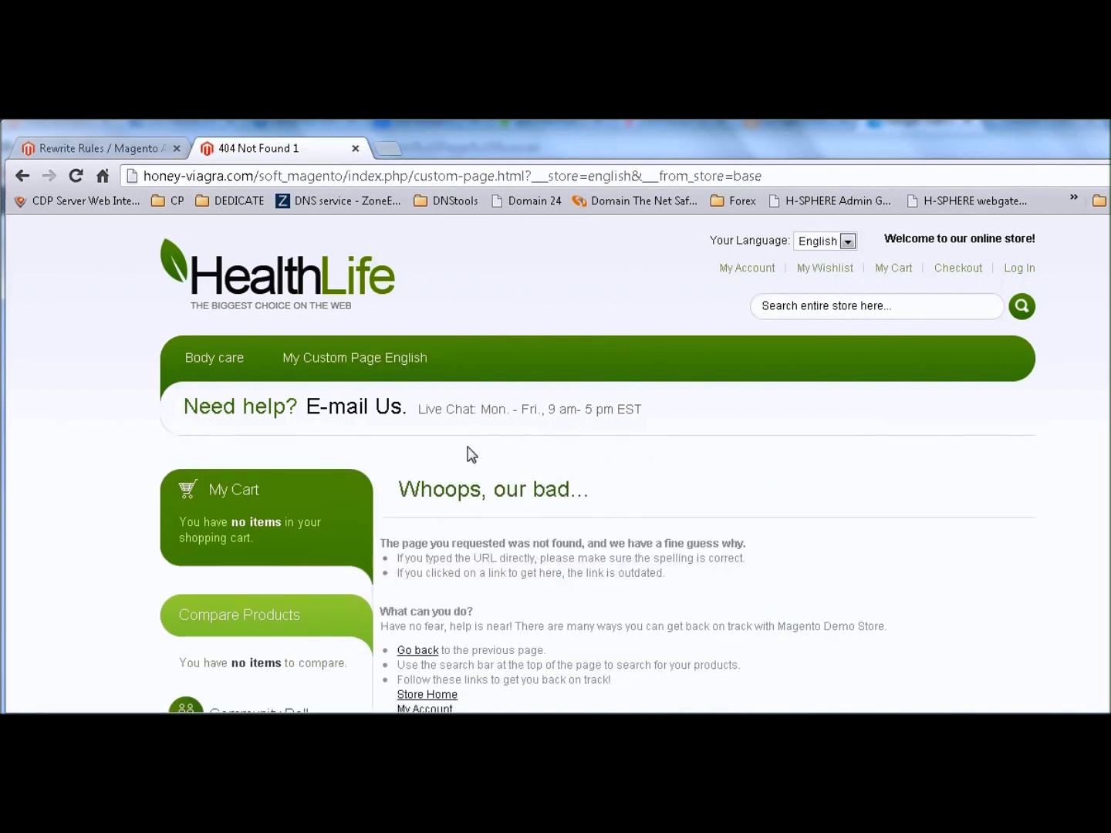
Step: Open the My Custom Page русский category in Magento's category management
click(114, 149)
mouse_move(203, 279)
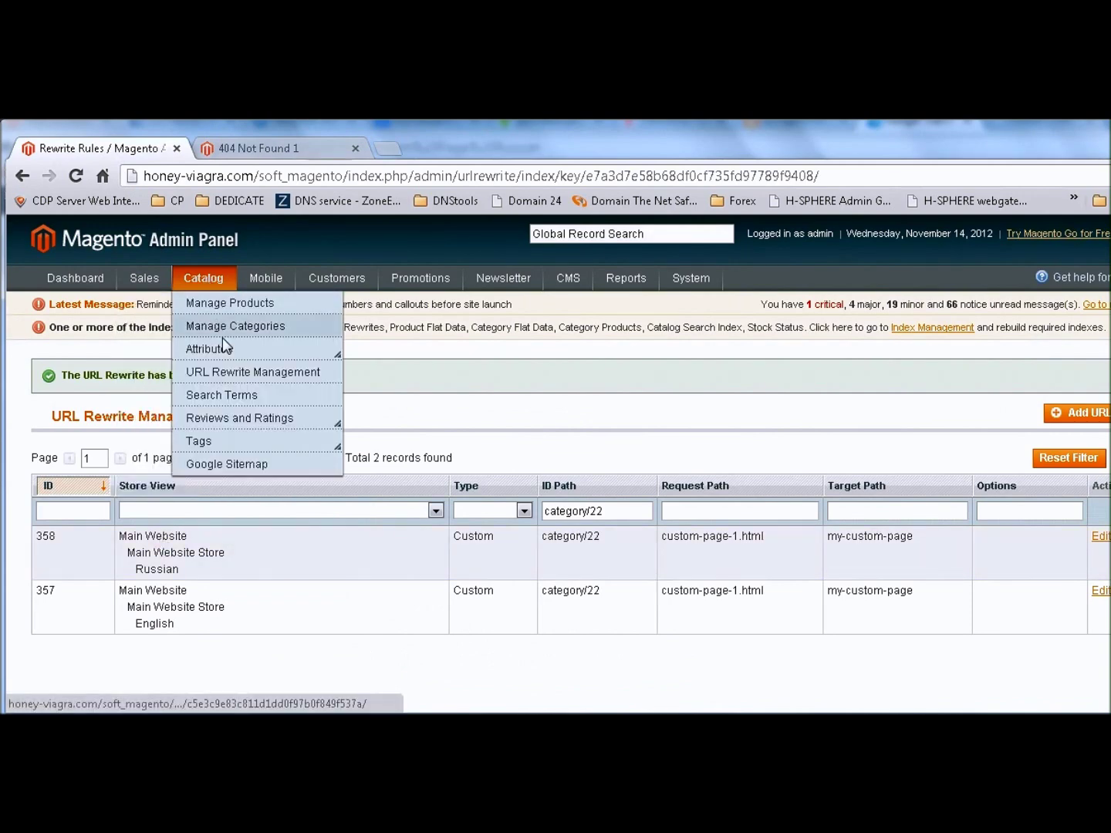
click(219, 328)
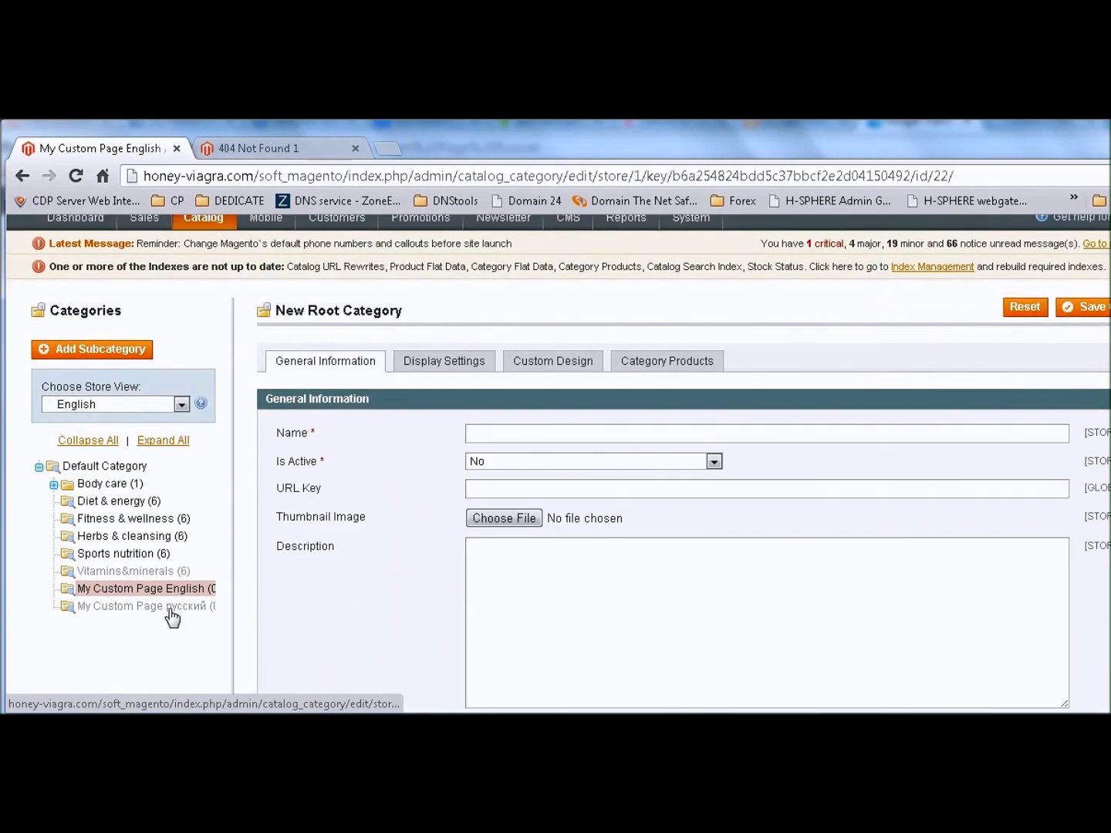
click(174, 607)
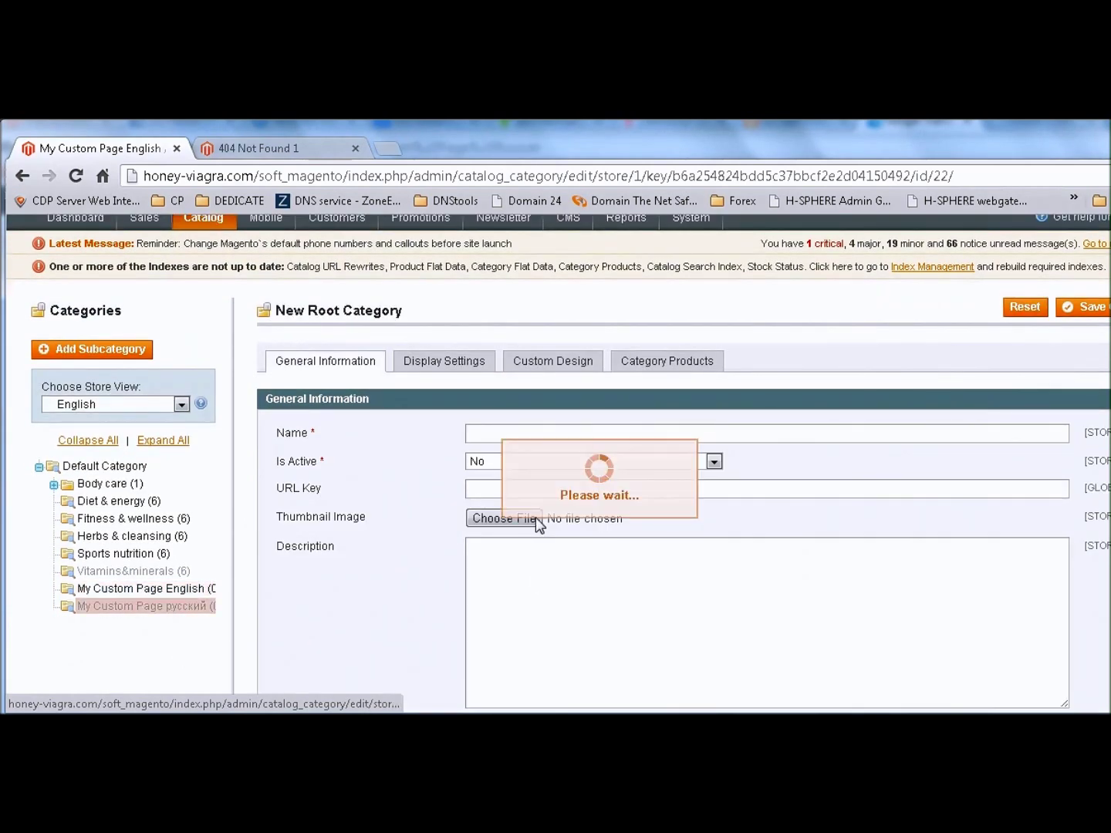
scroll(494, 322, up, 2)
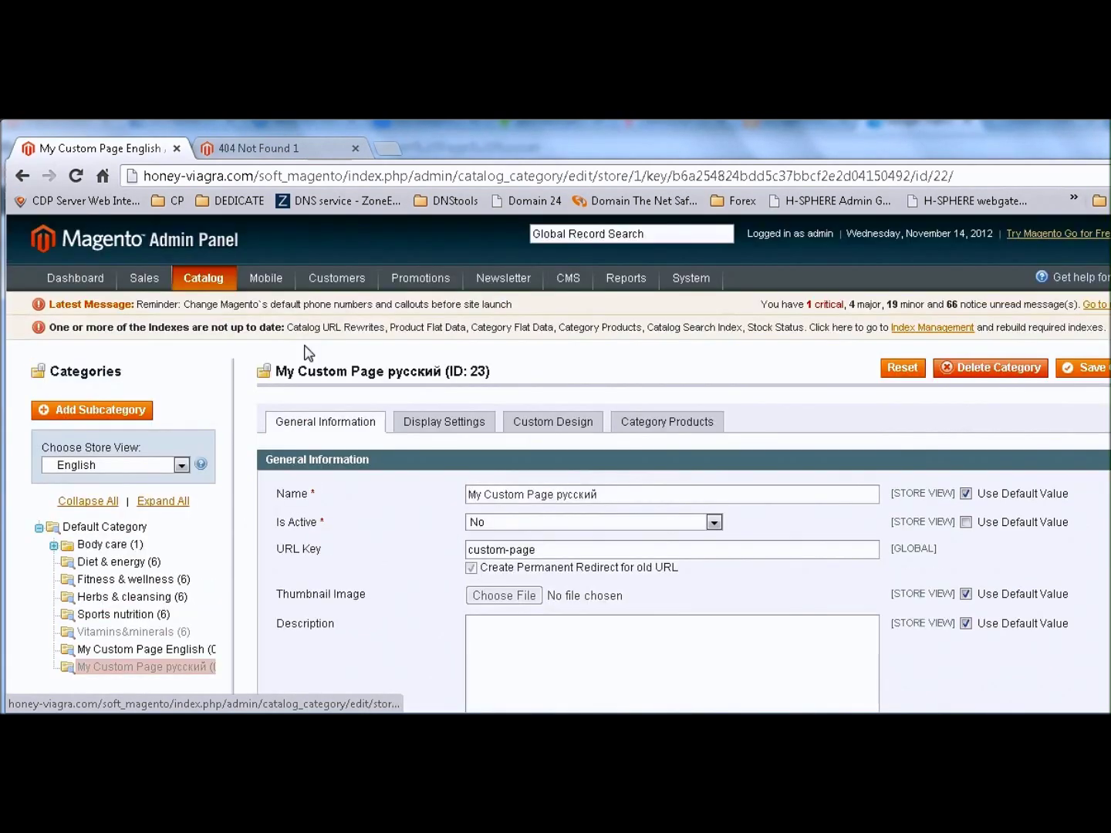
Step: Open the URL rewrite list and filter it by the ID path category/23
mouse_move(223, 276)
click(240, 378)
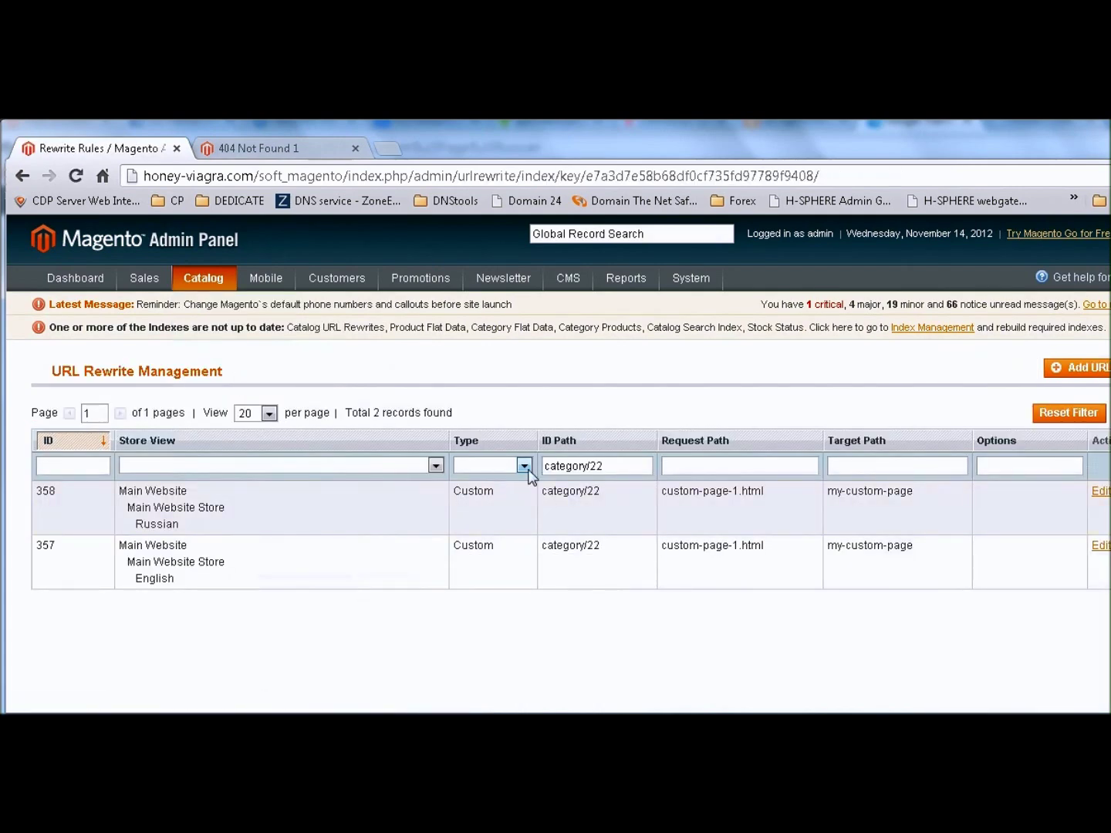
key(BackSpace)
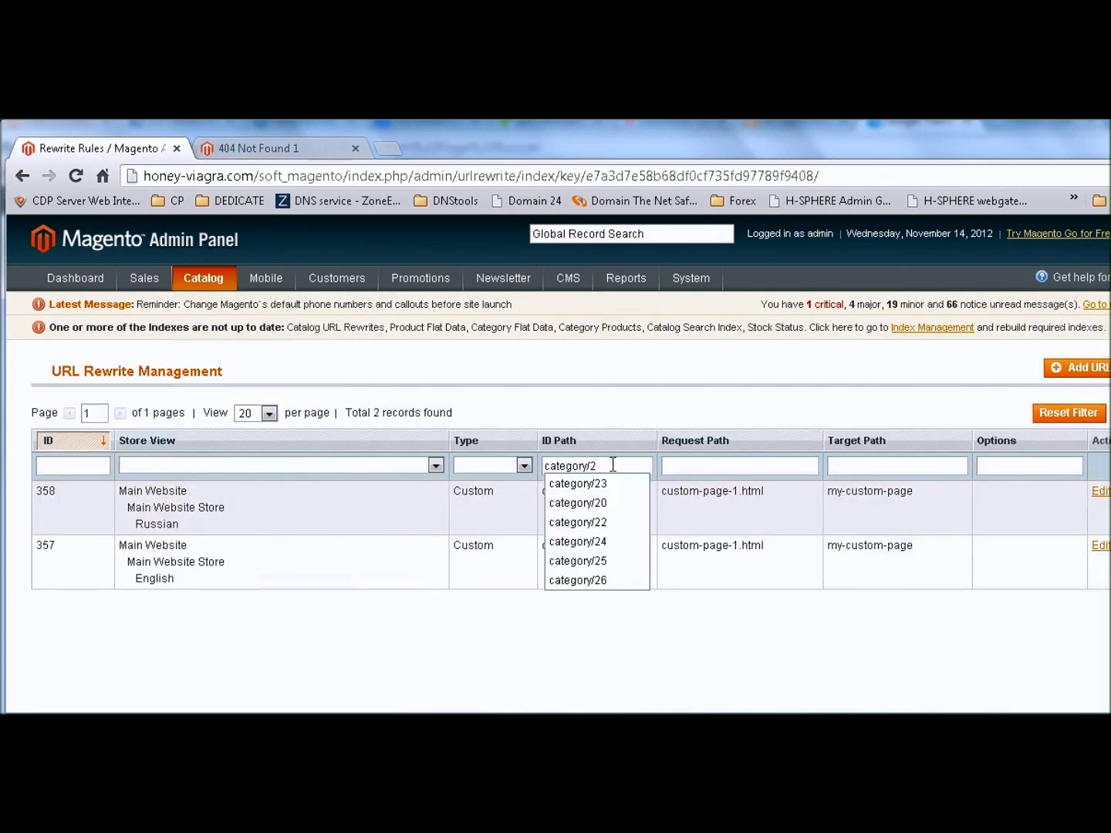
text(3)
key(Return)
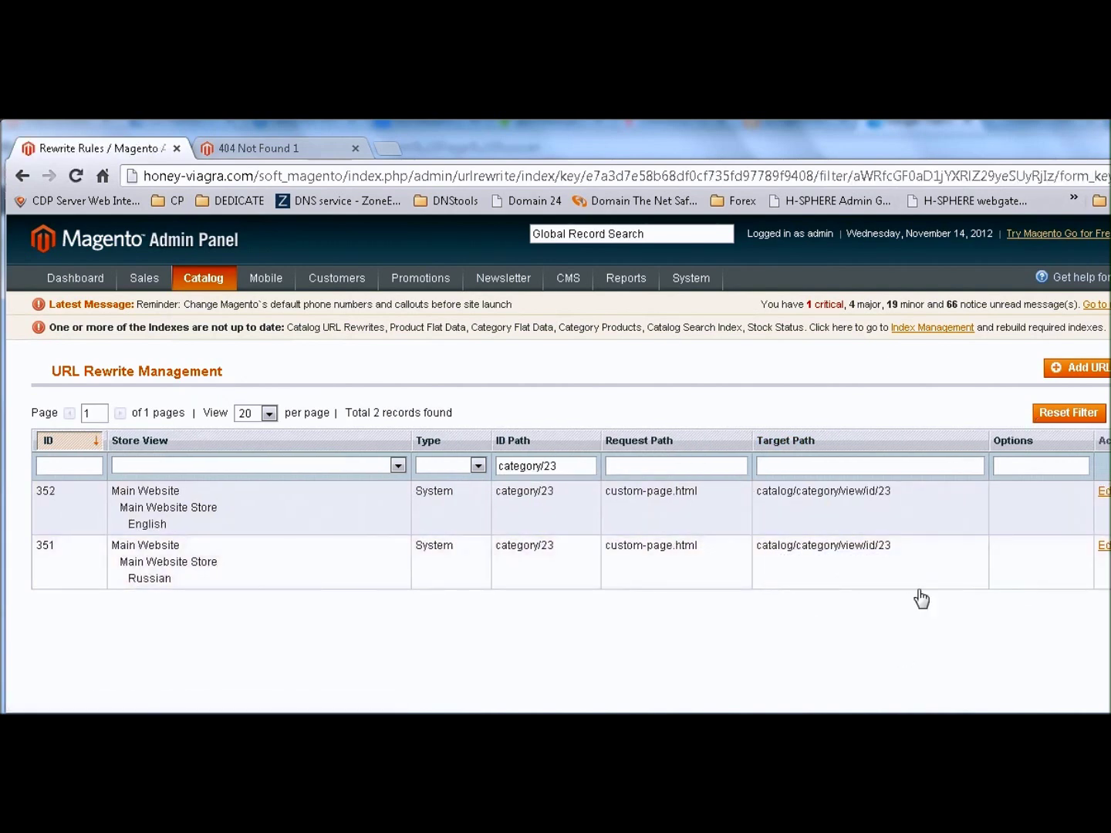
Step: Open the English rewrite of category/23 and copy its ID path over the category/22 line in the Notepad notes
click(1103, 493)
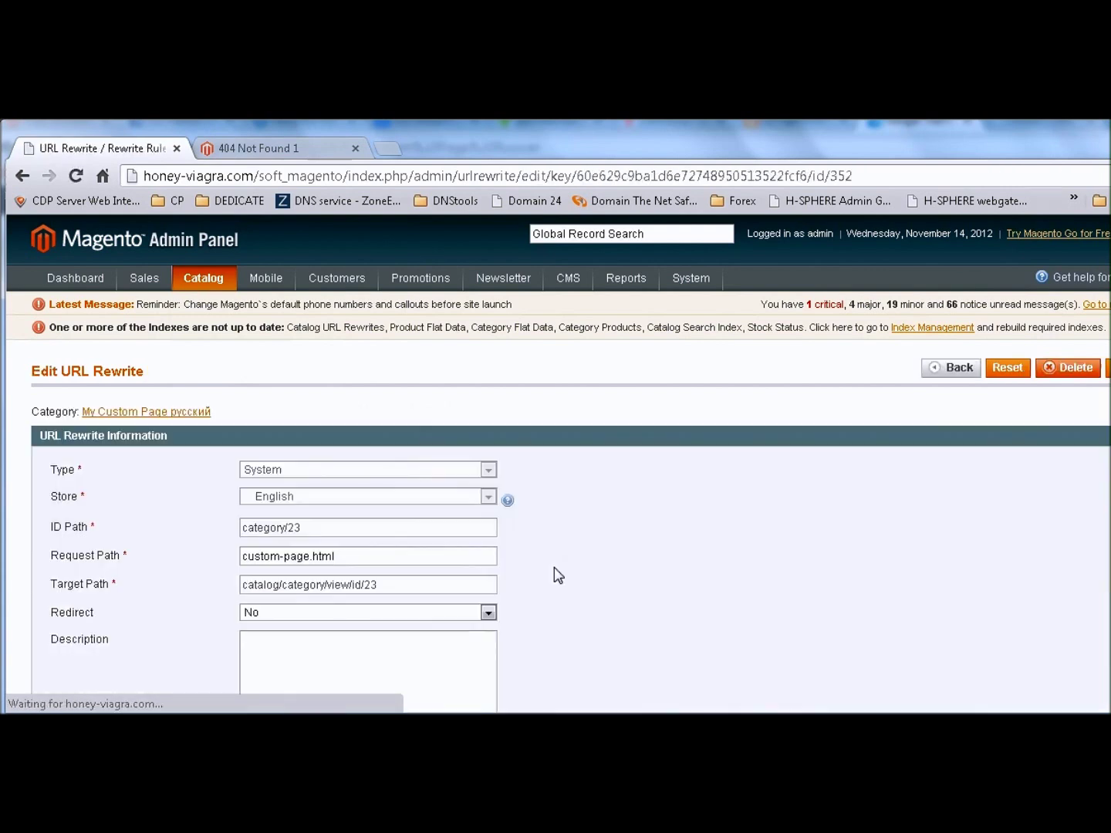
drag(293, 527, 232, 525)
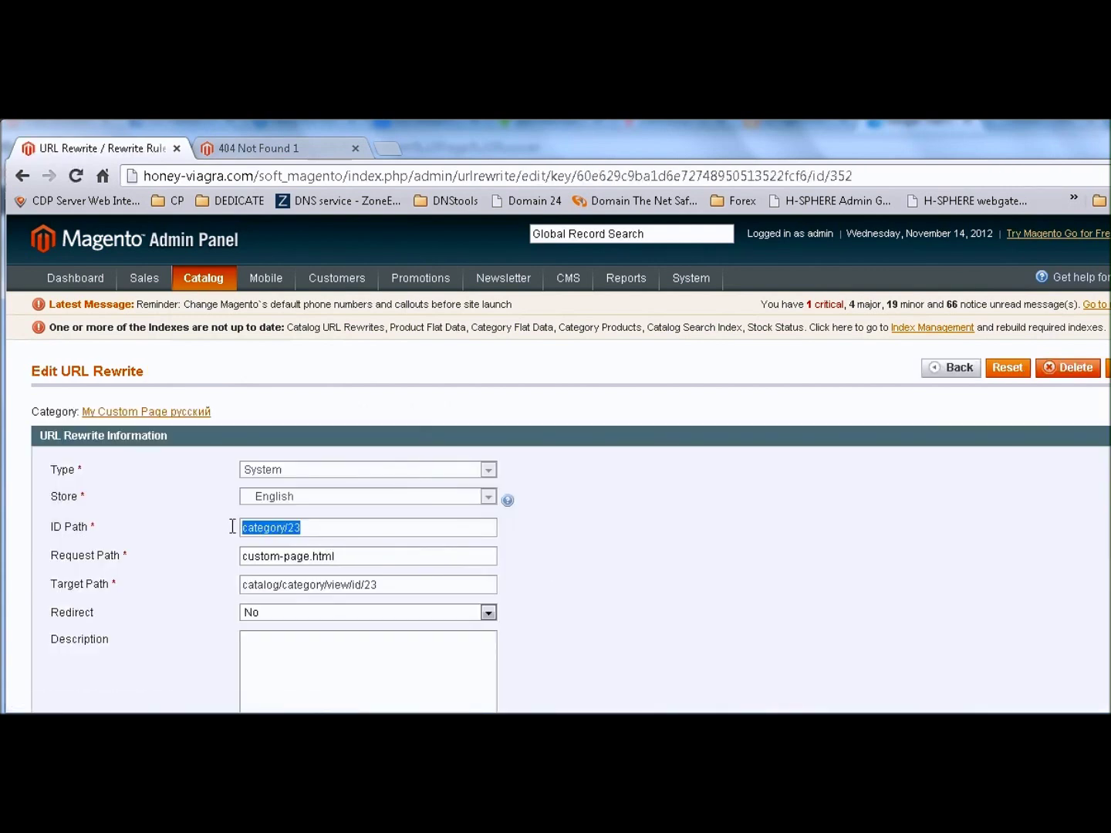
right_click(262, 539)
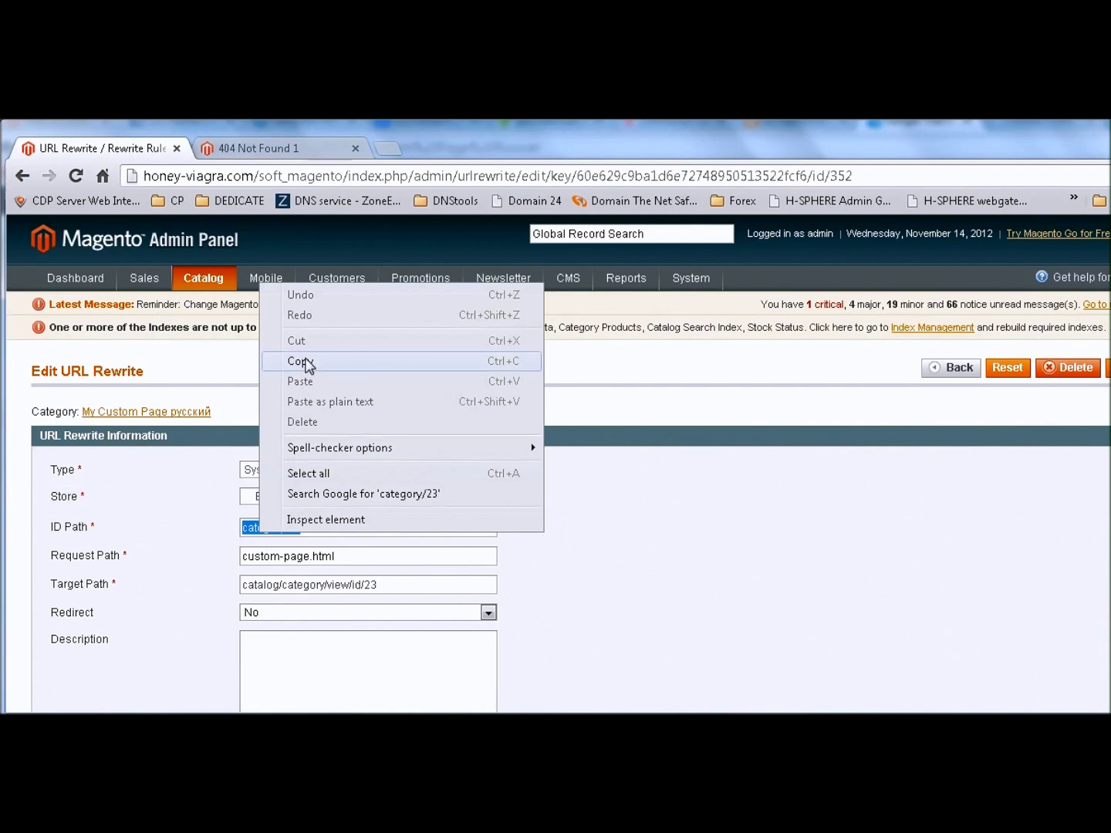
click(299, 362)
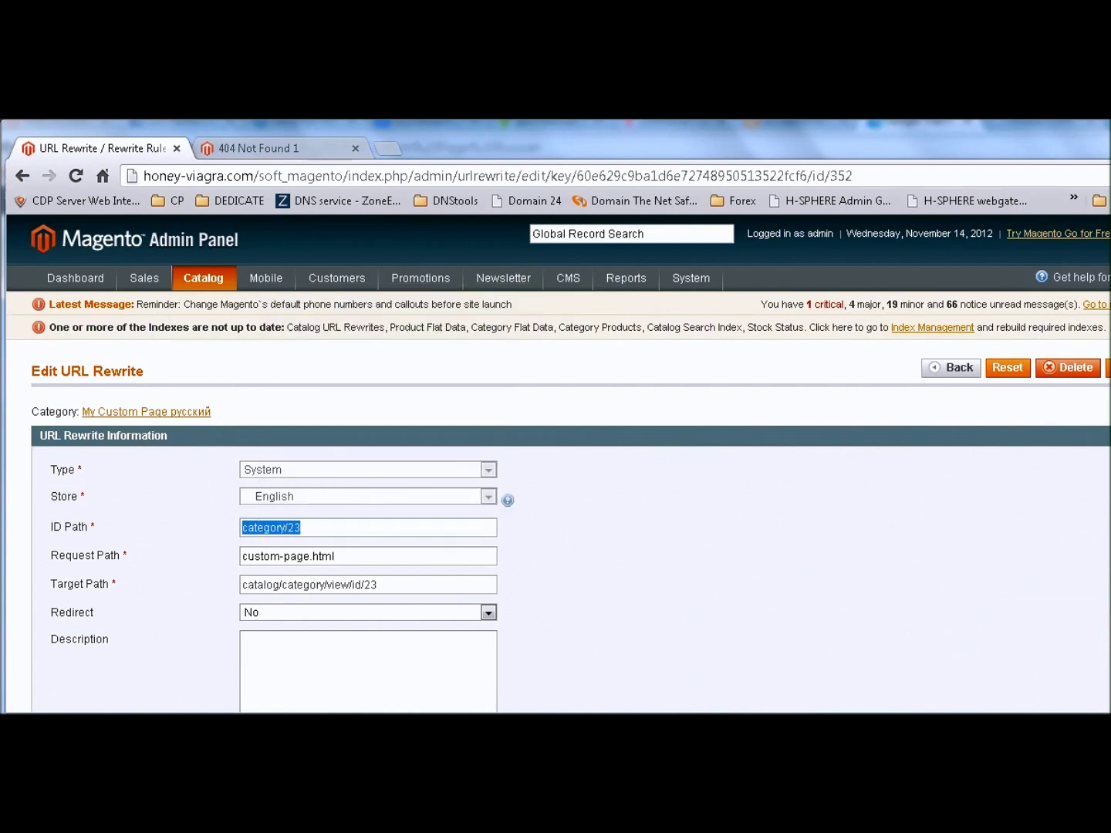
key(alt+Tab)
scroll(691, 493, up, 9)
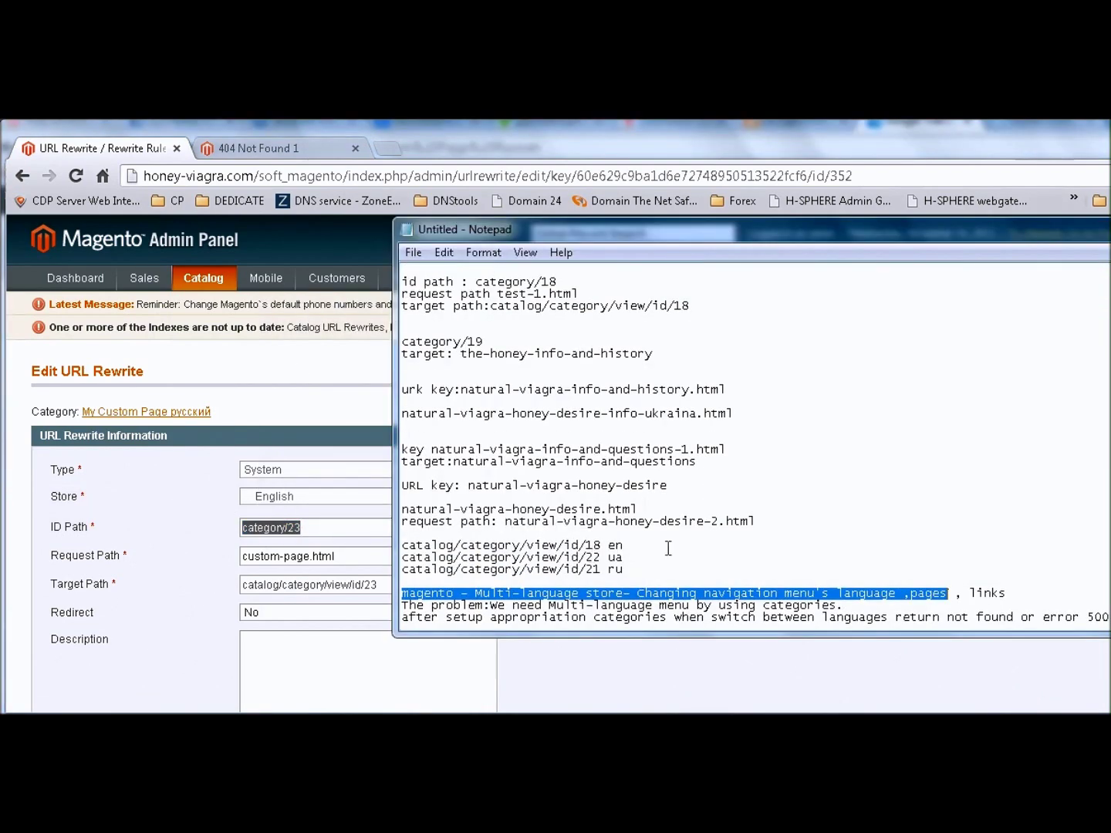
scroll(677, 509, up, 10)
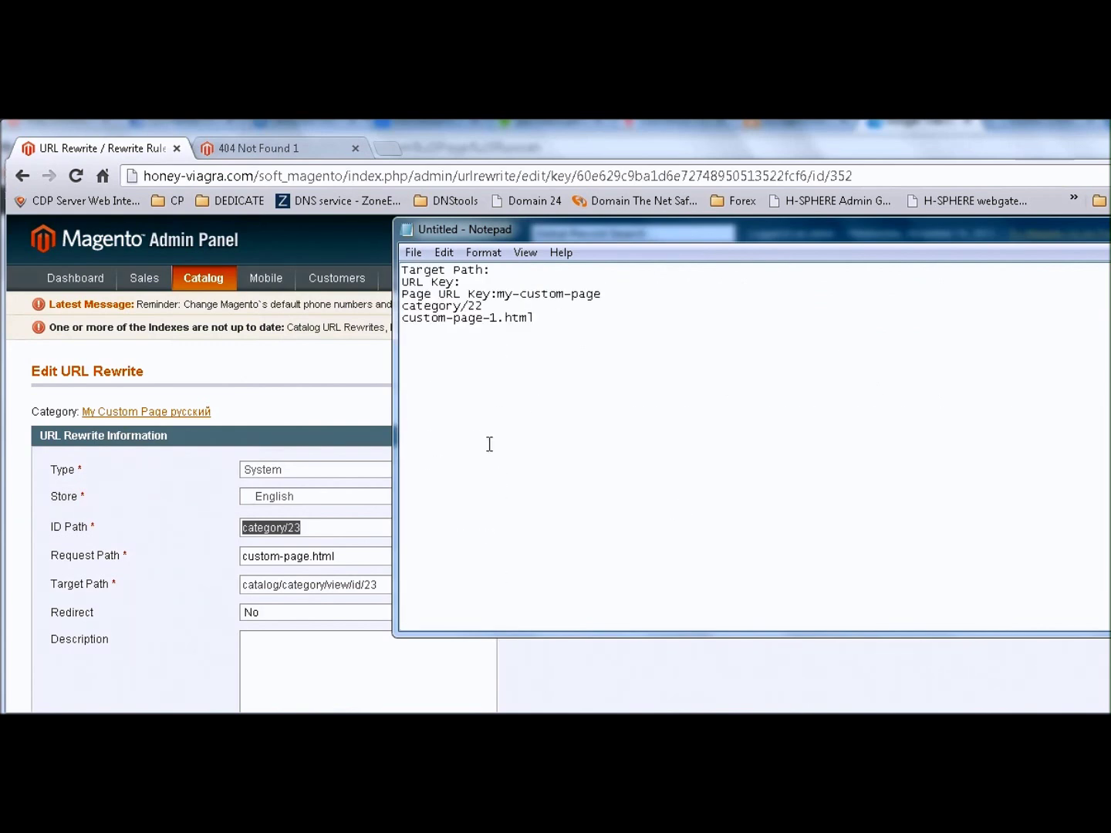
drag(496, 306, 405, 309)
key(ctrl+v)
Step: Copy the rewrite's request path custom-page.html over the custom-page-1.html line in the Notepad notes
drag(347, 555, 224, 555)
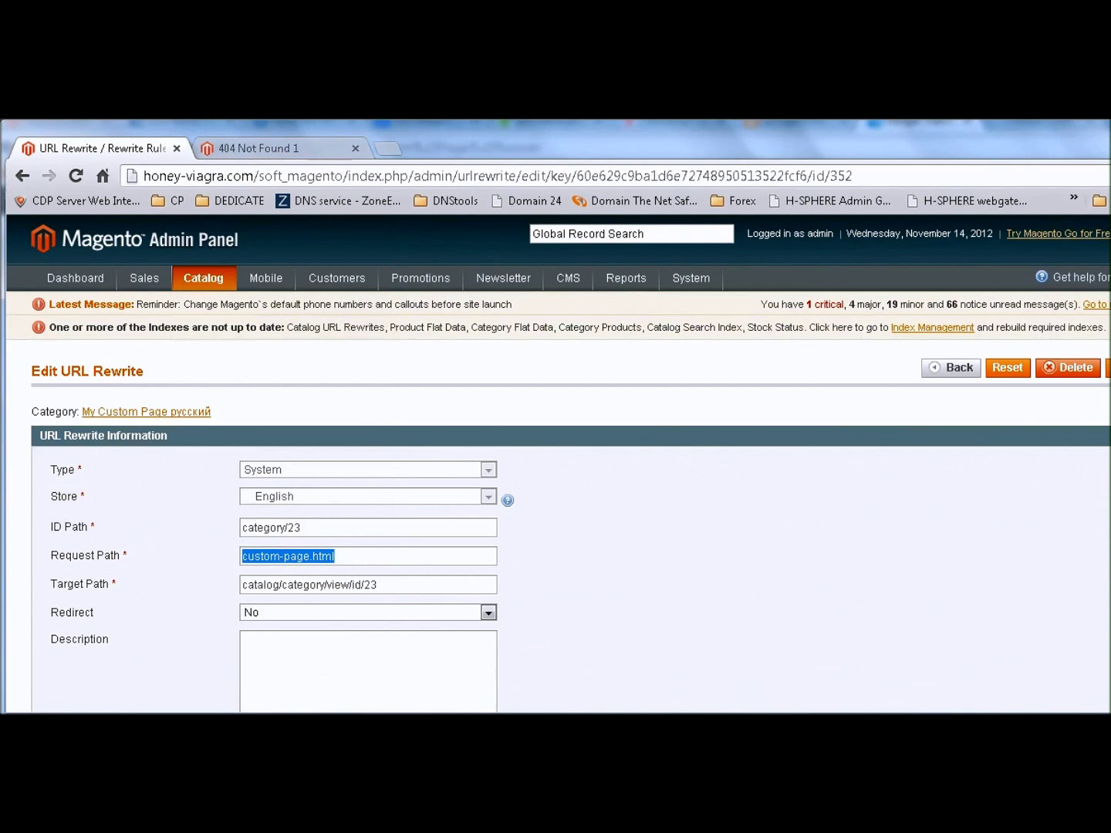
key(alt+Tab)
drag(545, 323, 379, 315)
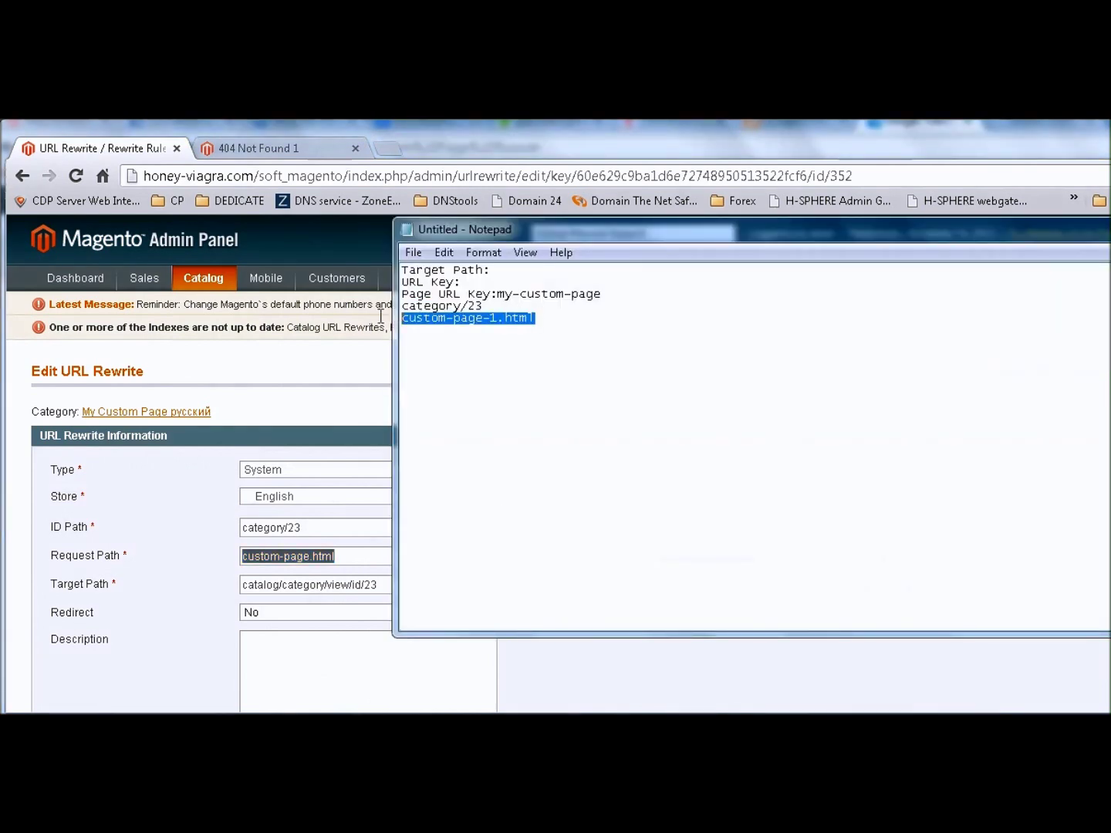
key(ctrl+v)
Step: Delete the English and Russian system URL rewrites of category/23 in Magento
click(115, 494)
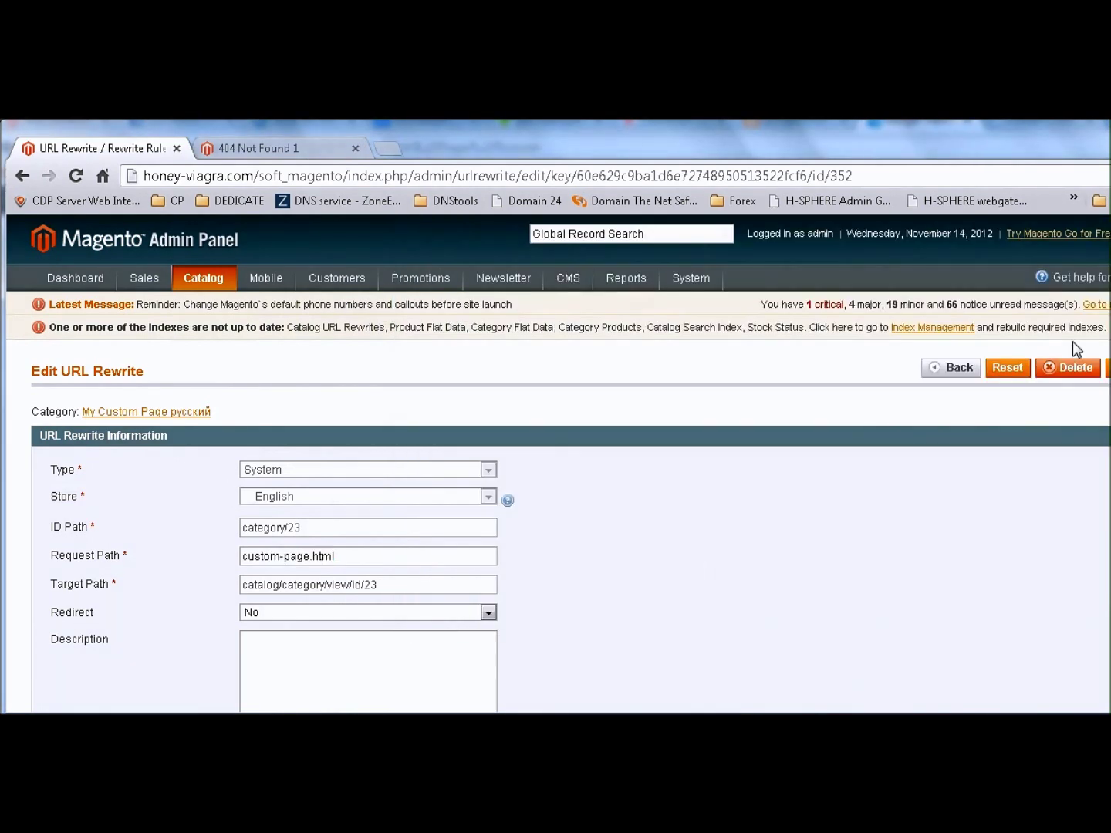
click(1067, 369)
click(618, 451)
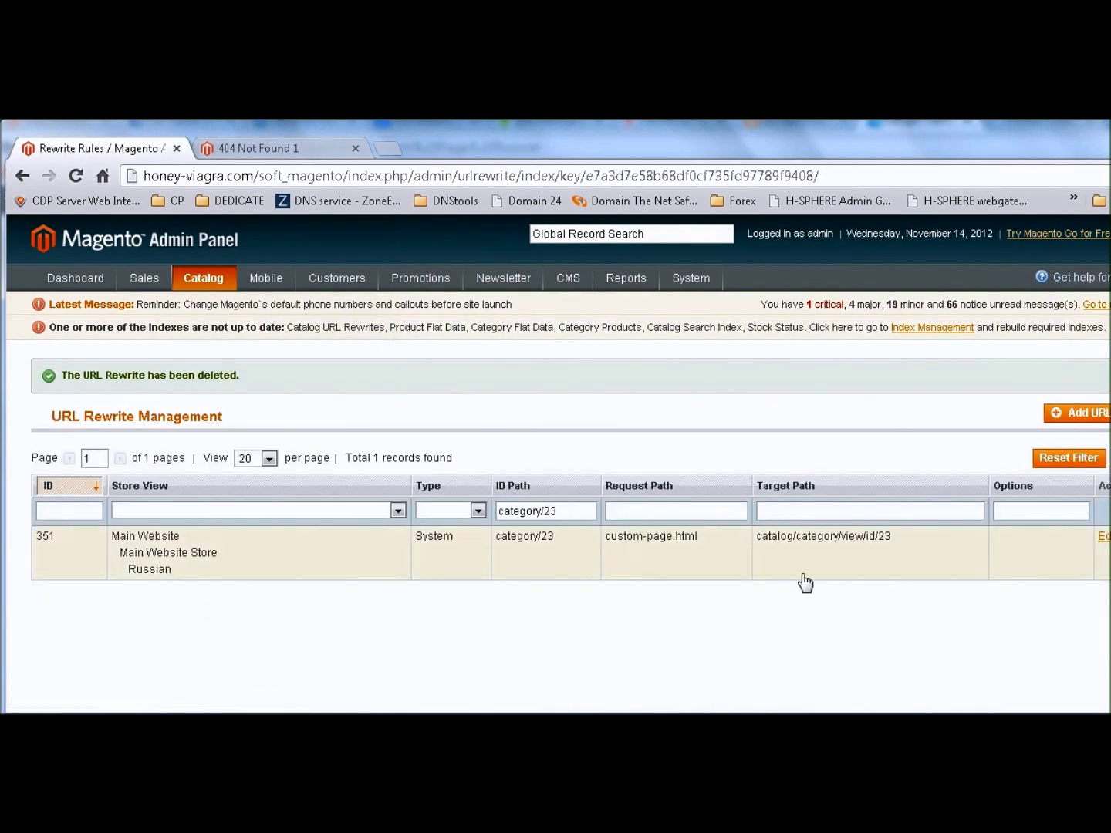
click(1007, 548)
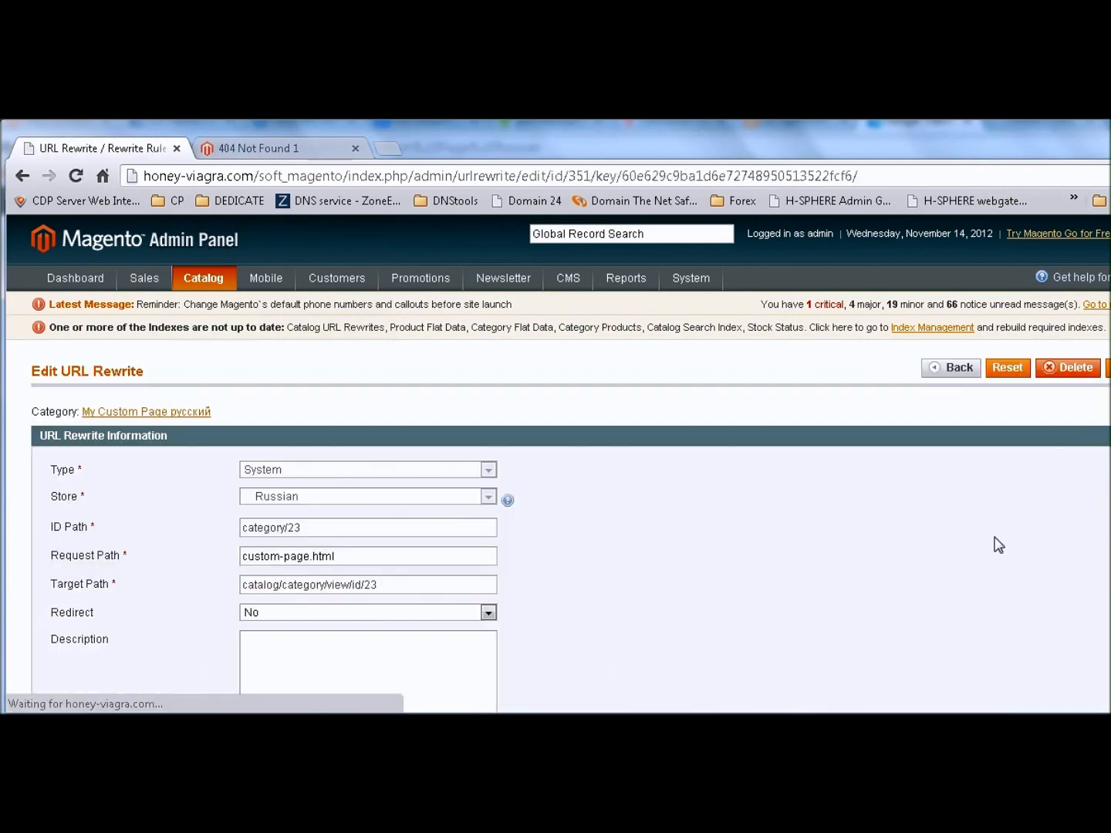
click(1080, 369)
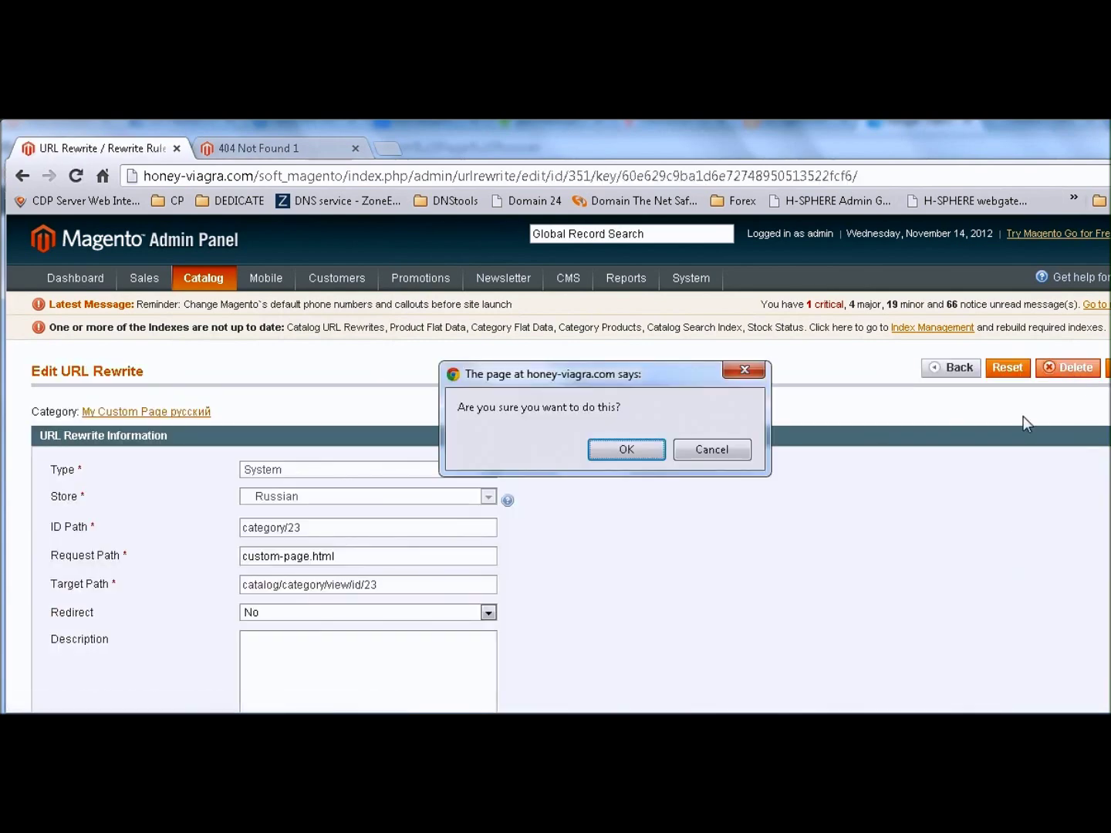
click(640, 452)
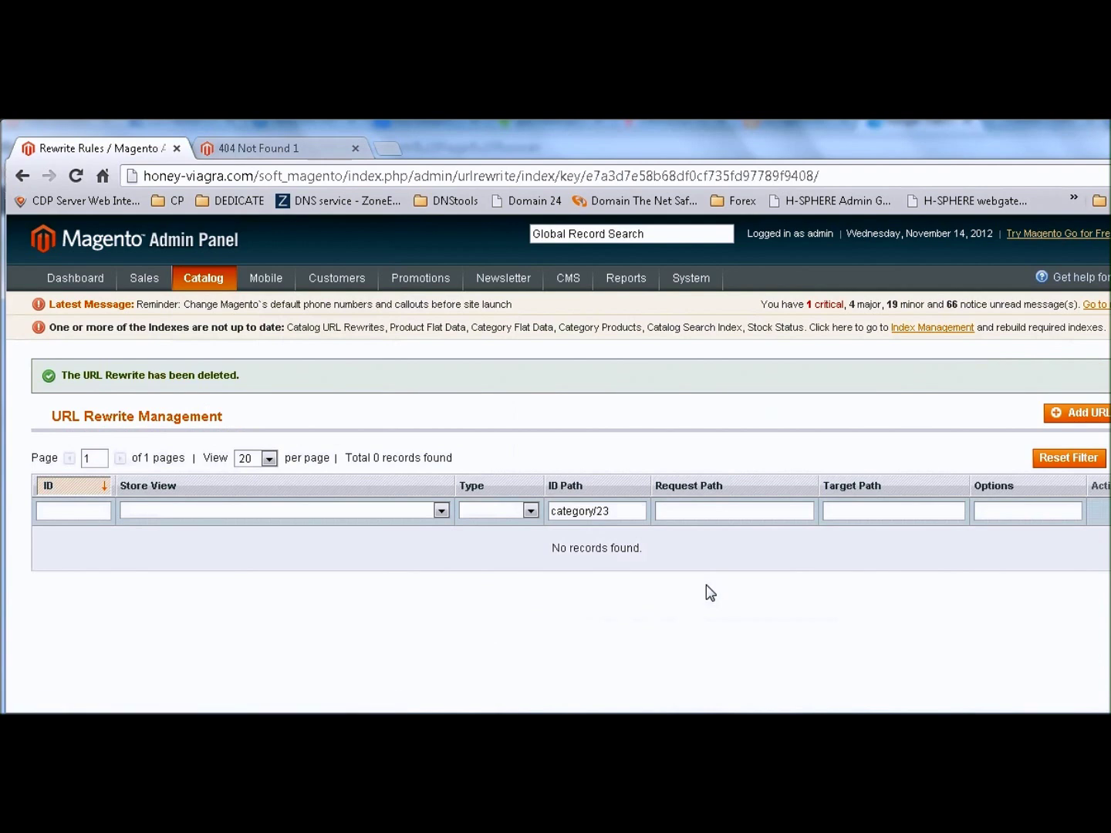
Step: Start a new custom URL rewrite for the English store with the ID path category/23
click(1084, 414)
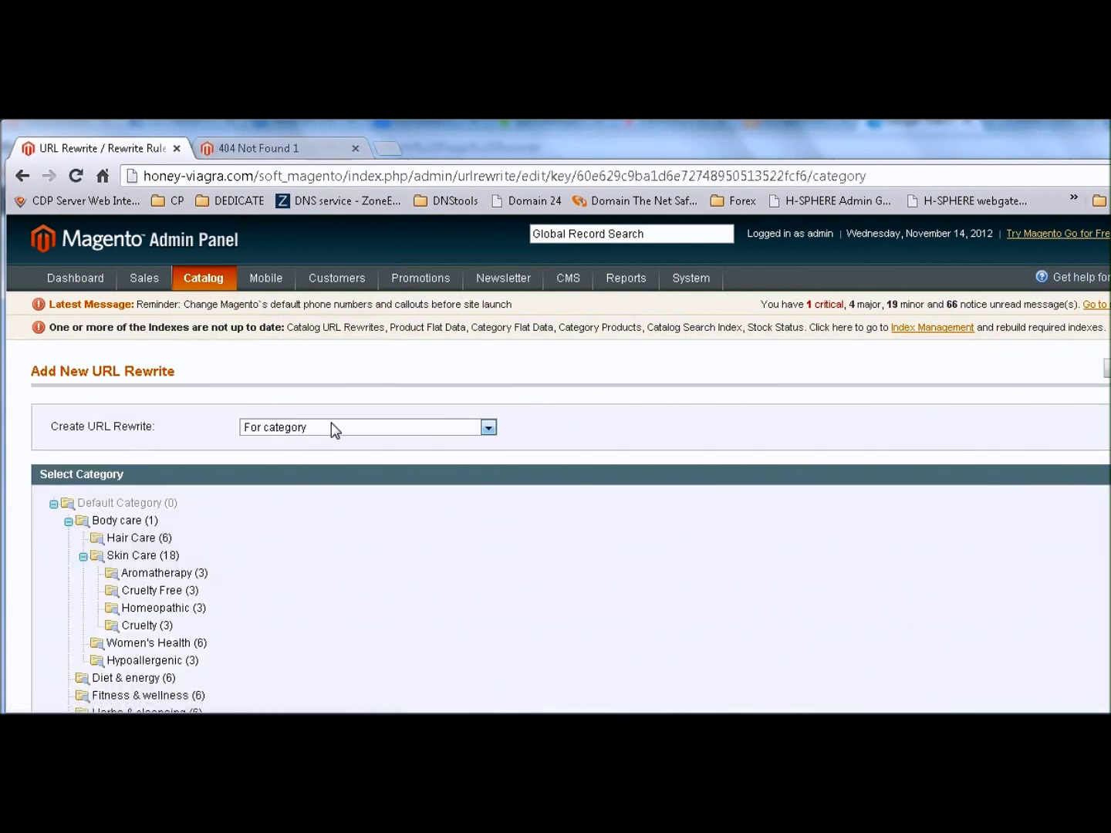
click(330, 425)
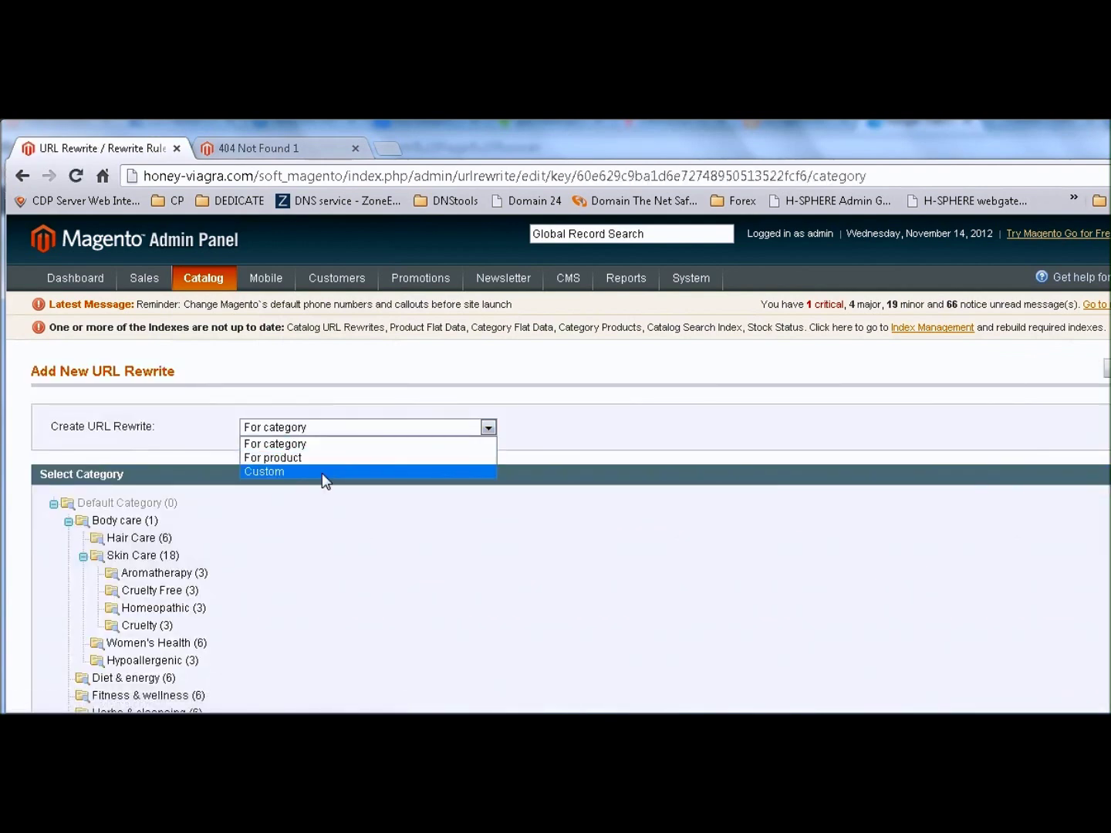
click(322, 473)
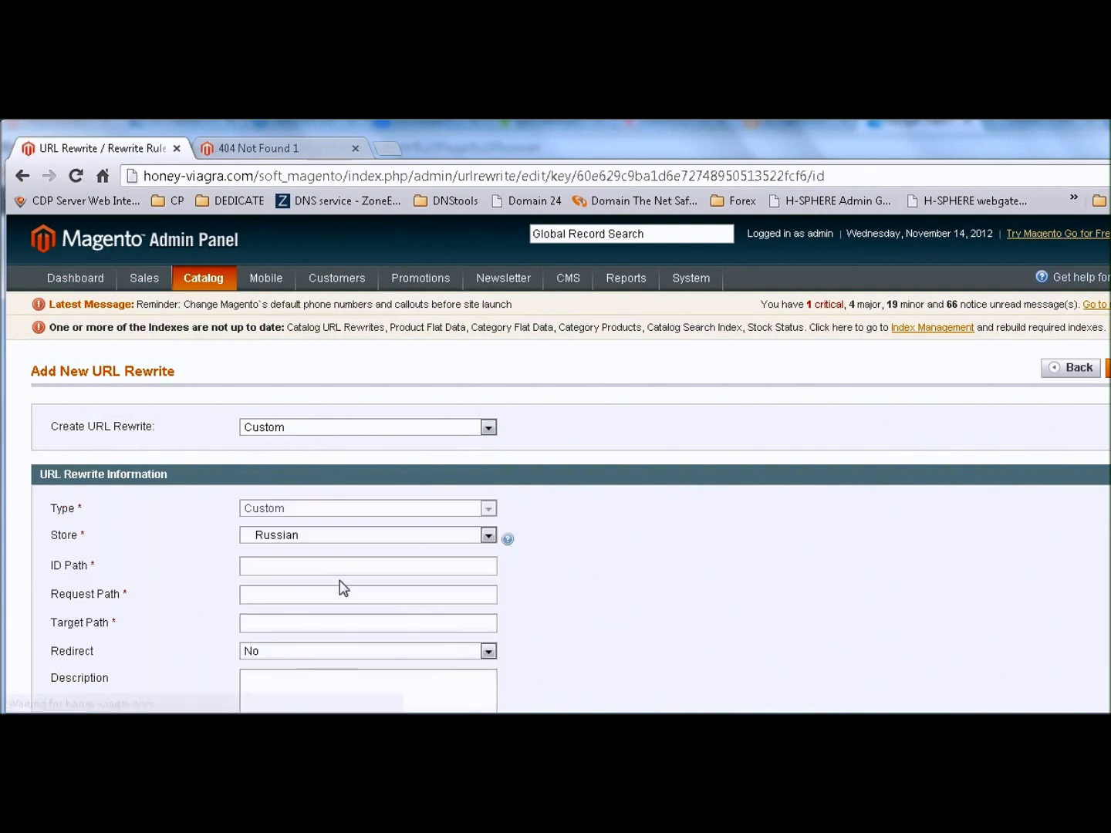
click(310, 536)
click(298, 593)
click(274, 567)
text(c)
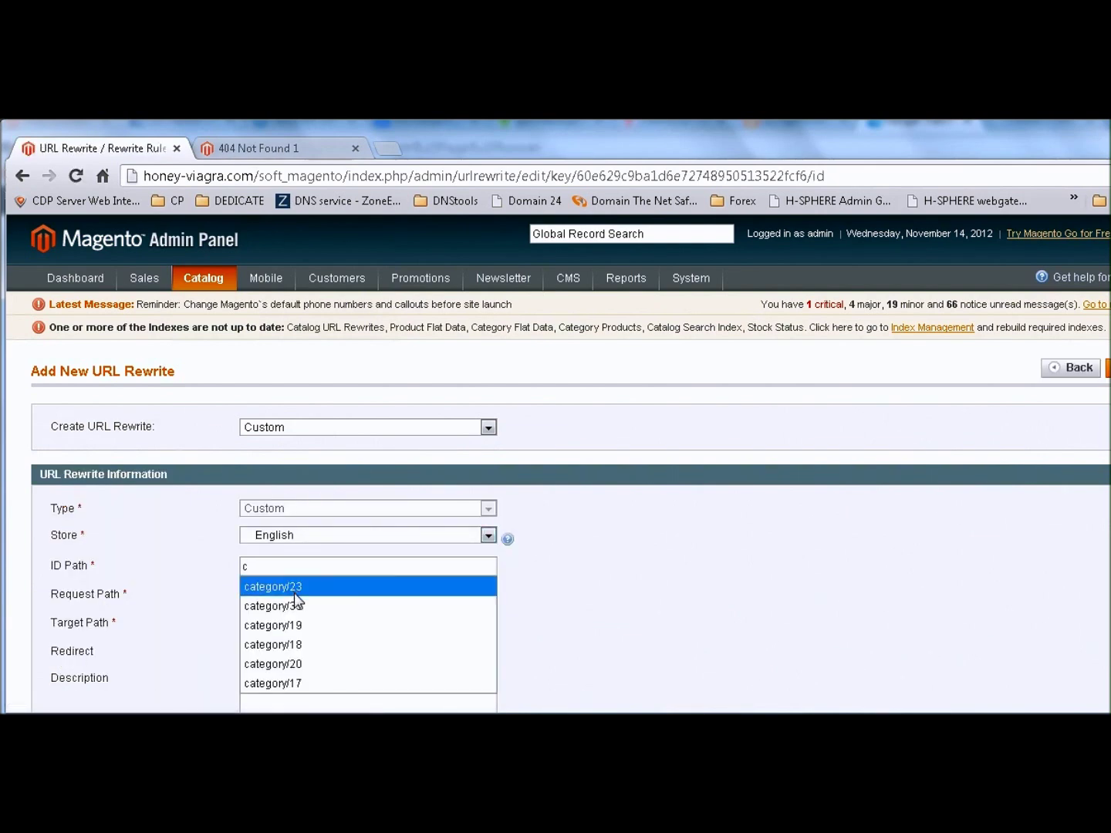
click(296, 586)
Step: Copy custom-page.html from the Notepad notes into the English rewrite's request path
key(alt+Tab)
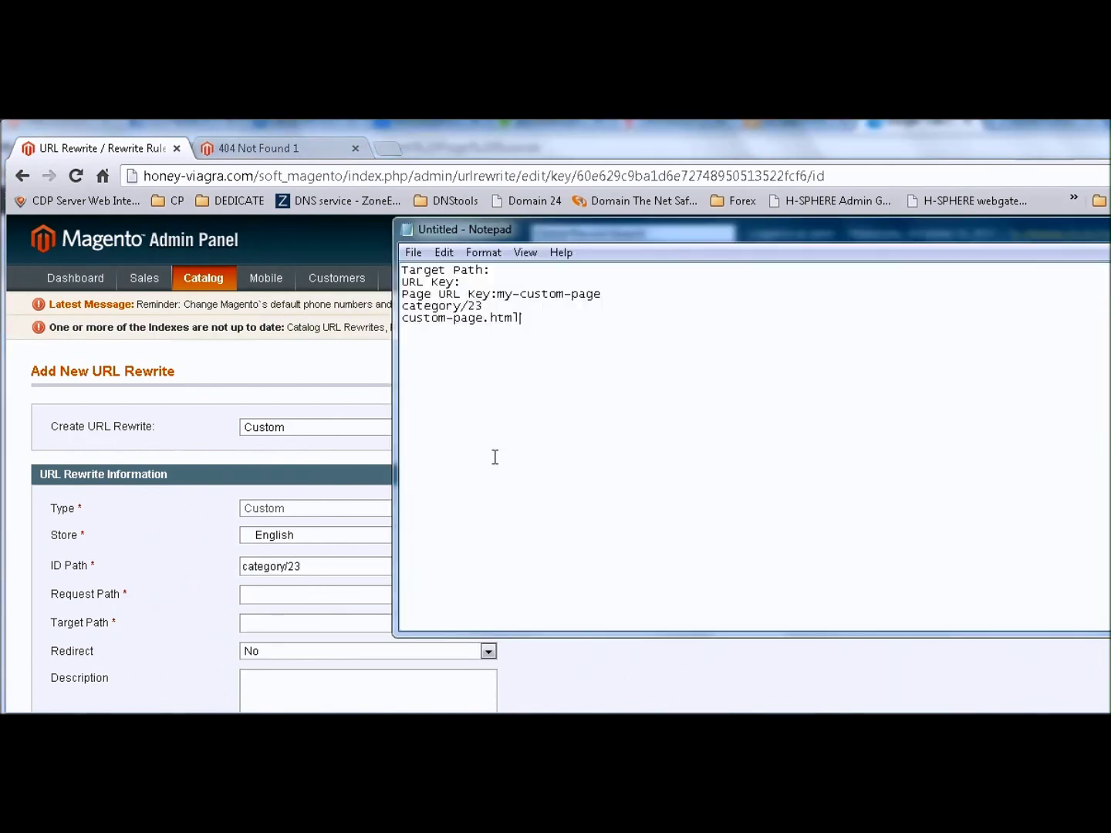
drag(495, 308, 400, 308)
drag(529, 321, 381, 321)
key(ctrl+c)
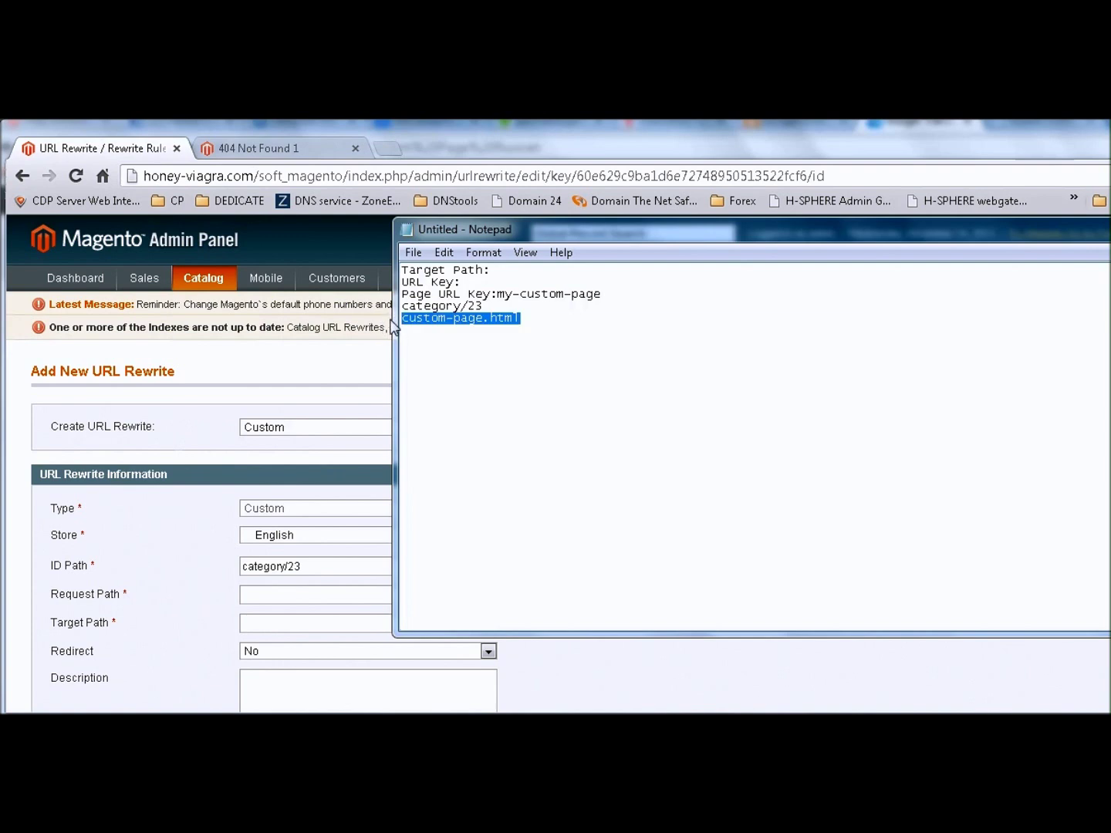
click(282, 594)
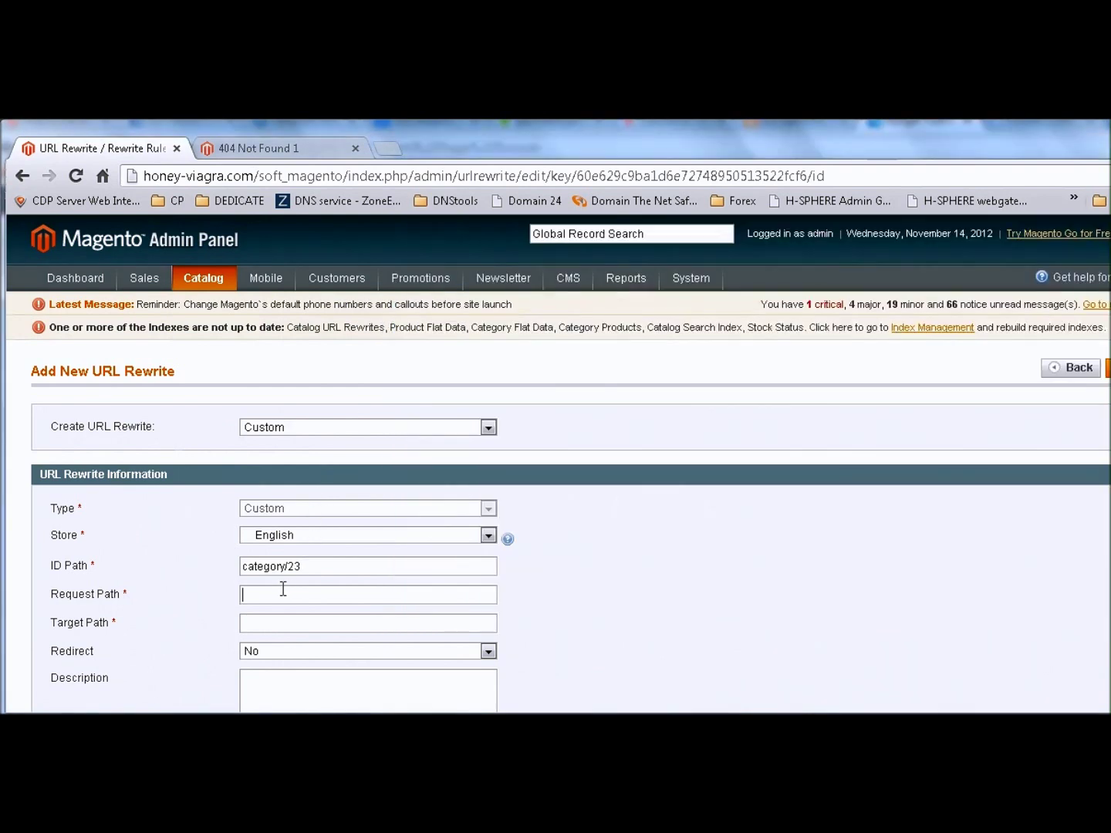
key(ctrl+v)
Step: Copy my-custom-page from the Notepad notes into the English rewrite's target path, and save the rewrite
key(alt+Tab)
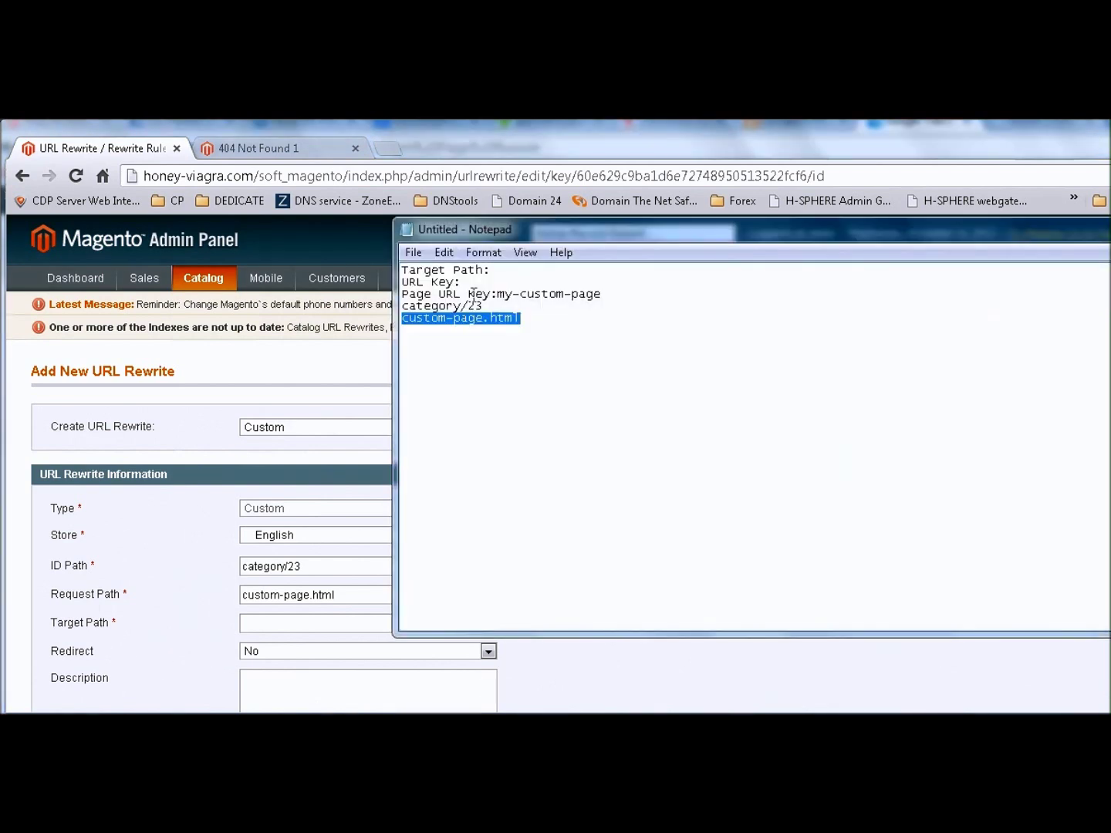
drag(499, 294, 607, 293)
key(ctrl+c)
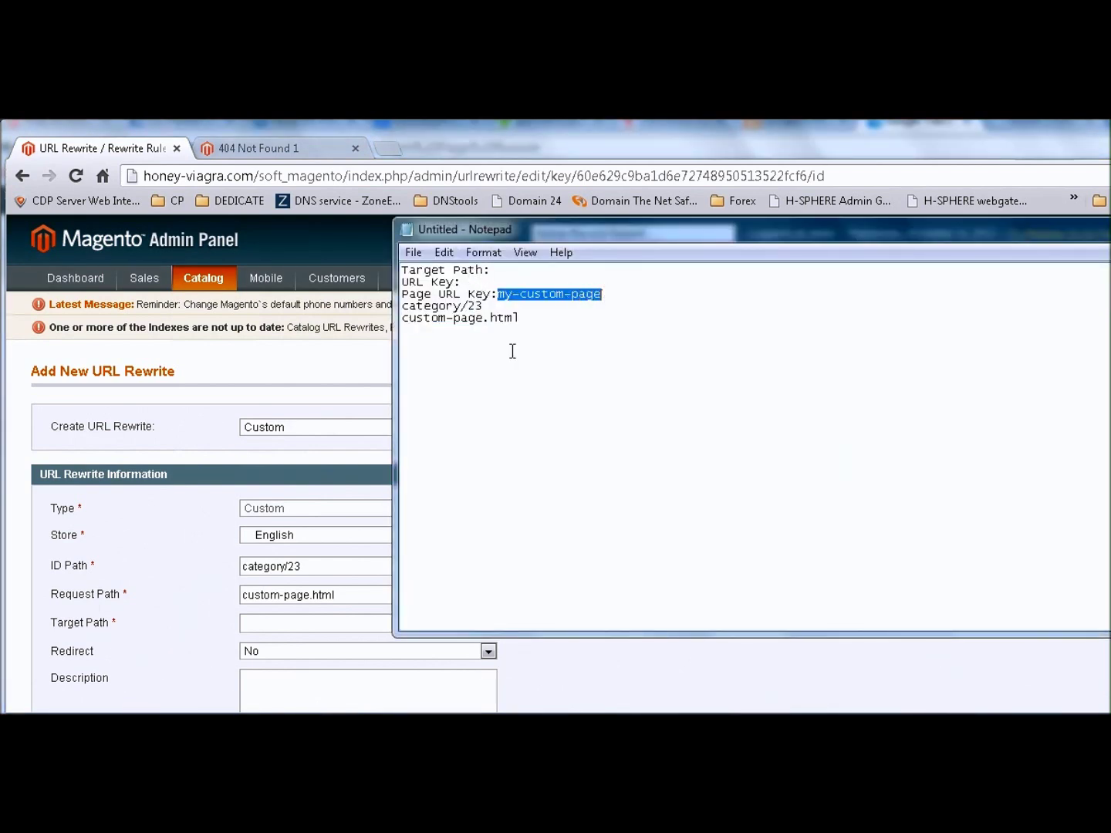
click(258, 622)
key(ctrl+v)
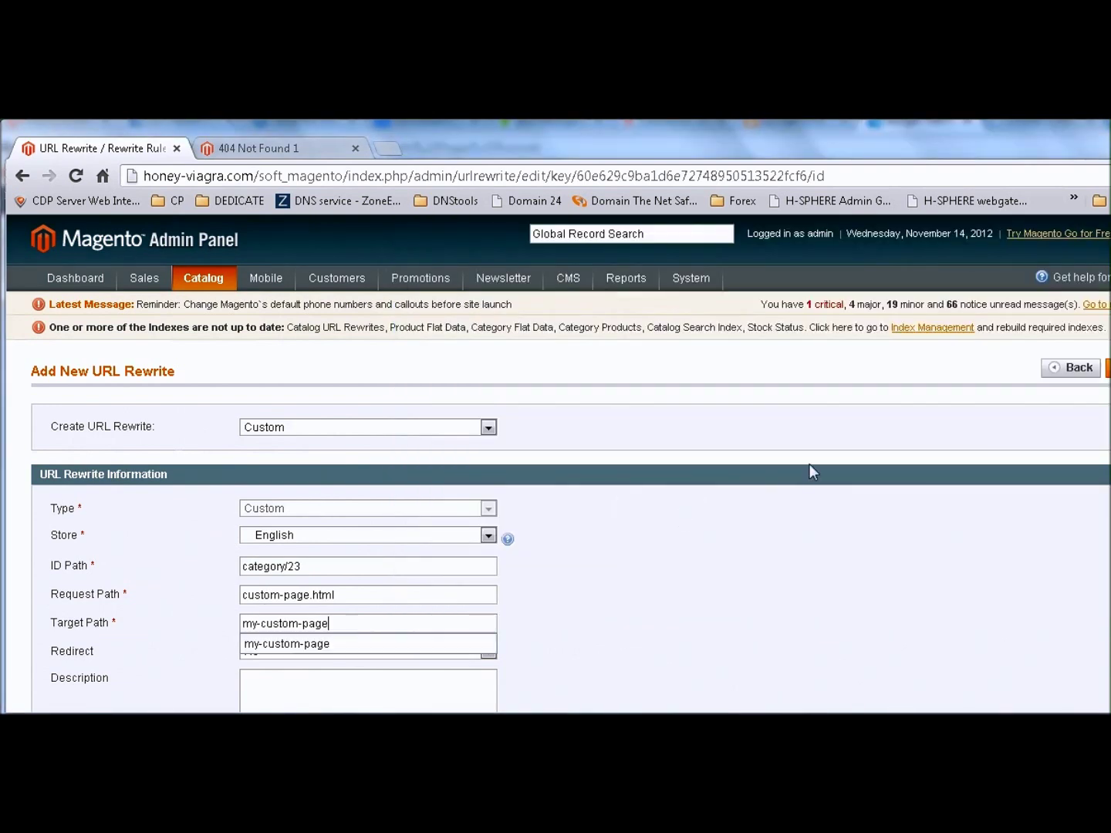
key(Return)
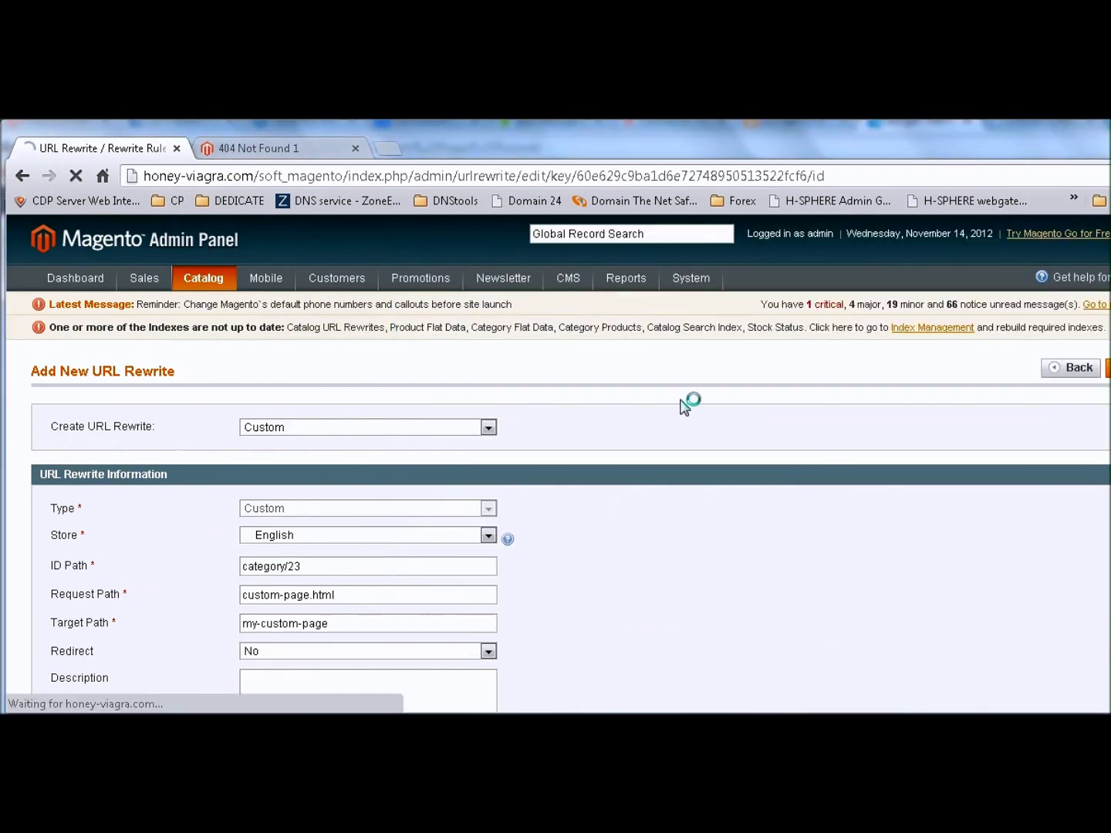
Step: Start a new custom URL rewrite for the Russian store with the ID path category/23
click(1063, 417)
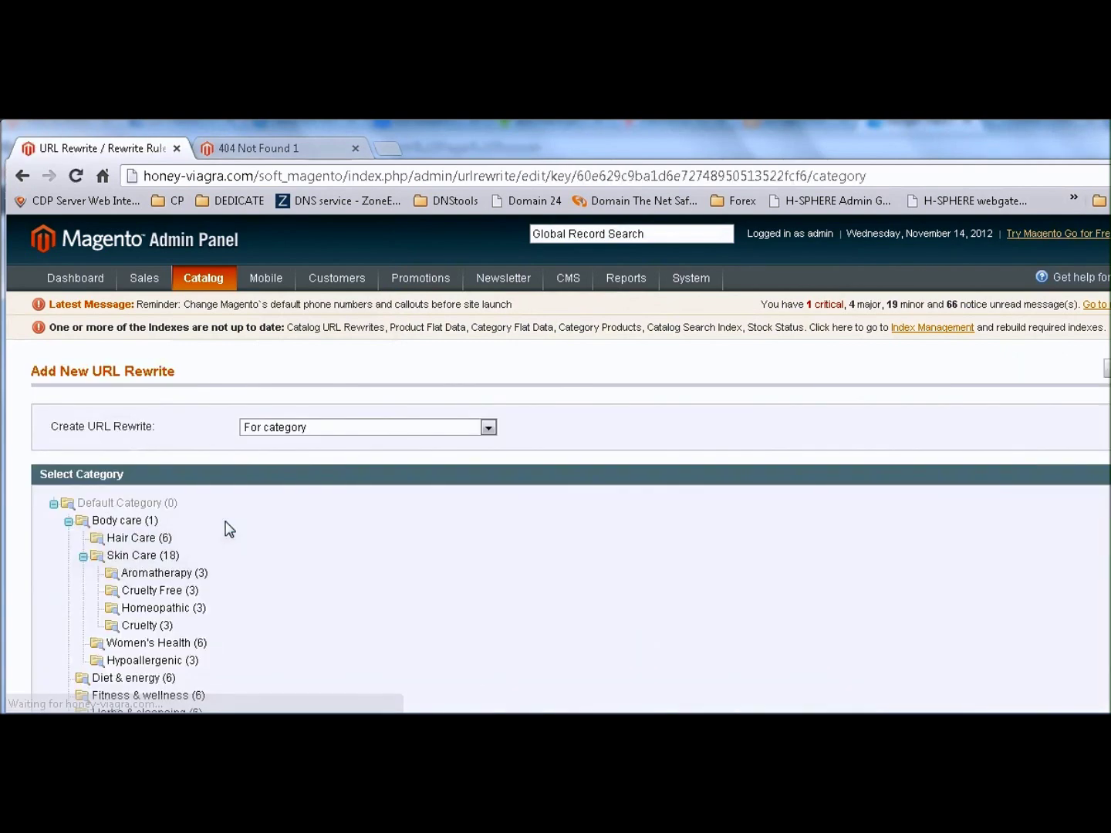
click(278, 429)
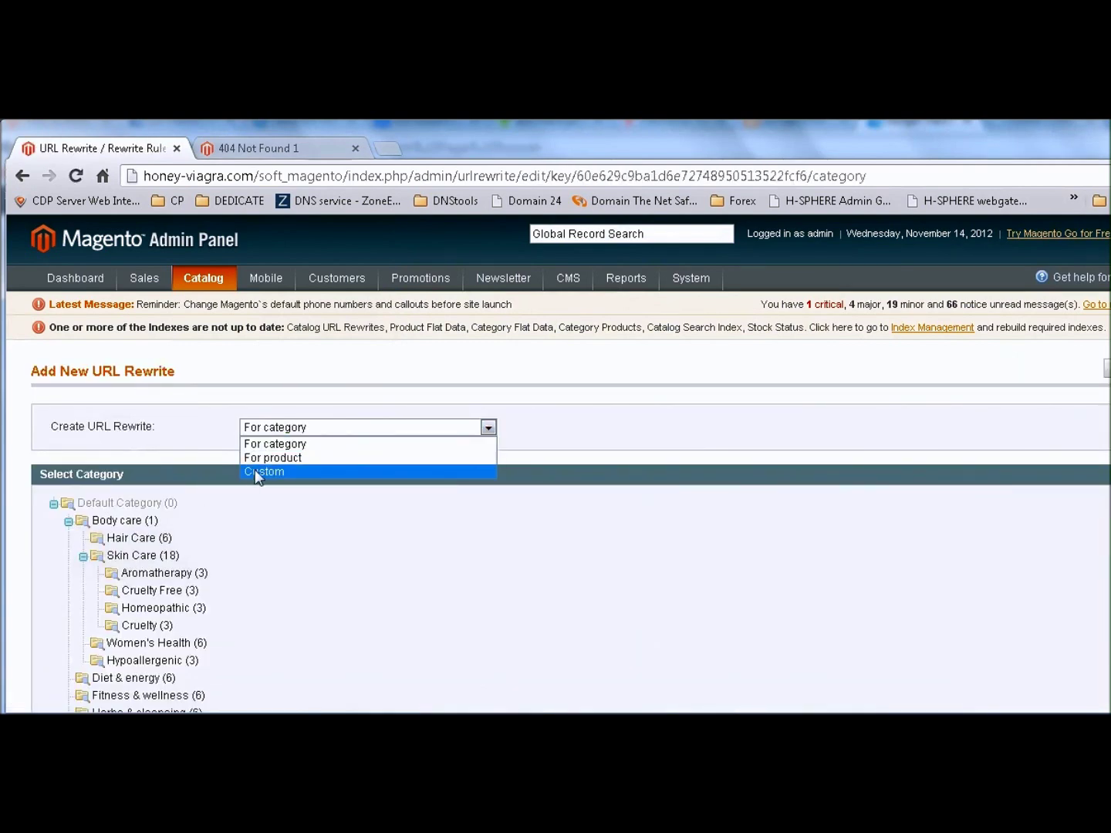
click(254, 470)
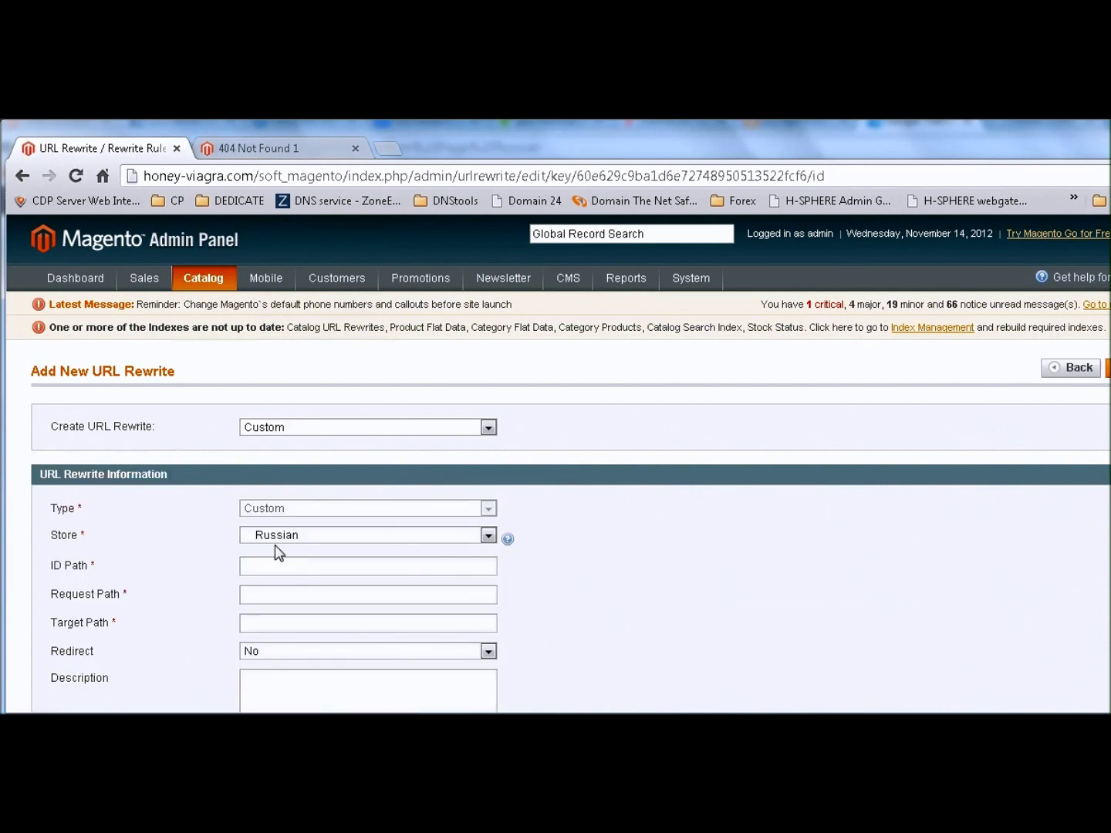
text(c)
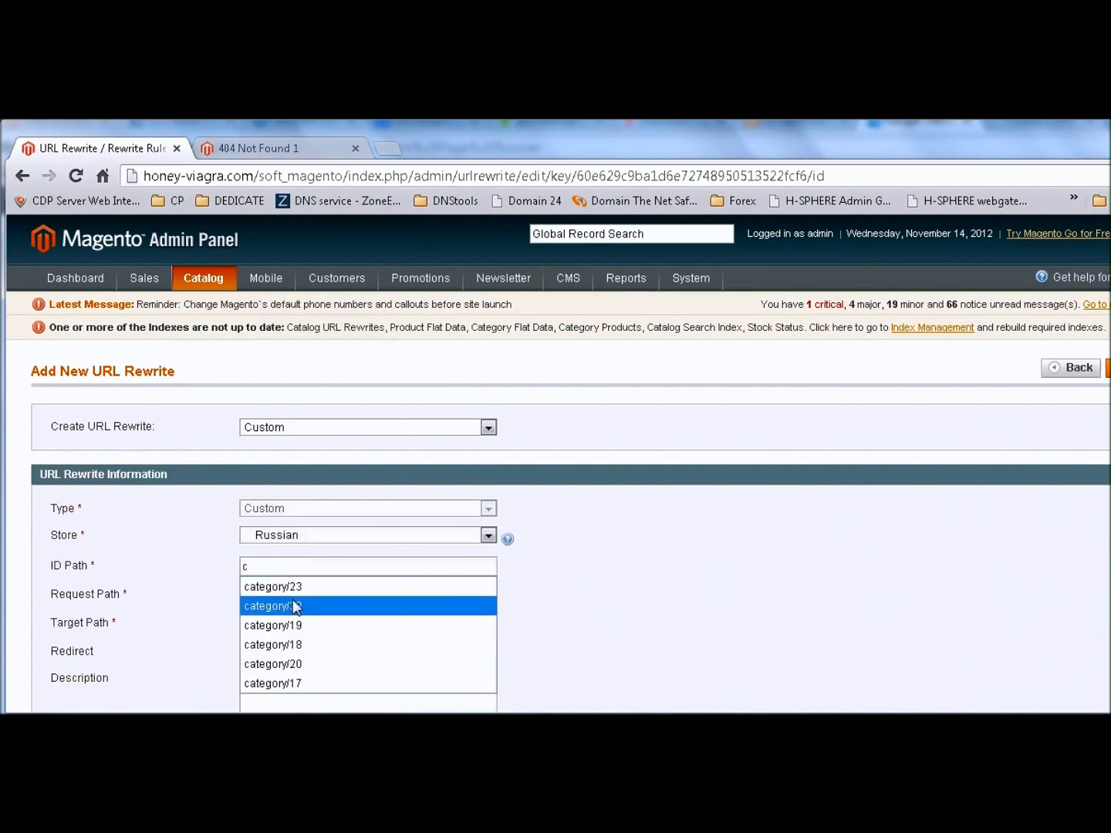
click(280, 584)
Step: Set the Russian rewrite's target path to my-custom-page, leaving the request path empty
click(266, 594)
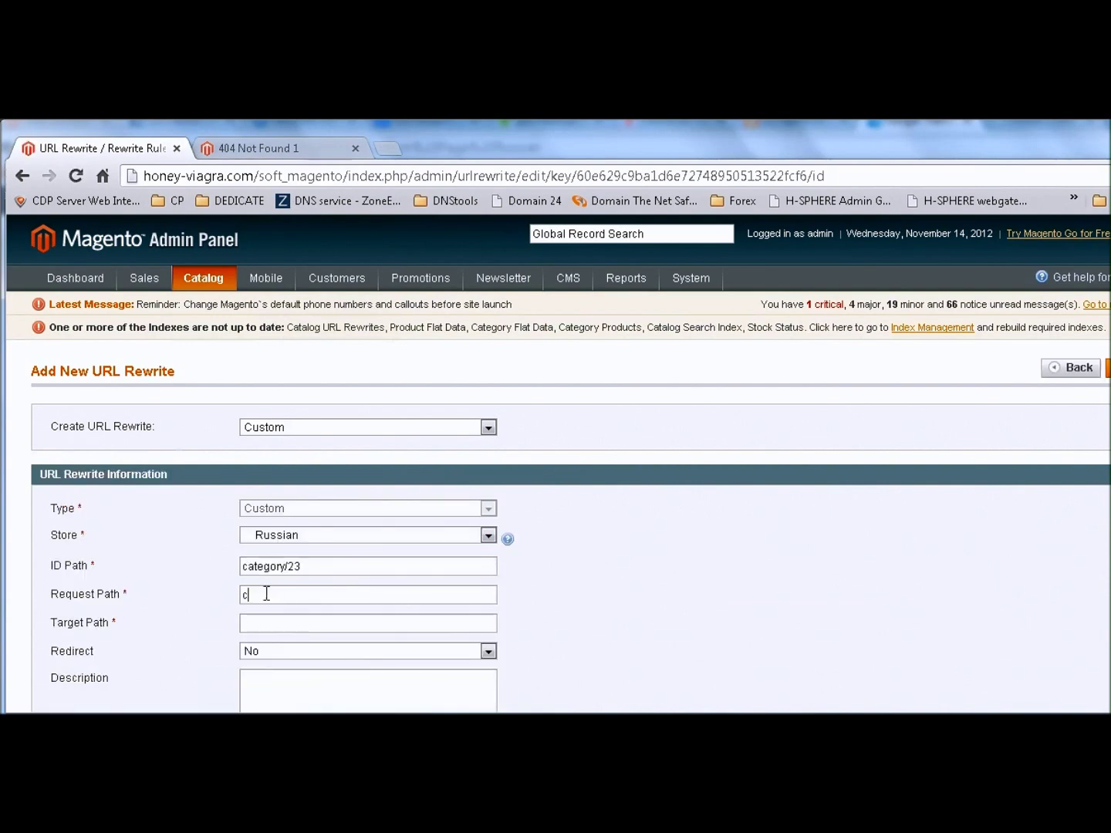
key(BackSpace)
click(259, 621)
text(my-custom-page)
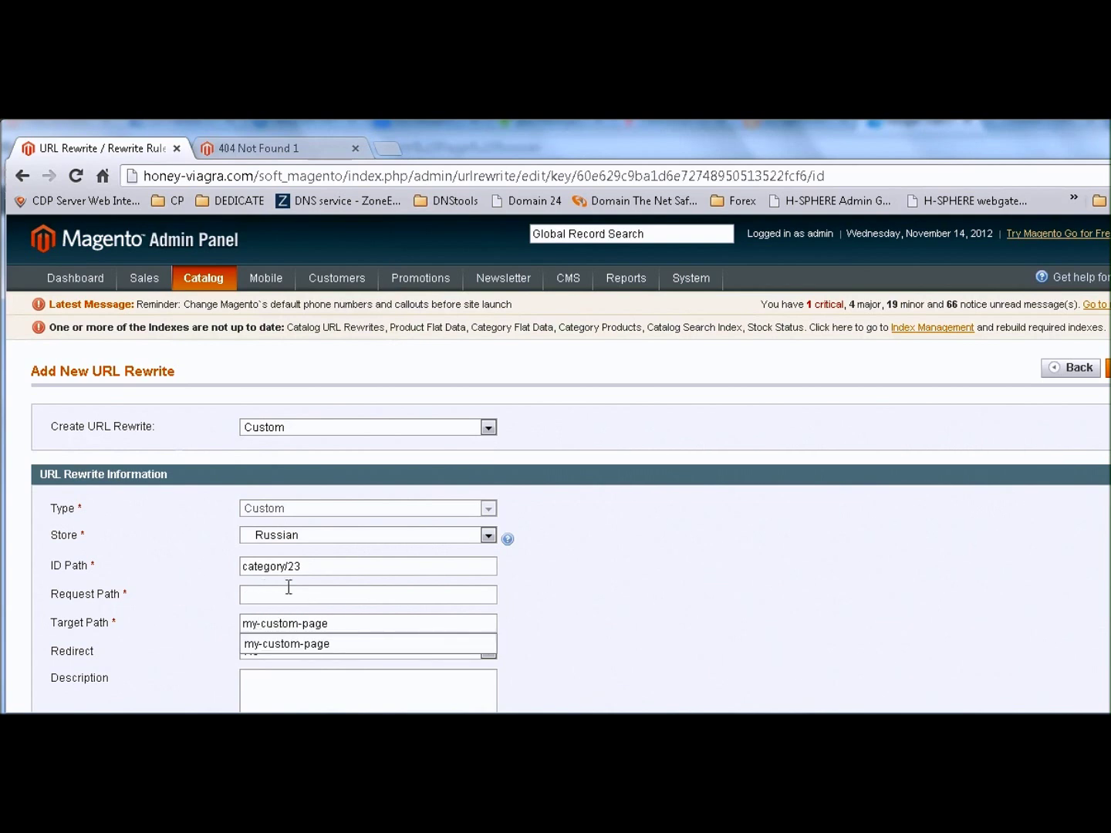
click(546, 642)
Step: Copy custom-page.html from the Notepad notes into the Russian rewrite's request path, and save the rewrite
key(alt+Tab)
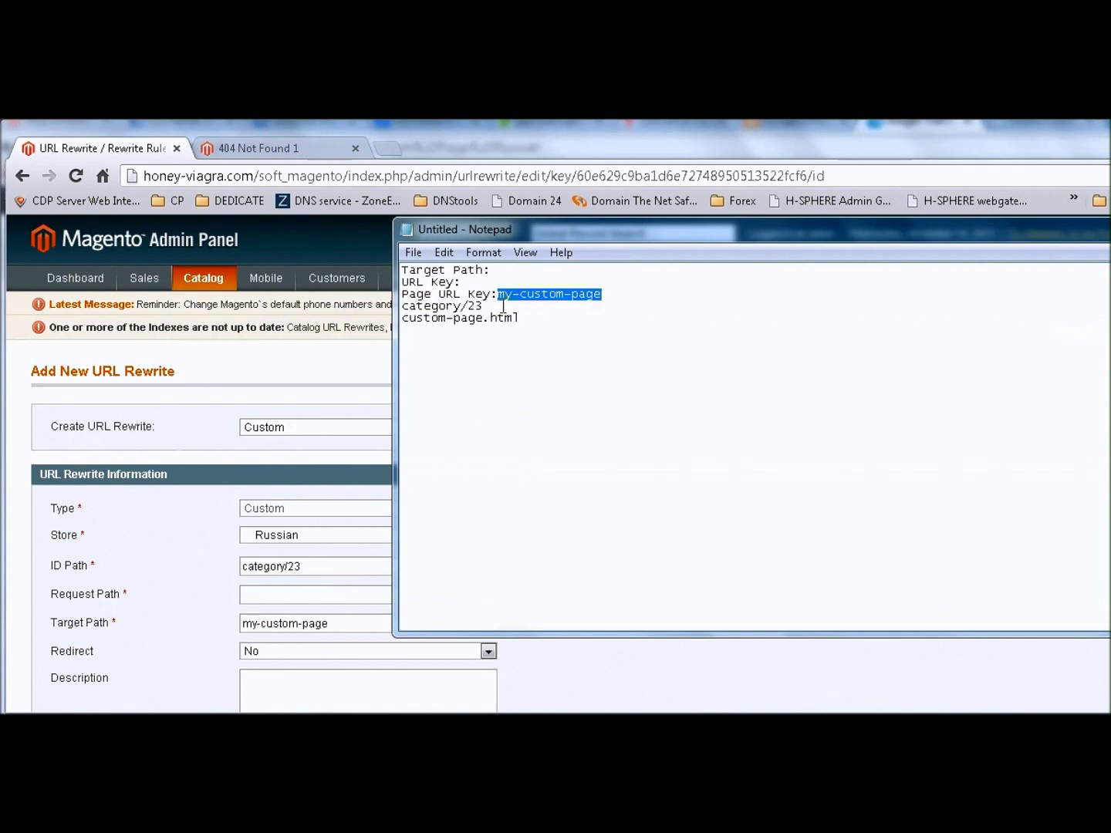
drag(525, 316, 387, 317)
key(ctrl+c)
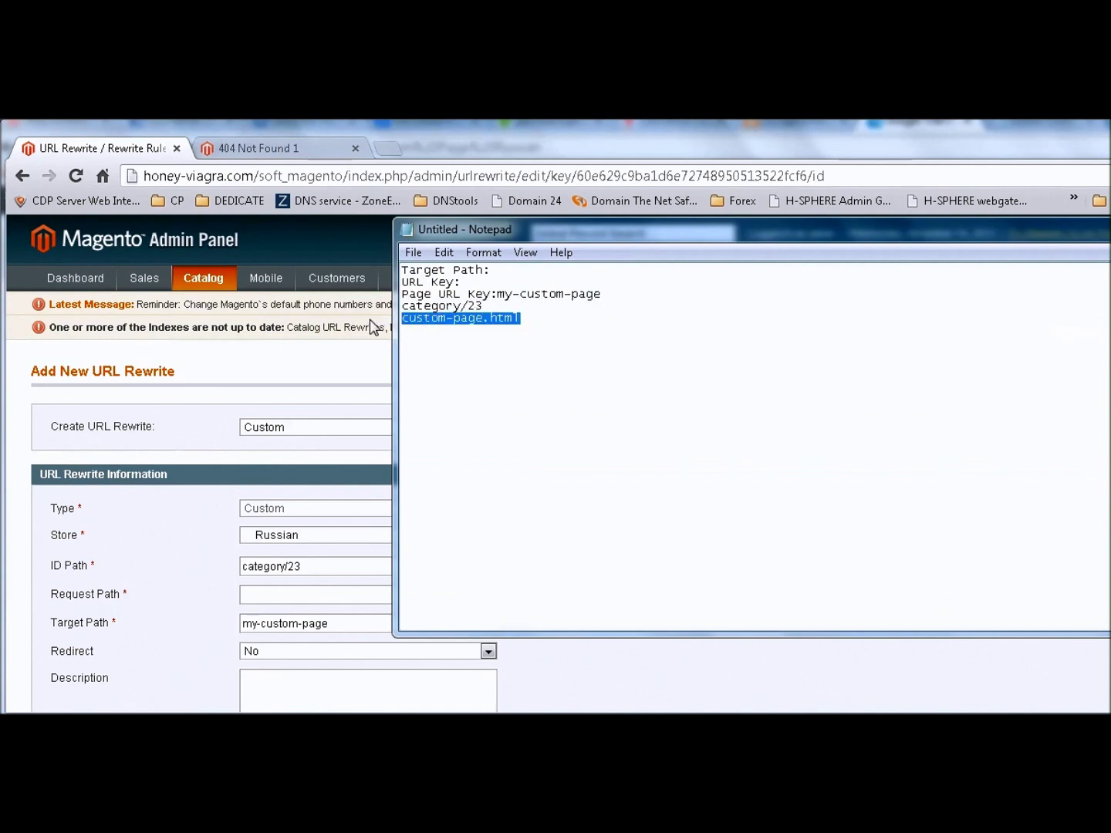
click(260, 596)
key(ctrl+v)
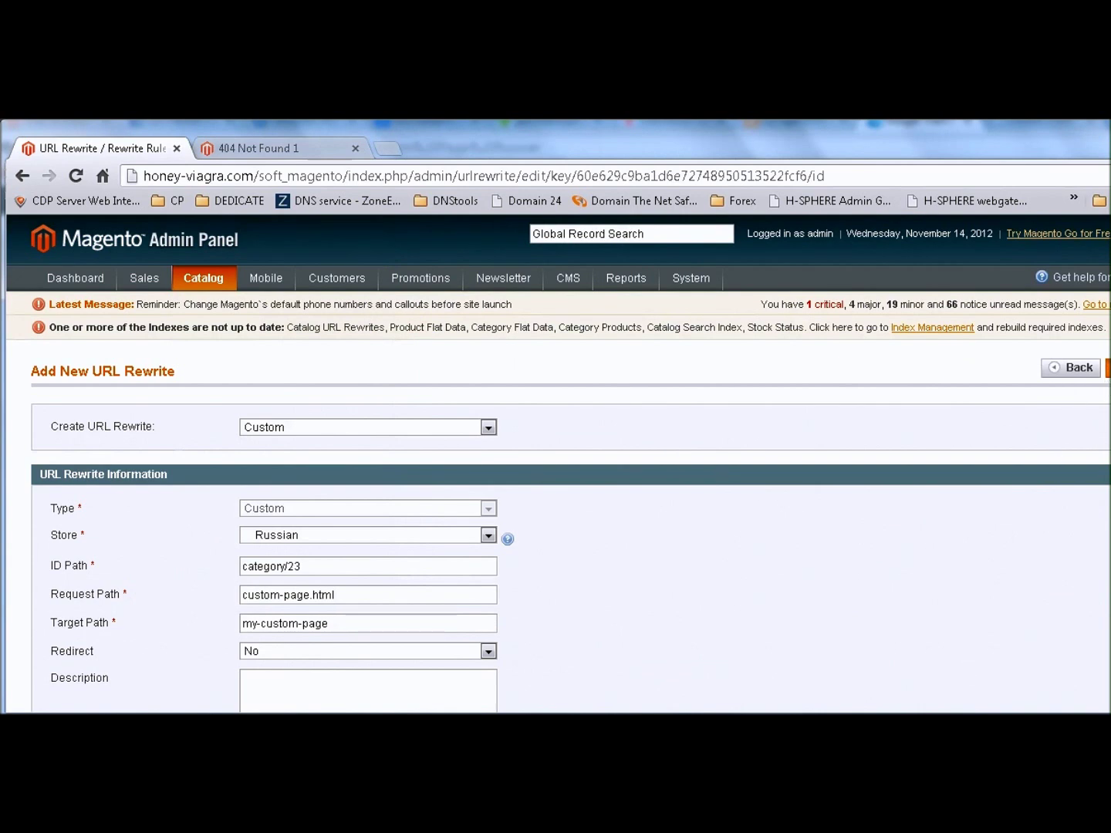
click(1109, 367)
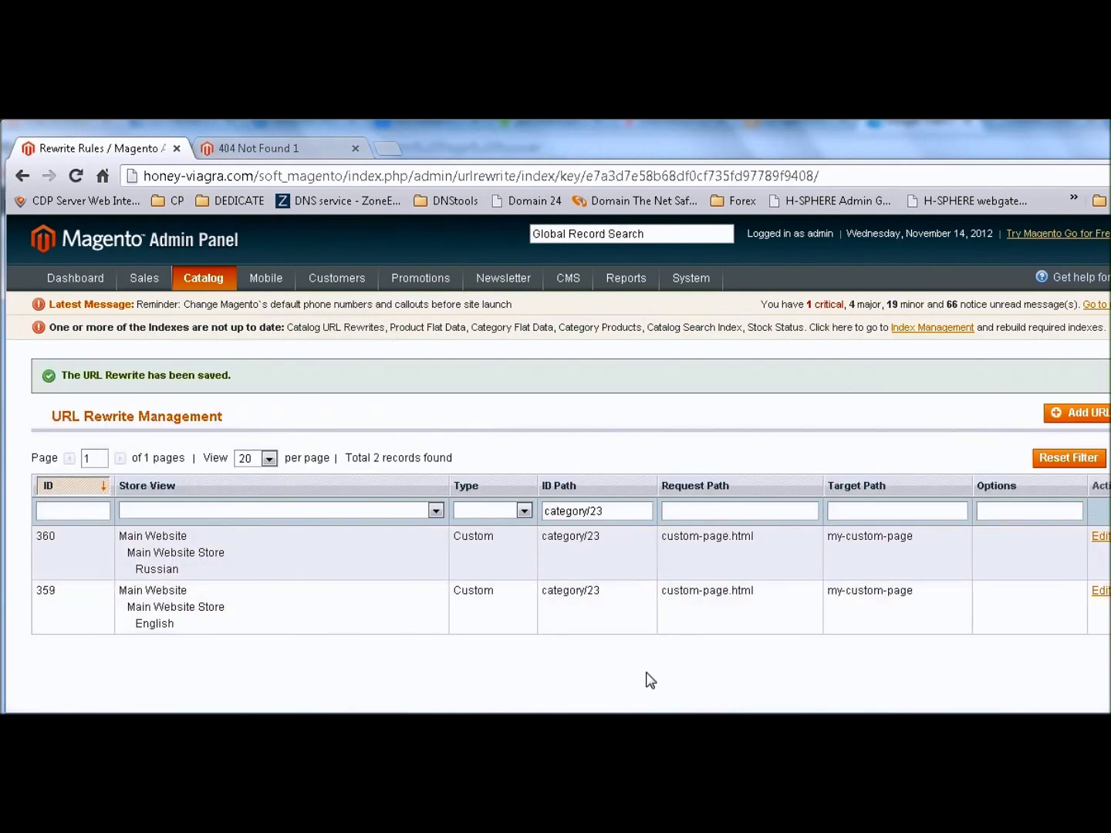
Step: Reload the English custom-page.html on the HealthLife storefront, and go to the store's home page
click(290, 149)
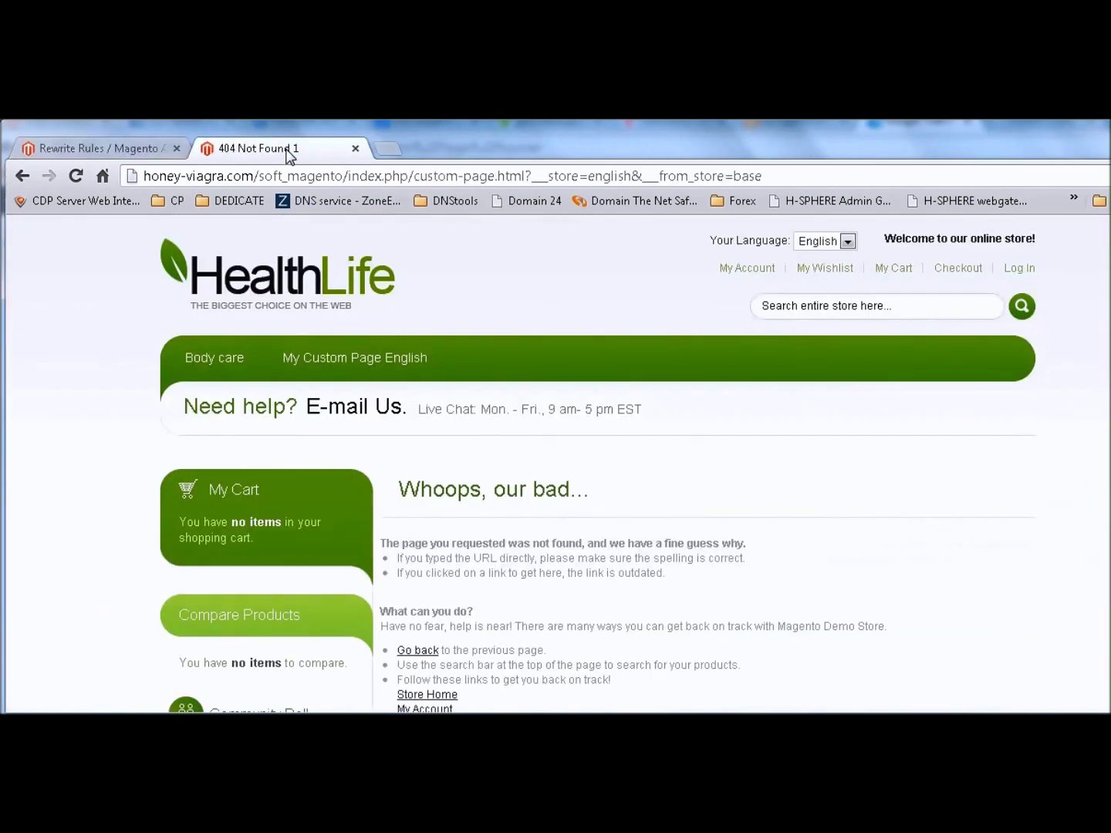
click(71, 177)
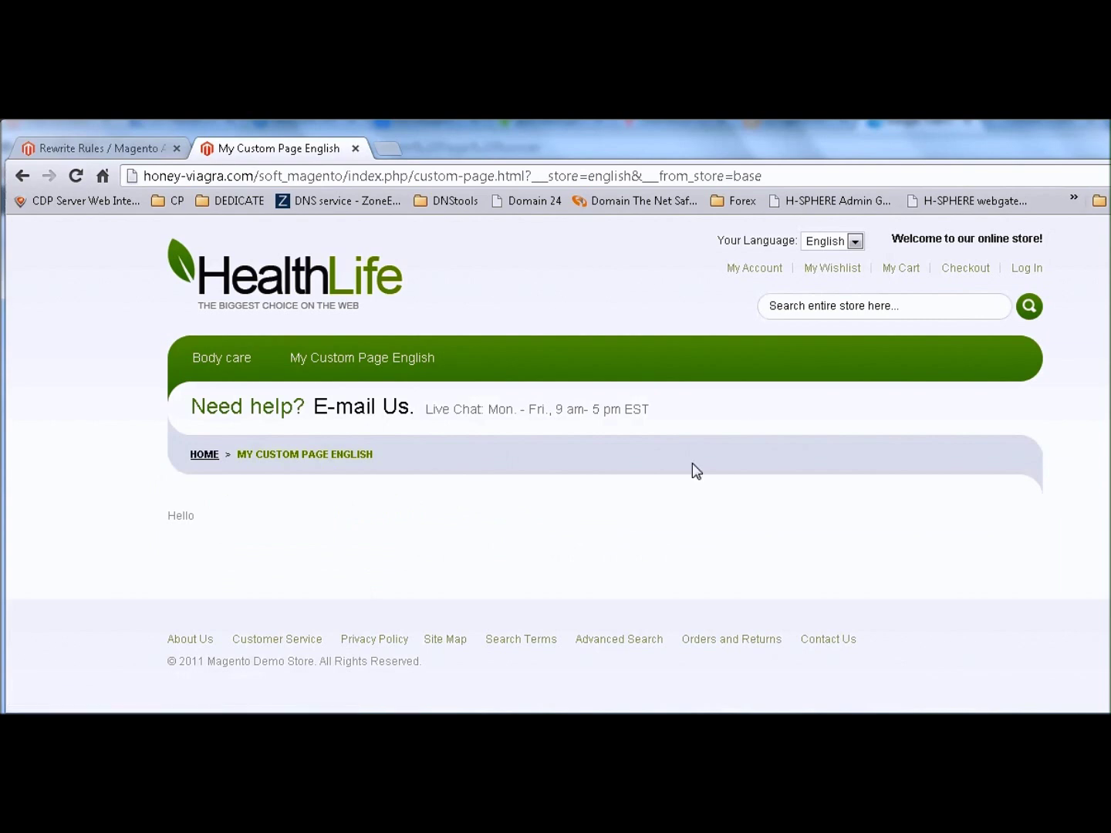
click(324, 282)
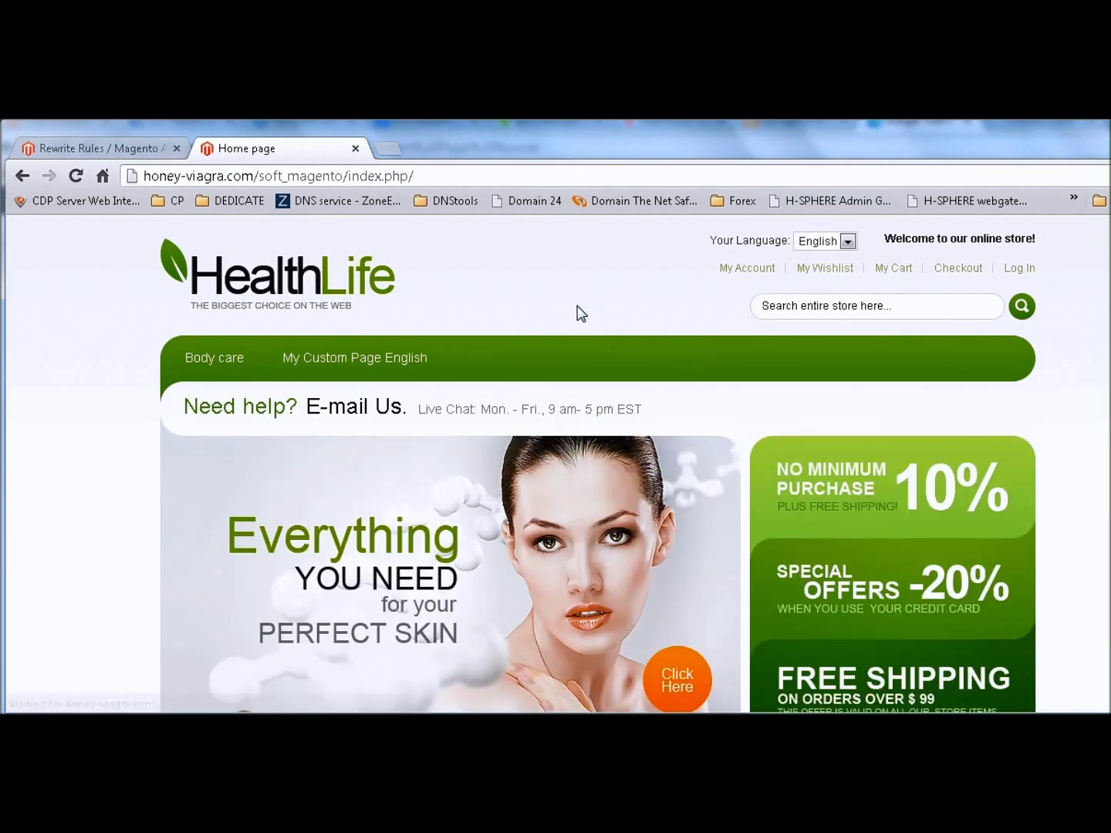
Step: Switch the storefront language to Russian, check the My Custom Page русский menu entry, and switch that page to English
click(830, 242)
click(817, 269)
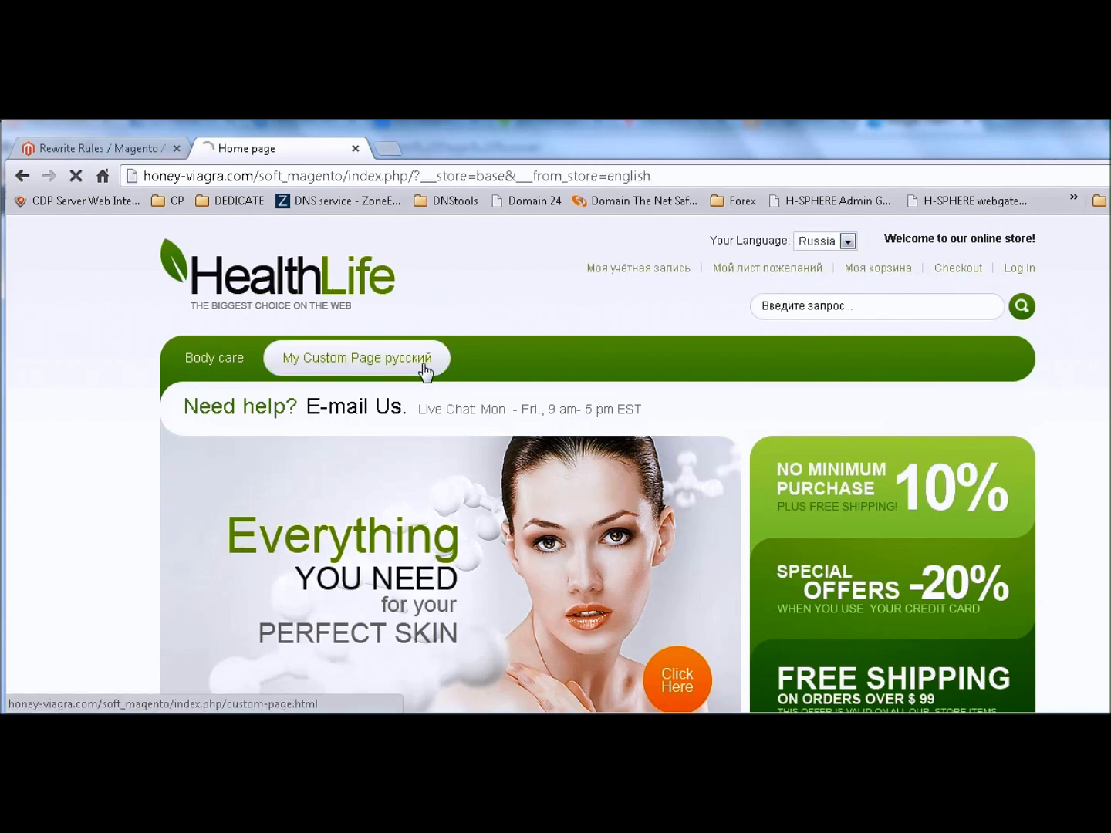
click(344, 377)
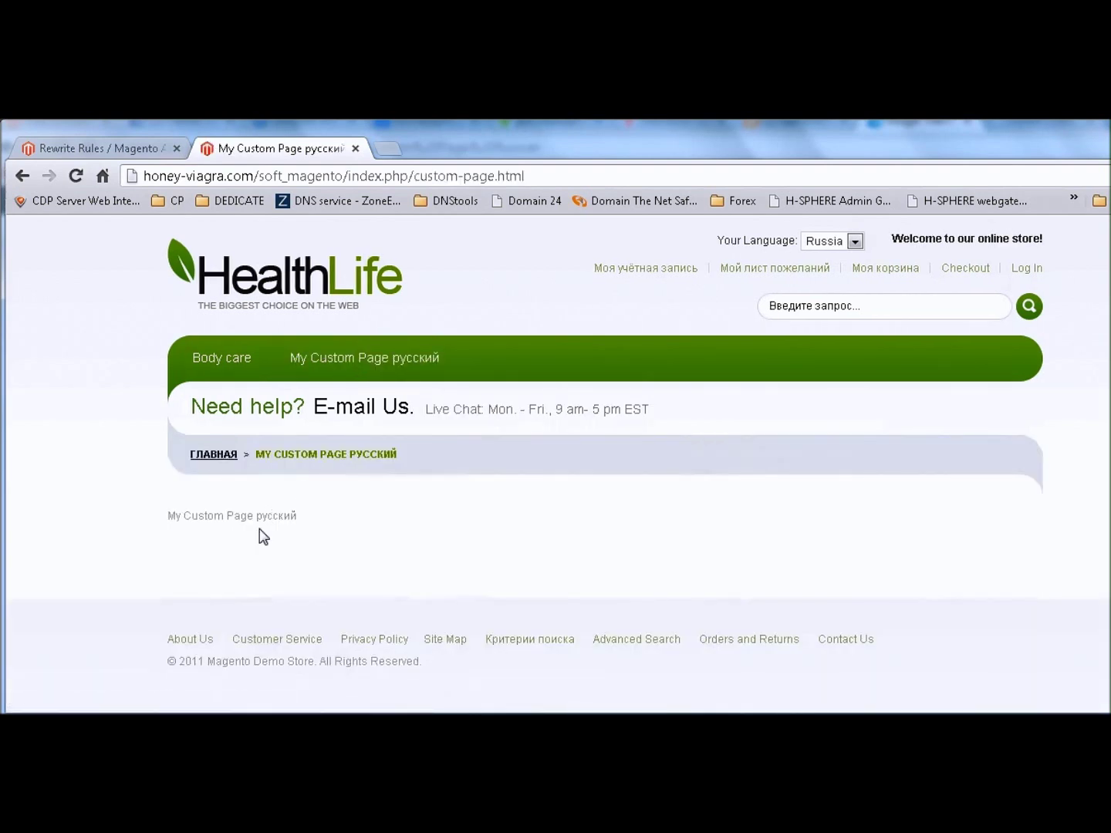
click(816, 241)
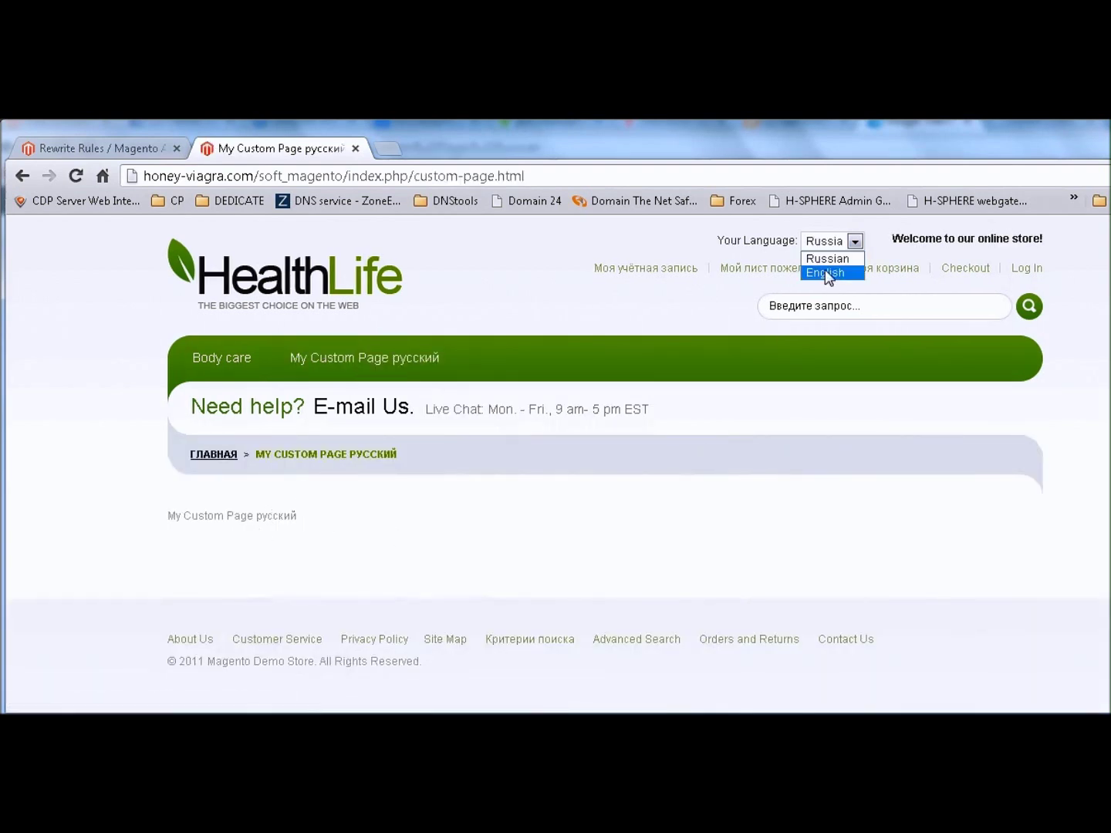
click(826, 273)
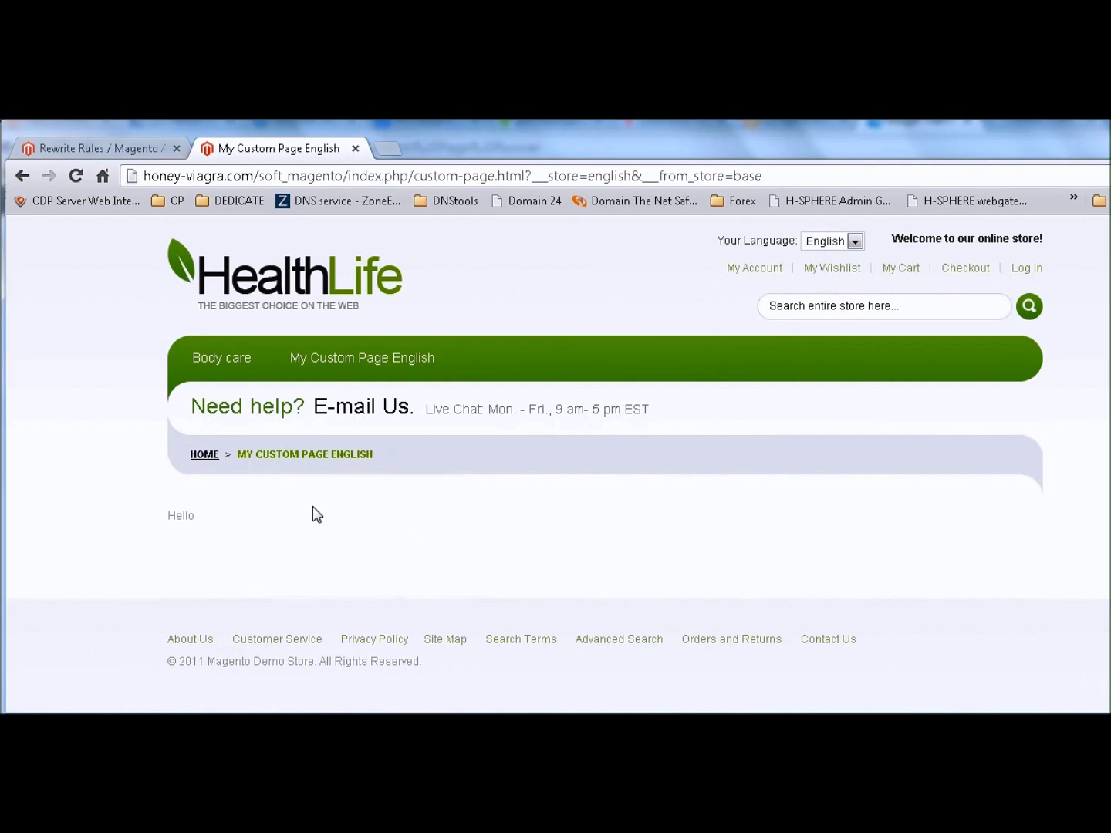